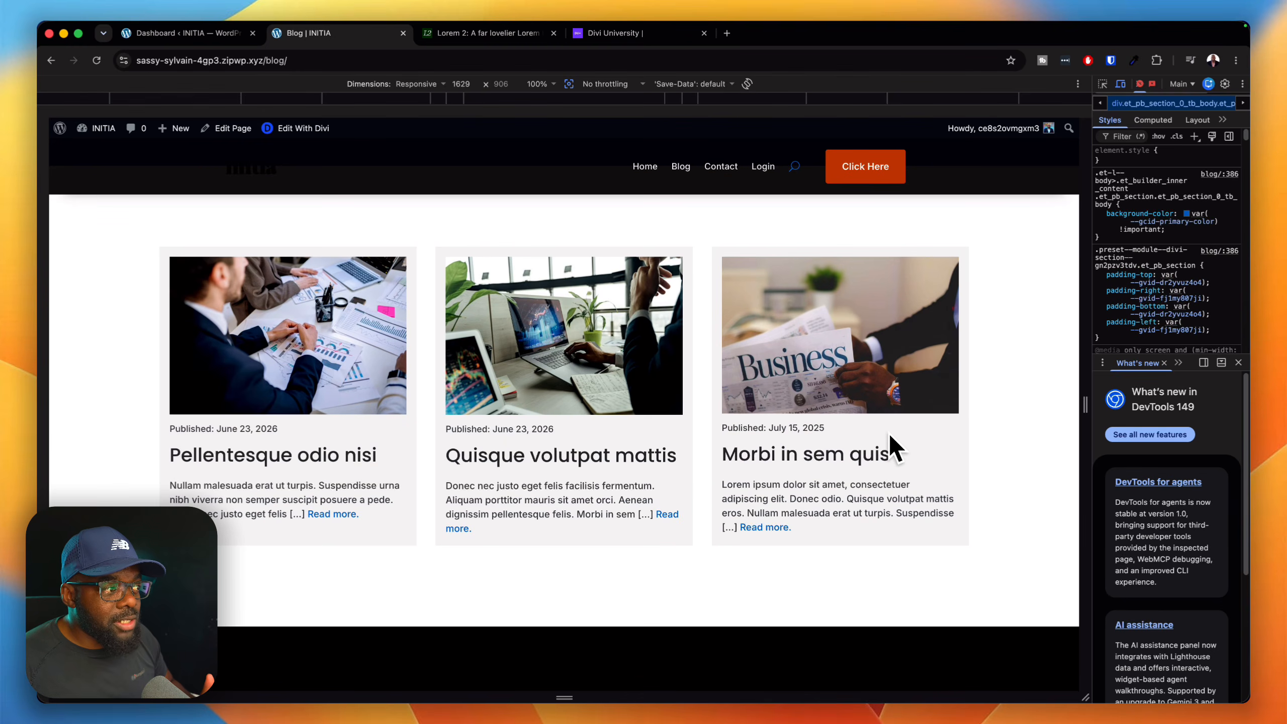
- Examine the finished blog page's header and post cards, narrowing the responsive preview to phone width and widening it back to desktop
scroll(890, 435, "up", 3)
scroll(889, 432, "up", 3)
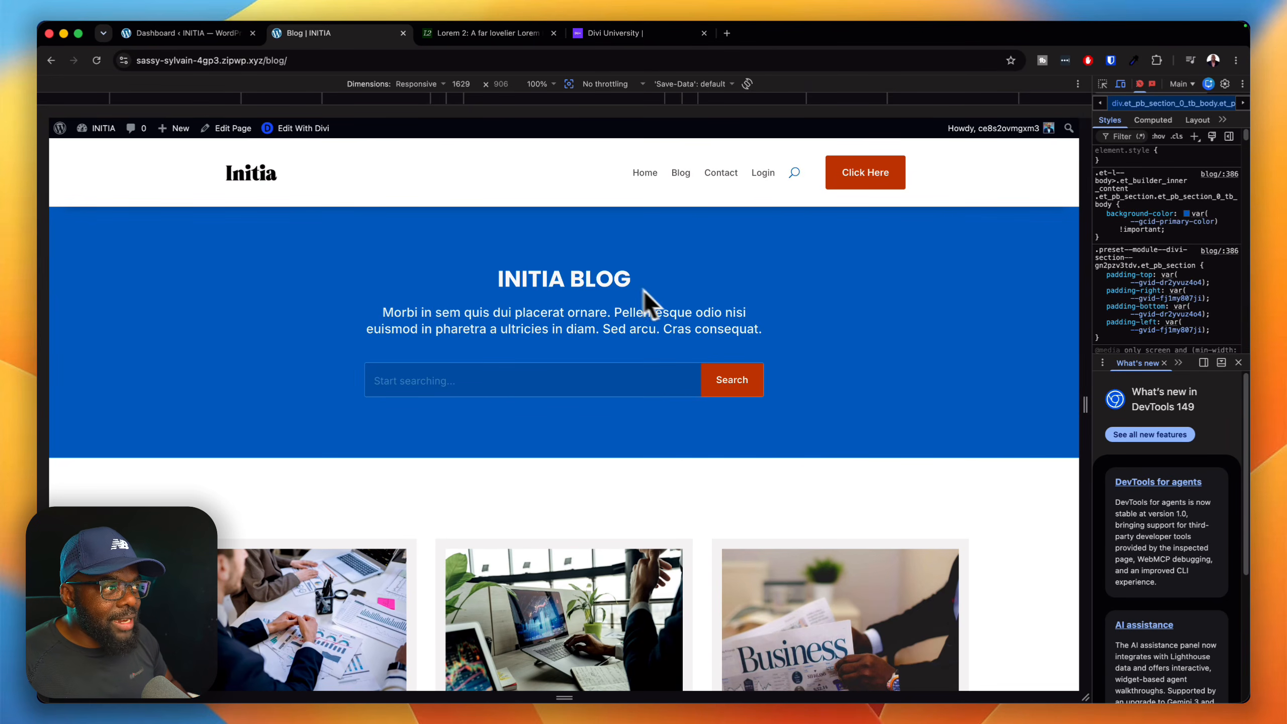
scroll(901, 540, "down", 3)
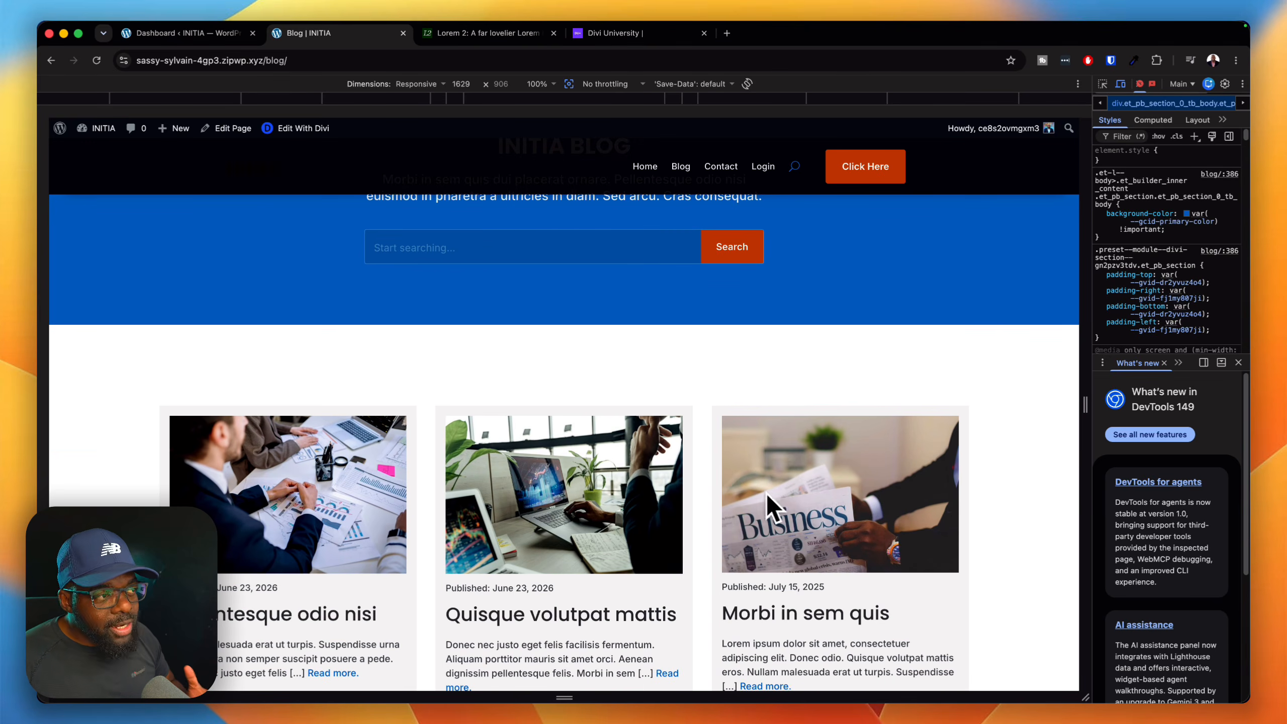
scroll(877, 563, "up", 3)
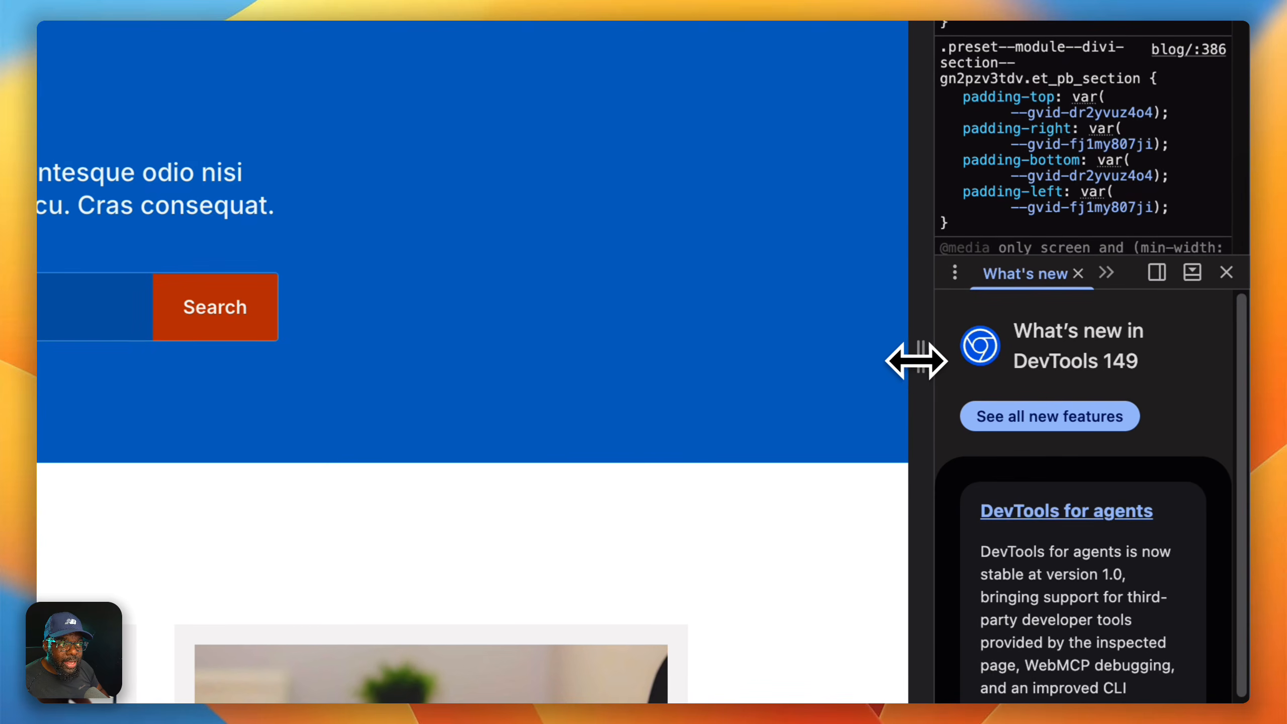
left_click_drag(1083, 407, 1083, 407)
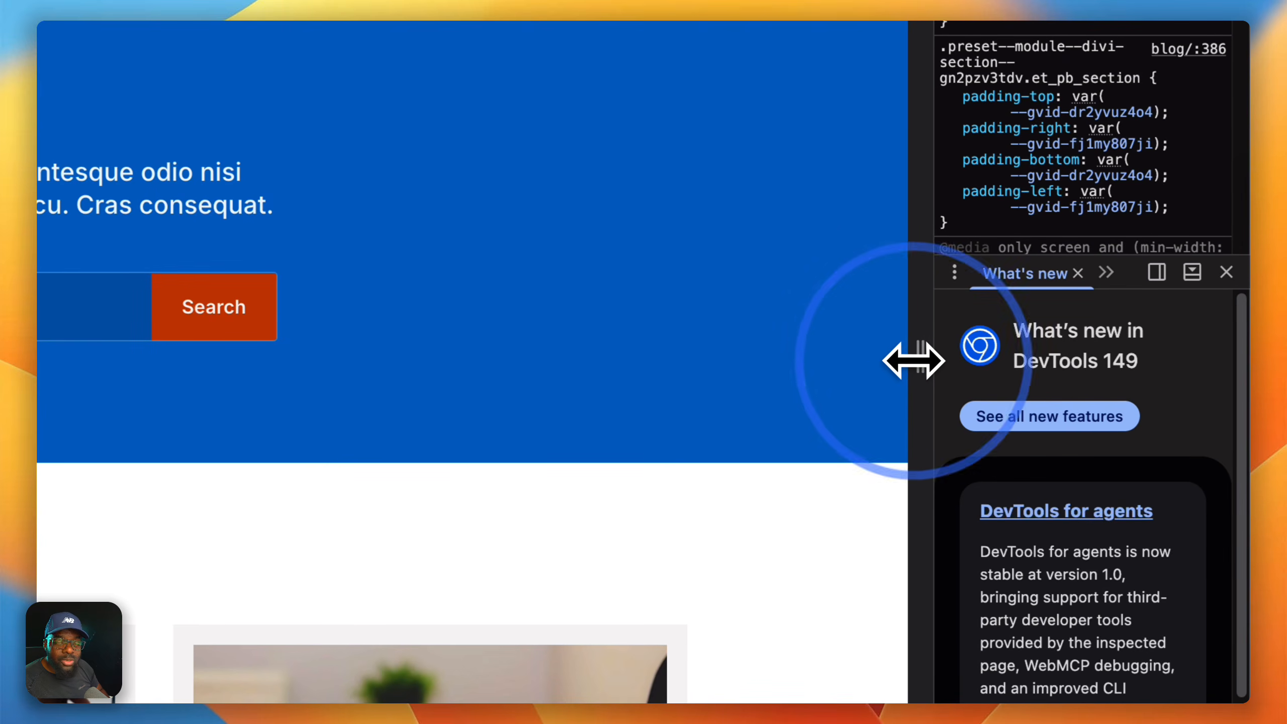
left_click_drag(914, 360, 795, 372)
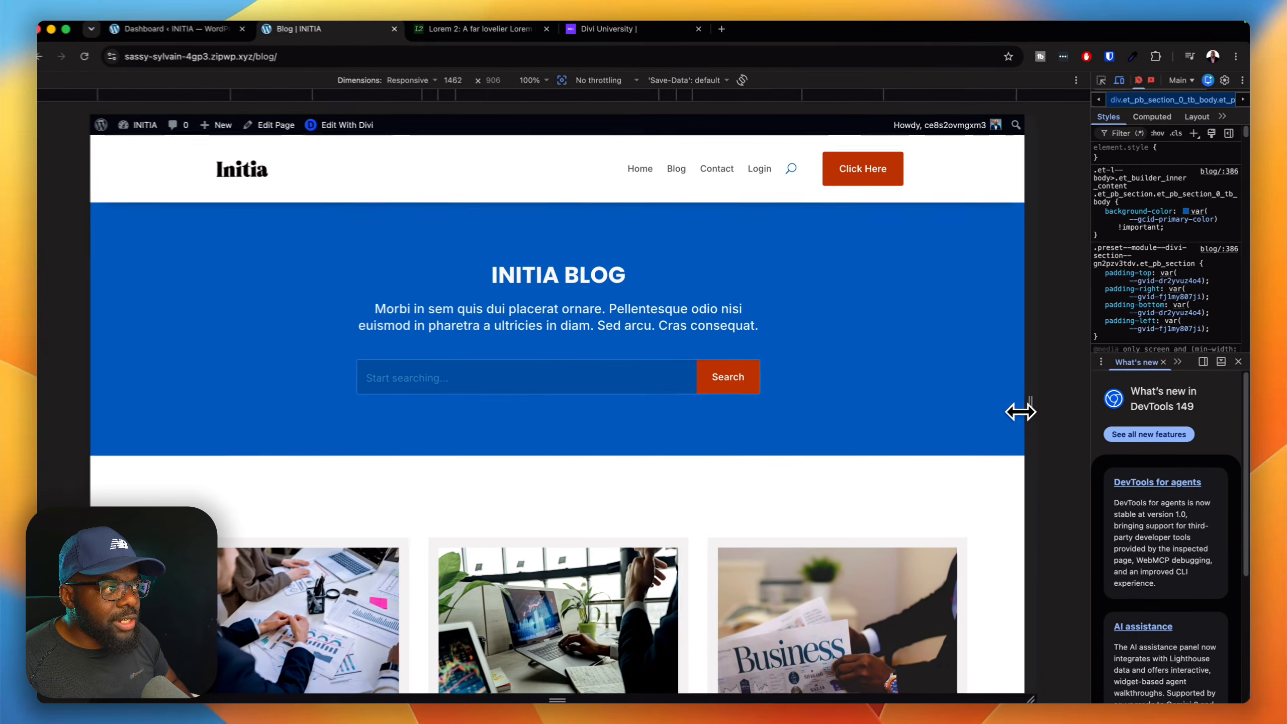
left_click_drag(1020, 412, 718, 471)
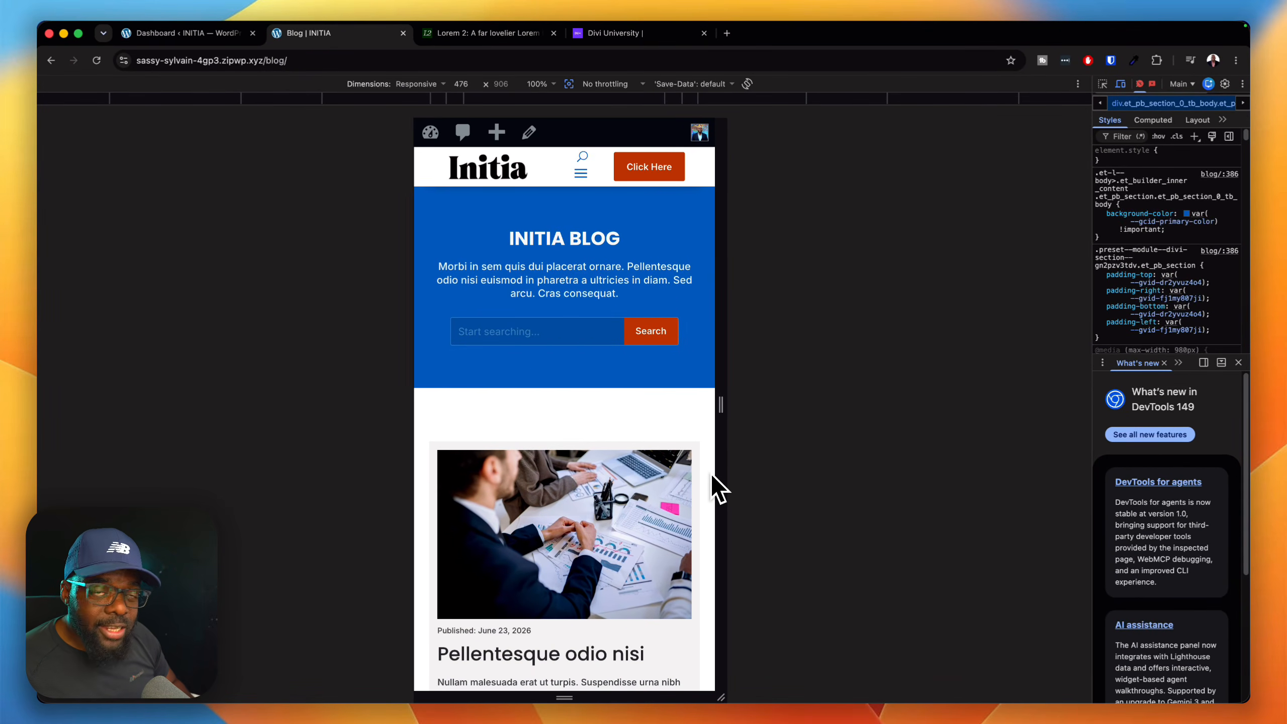
left_click_drag(717, 421, 776, 400)
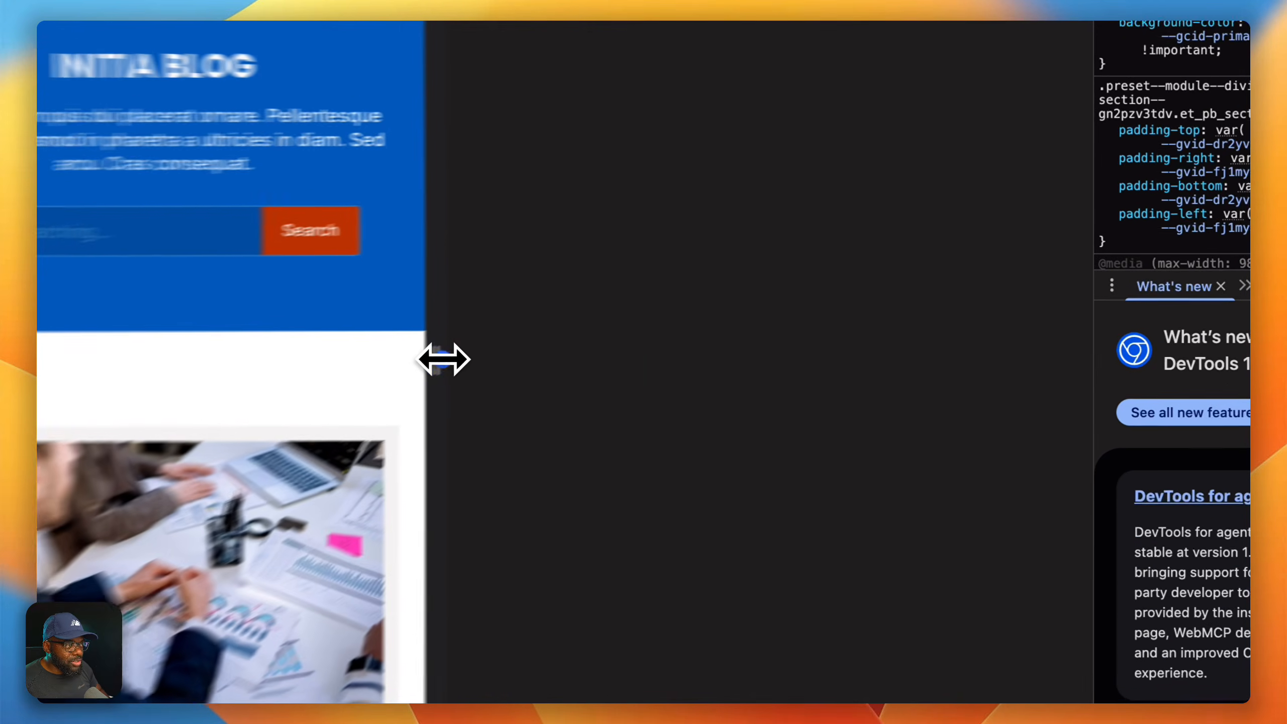
left_click_drag(461, 340, 939, 373)
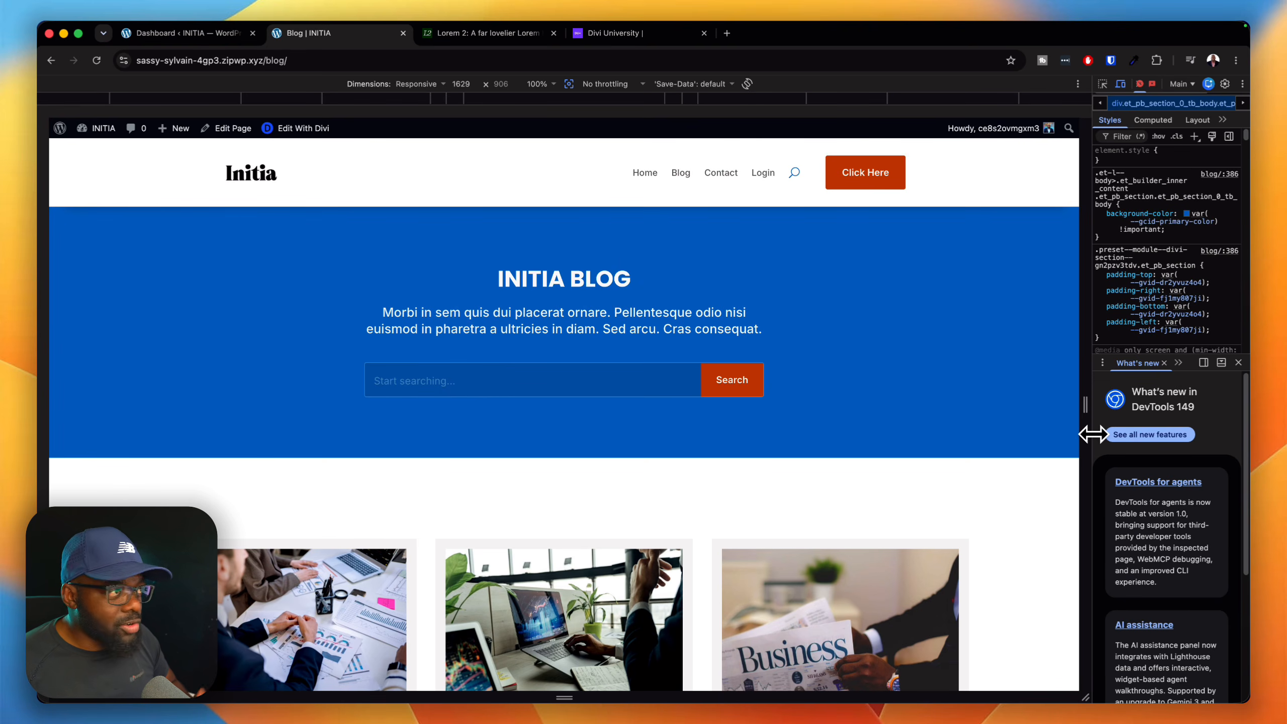
- View the course catalogue on the Divi University site and return to the Initia blog page
left_click(664, 34)
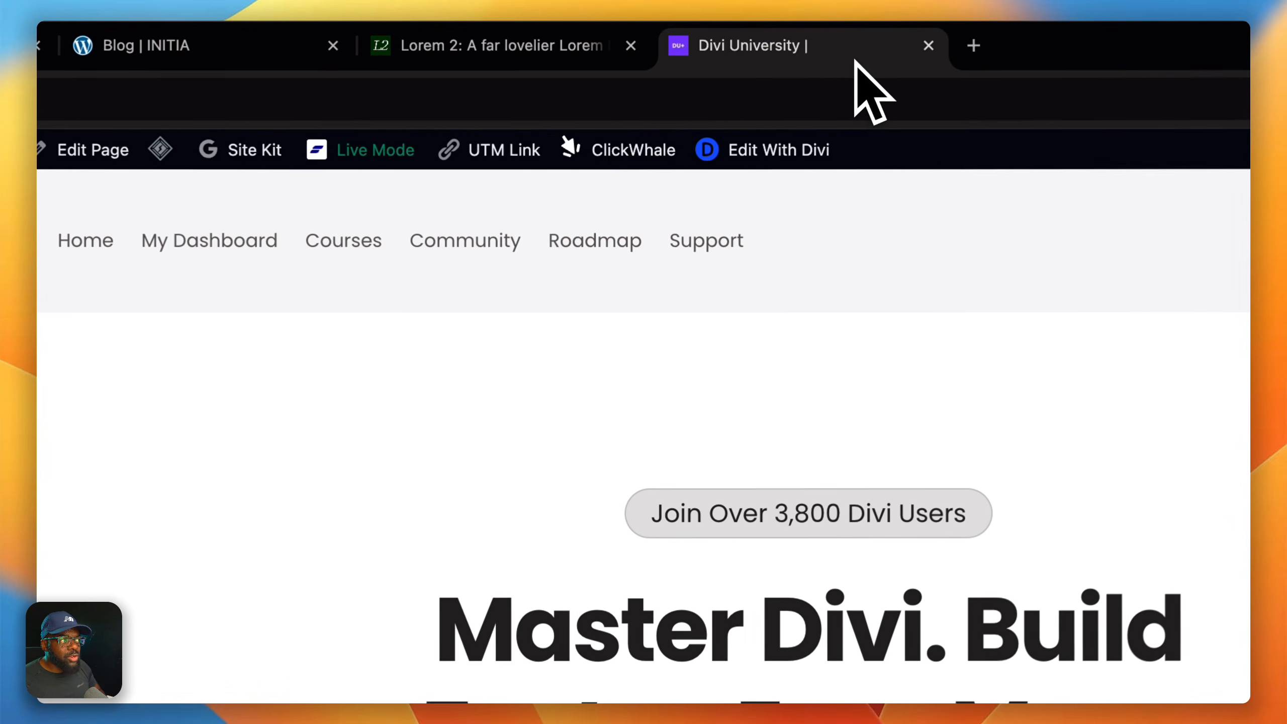
left_click(356, 246)
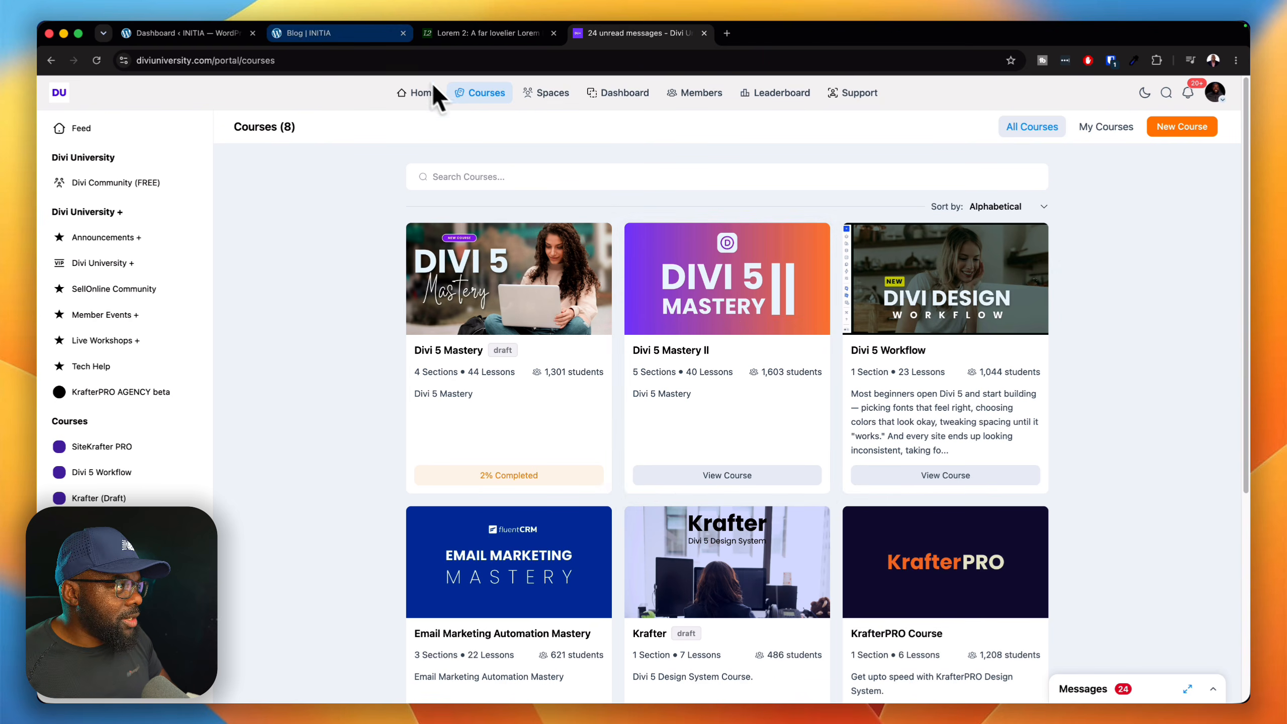
left_click(324, 33)
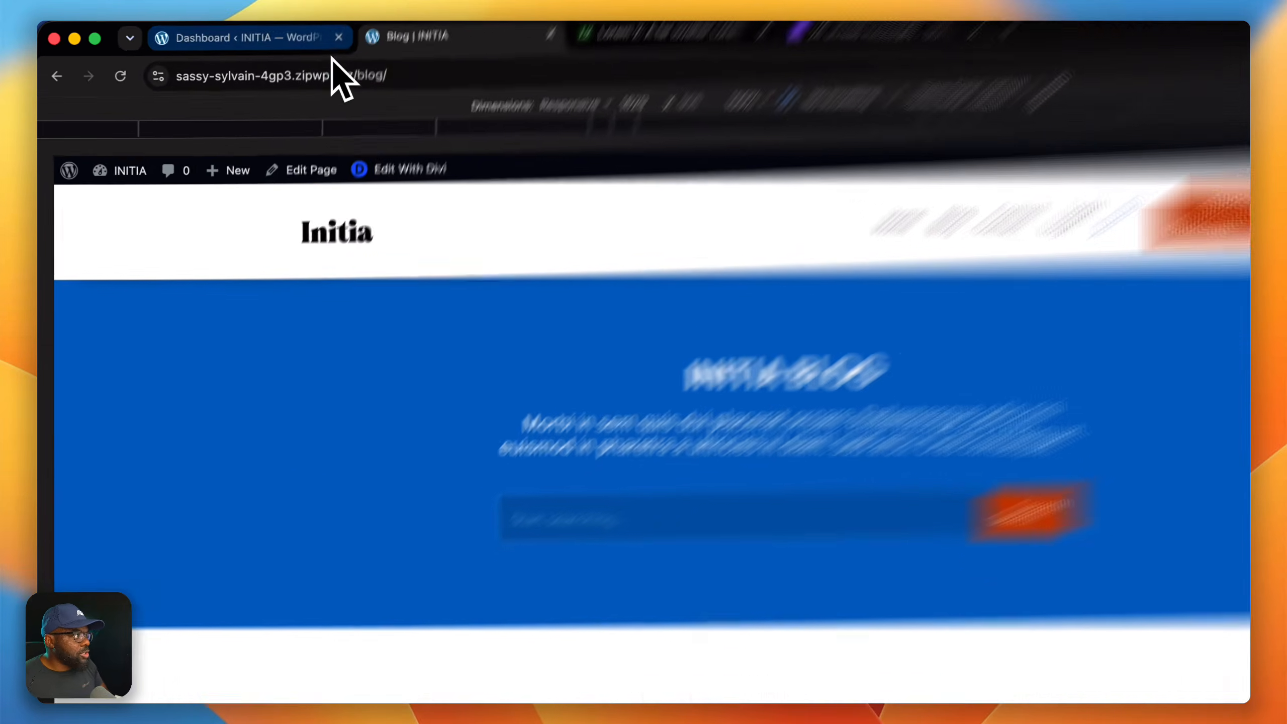
- Open the Divi Theme Builder from the site's WordPress dashboard
left_click(225, 35)
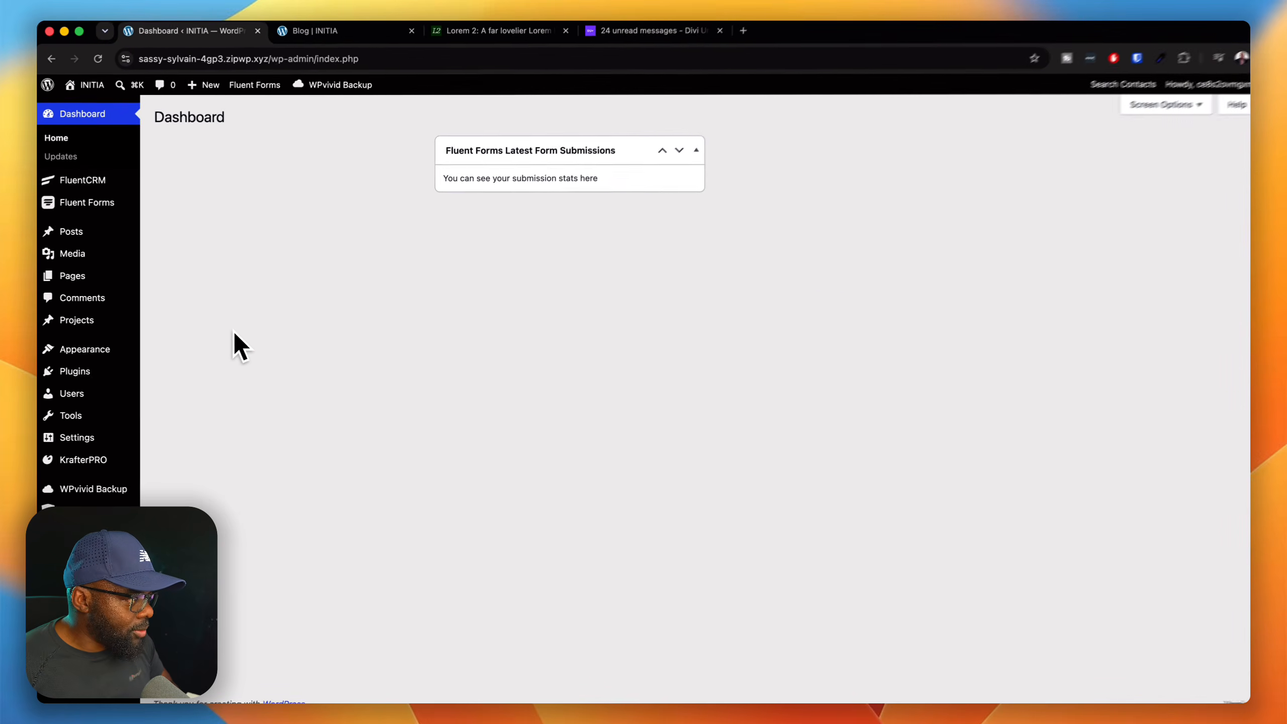
mouse_move(96, 533)
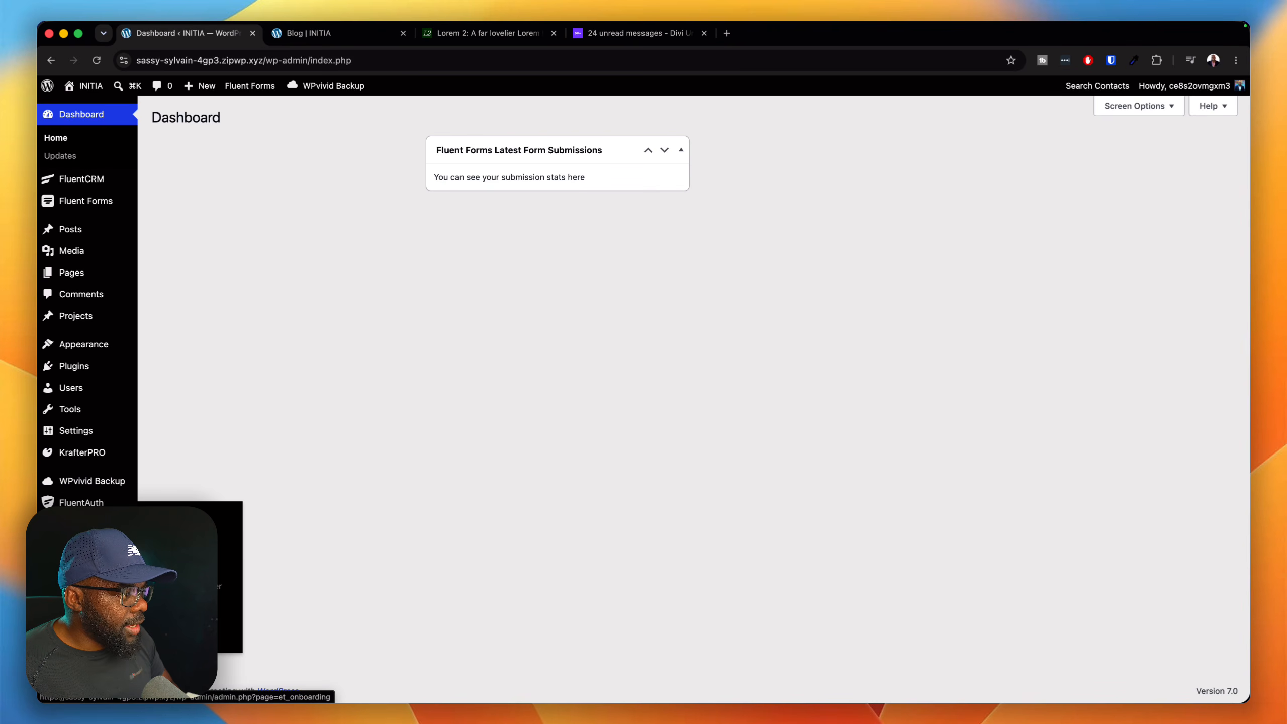
left_click(170, 652)
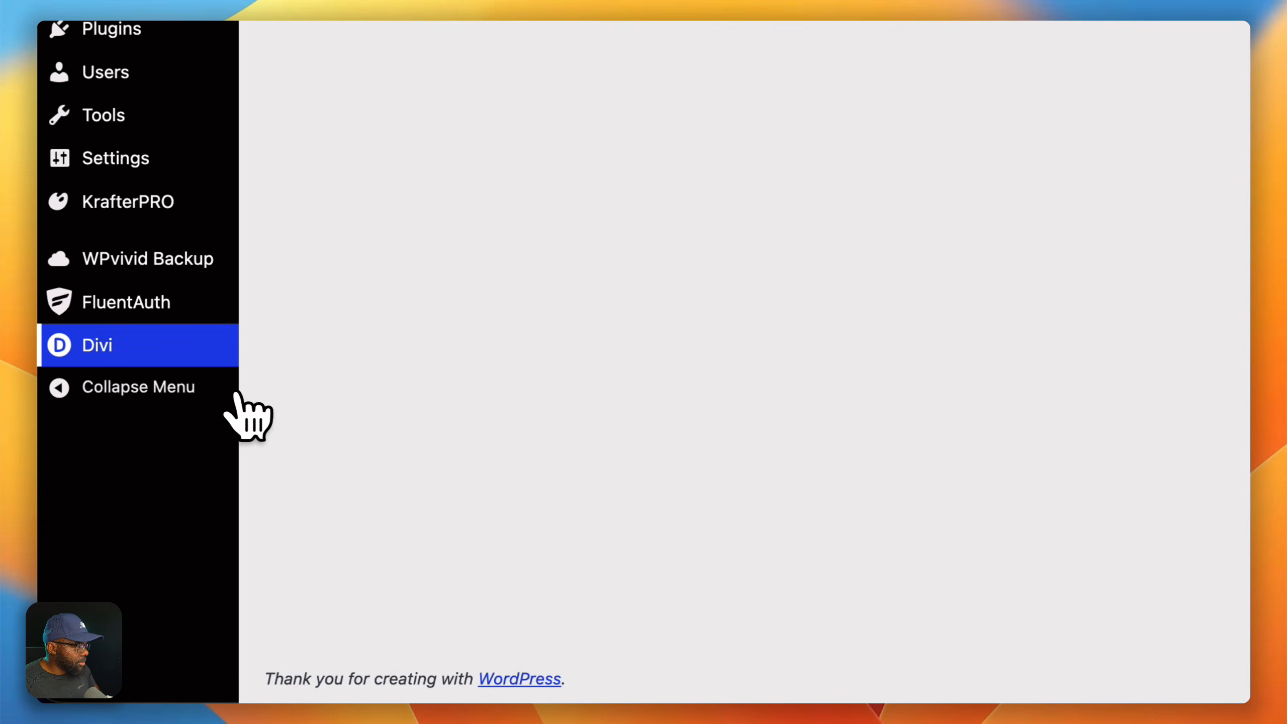
mouse_move(215, 367)
left_click(345, 432)
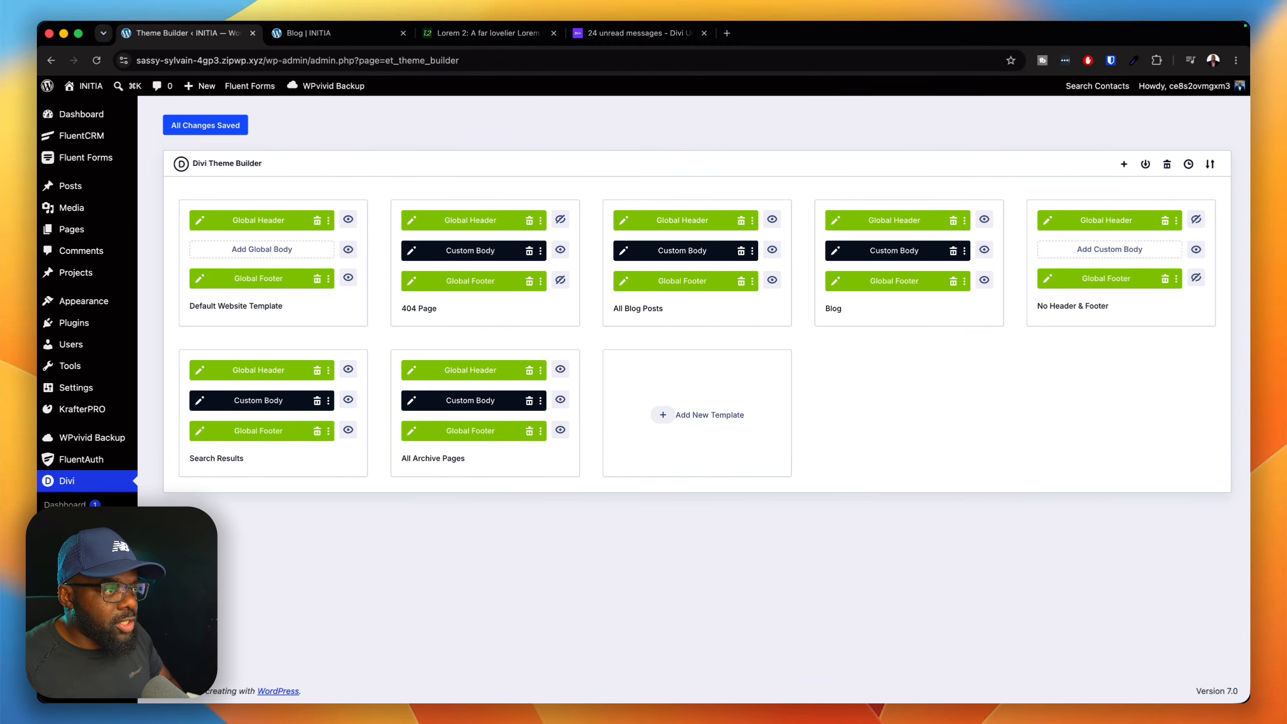
- Delete the Blog template's custom body and start building a new, blank custom body for it
mouse_move(839, 293)
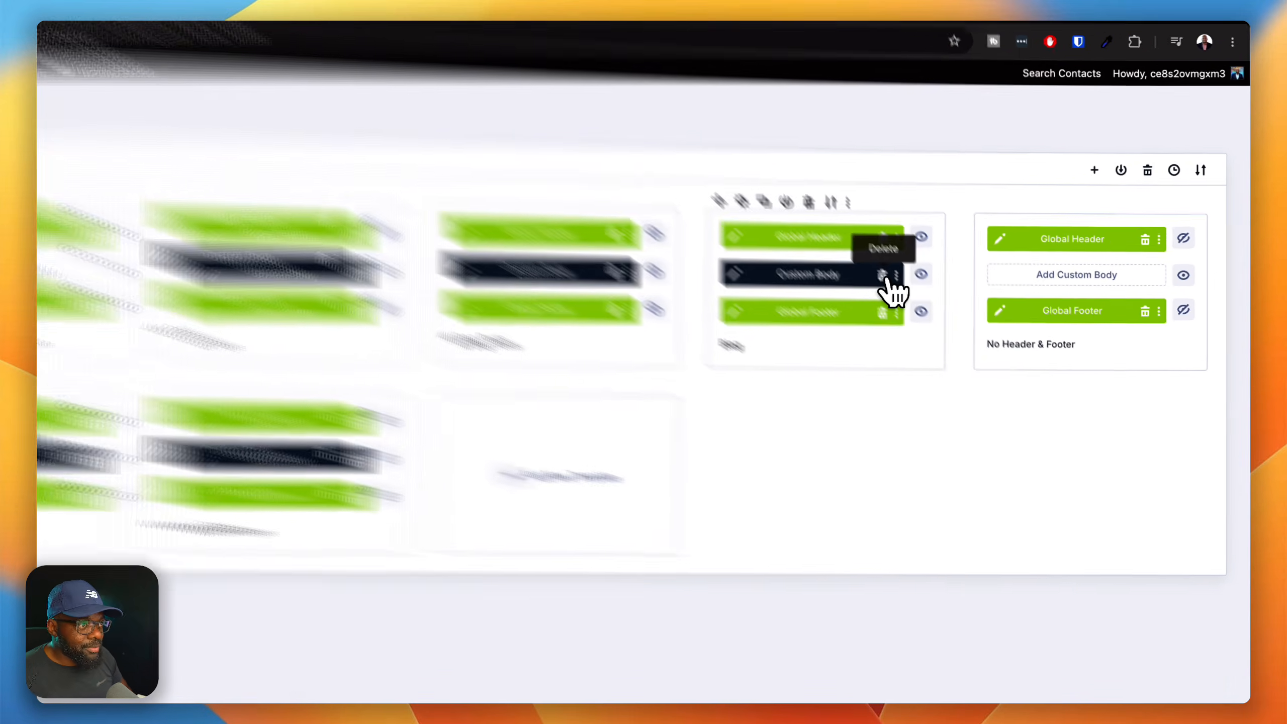
left_click(953, 251)
left_click(657, 361)
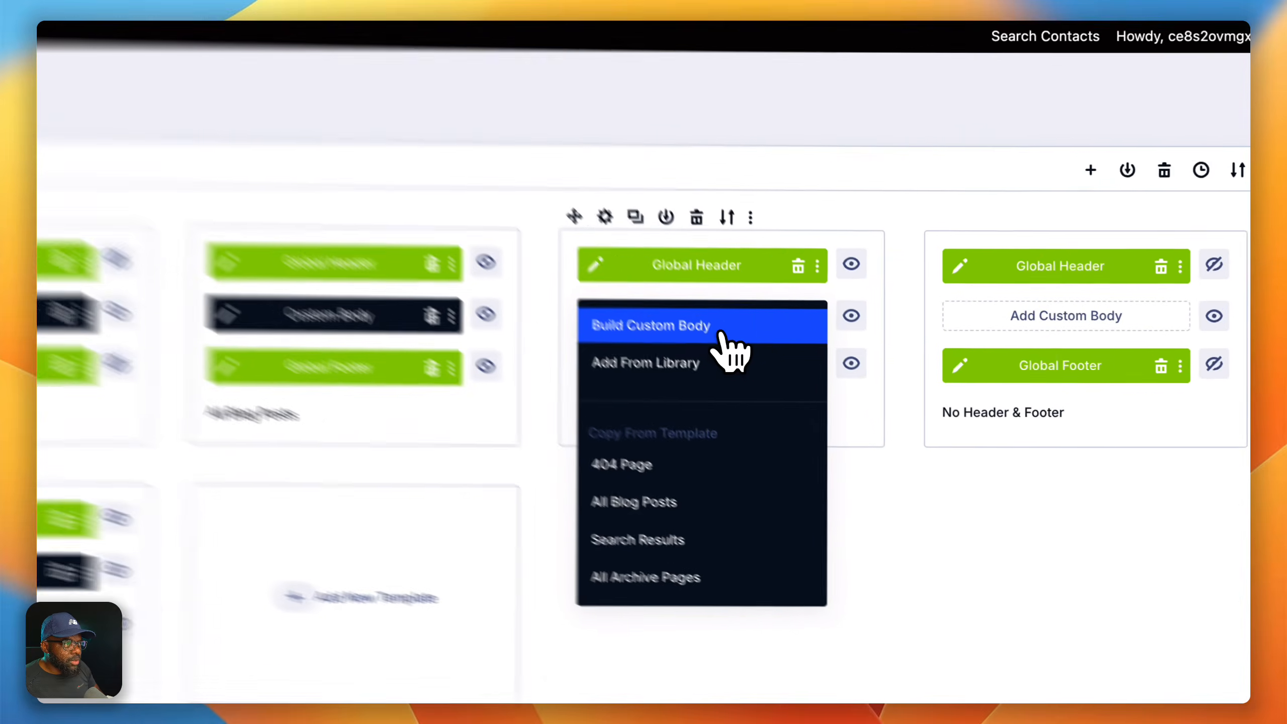
left_click(868, 256)
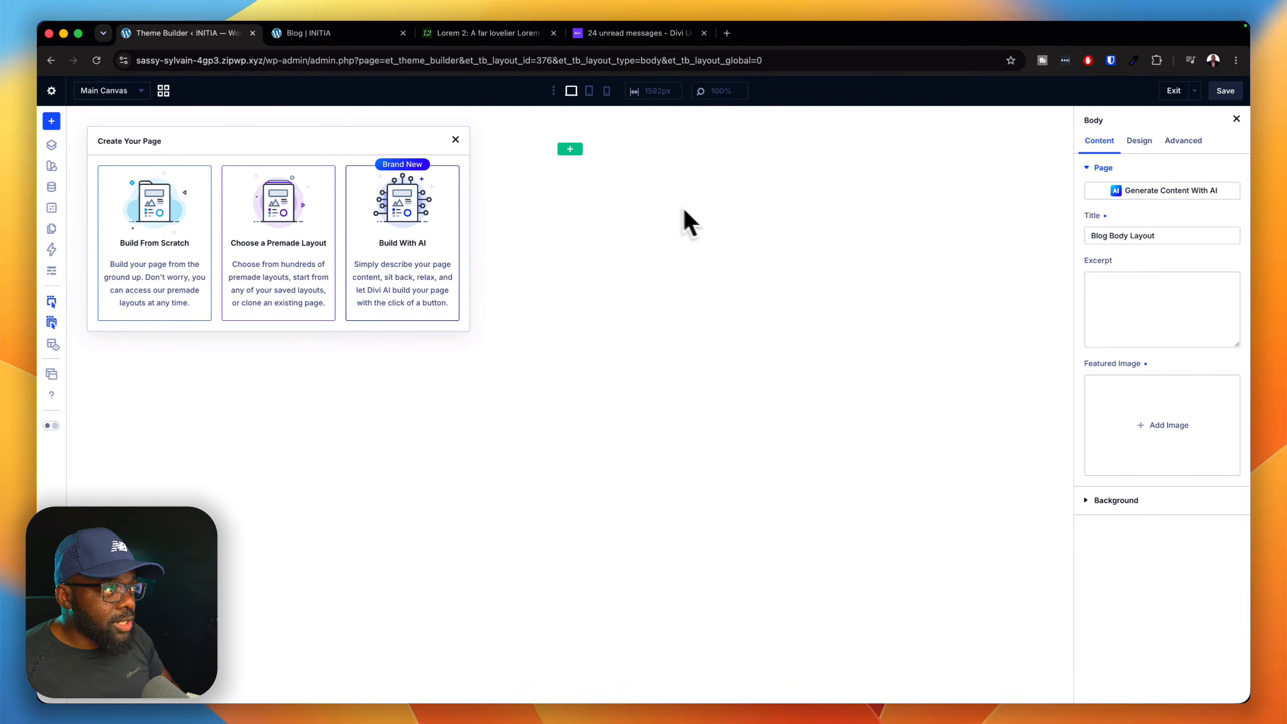
left_click(455, 140)
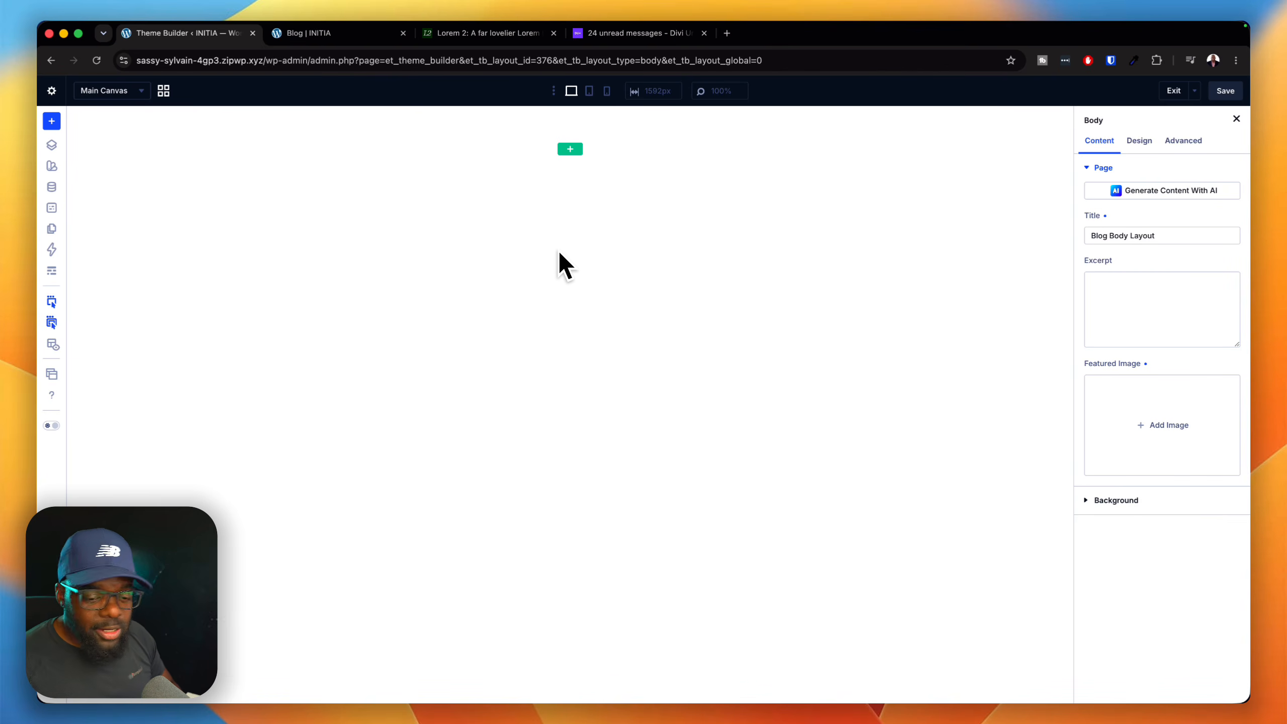
- Insert a single-column flex row in the empty body layout, using the existing blog page as reference
left_click(571, 149)
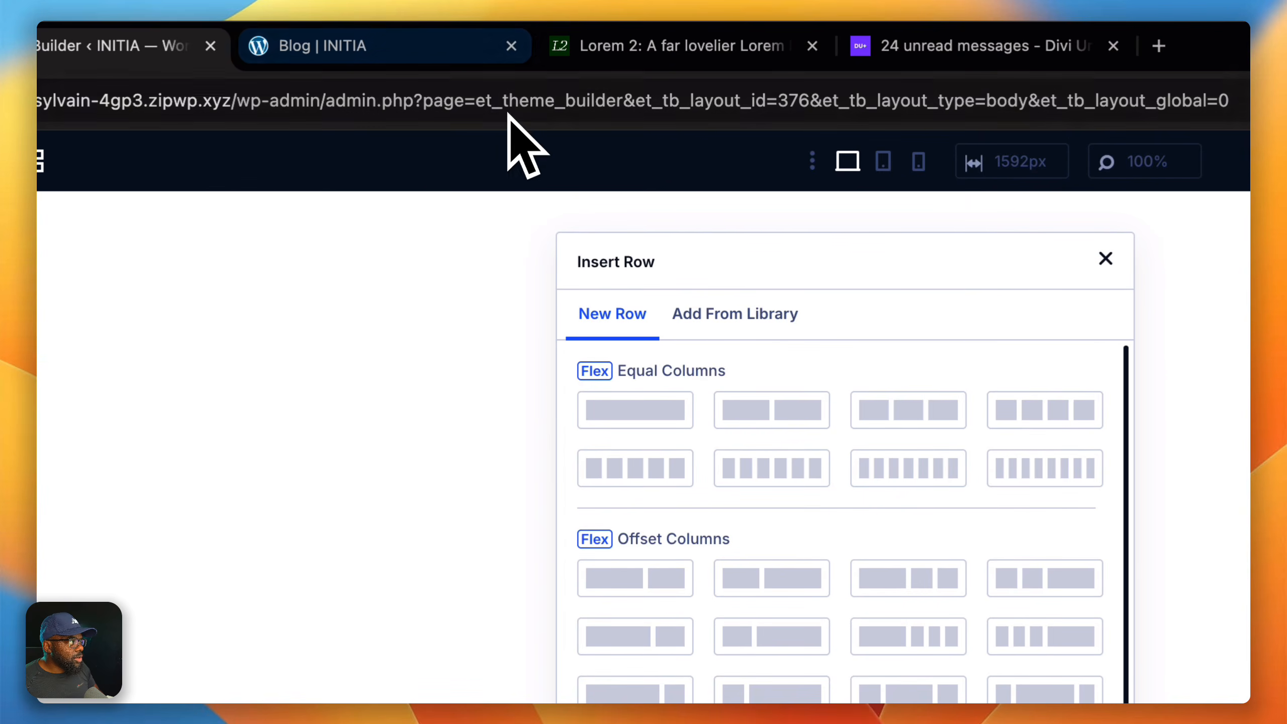
left_click(446, 45)
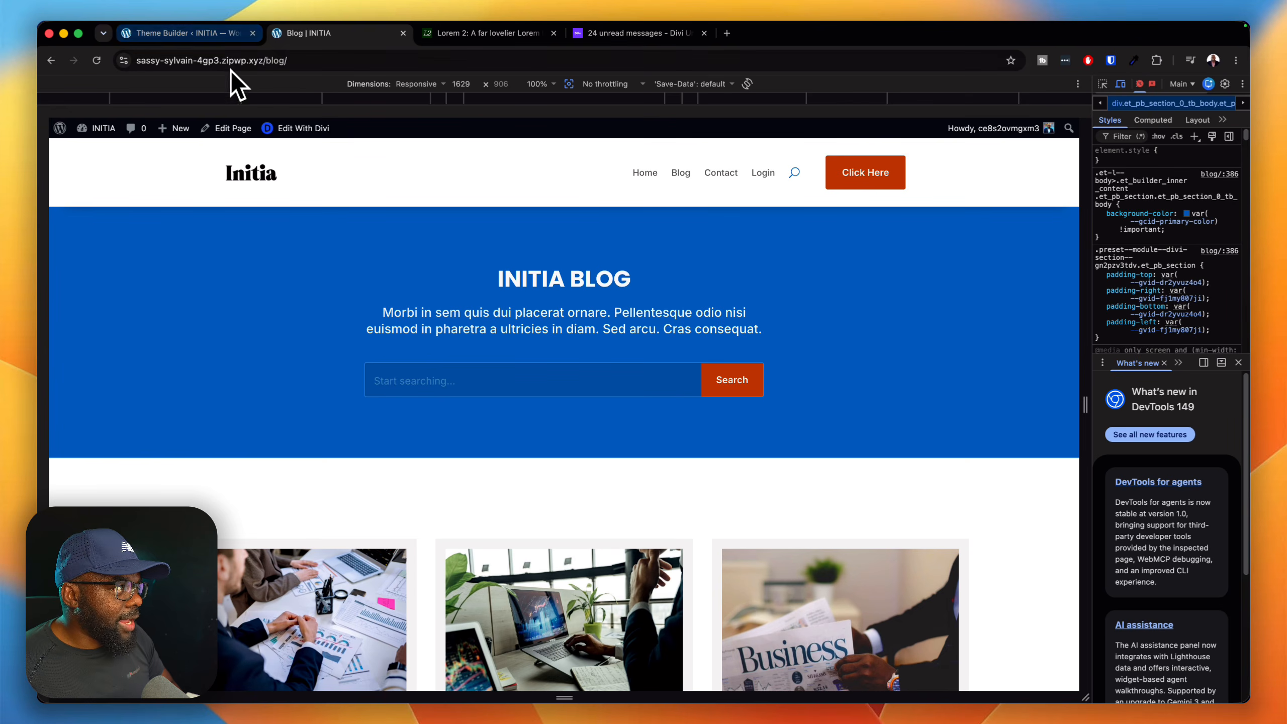
left_click(208, 34)
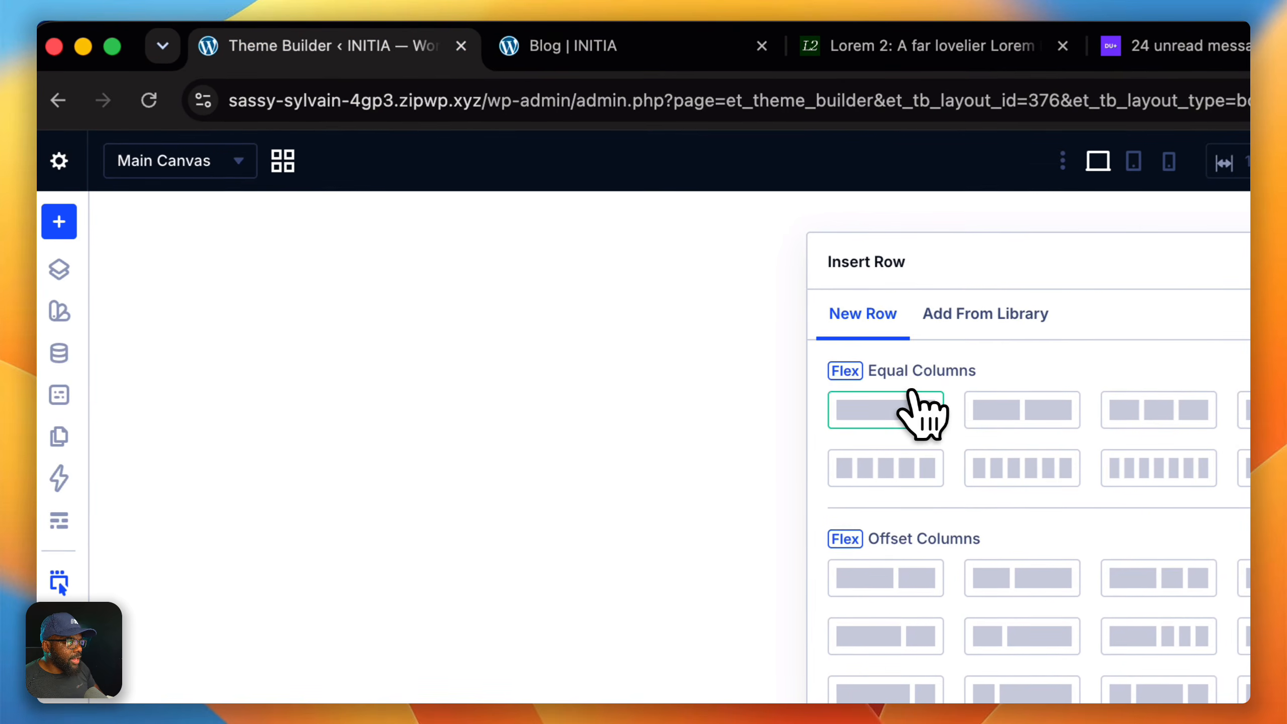
left_click(887, 409)
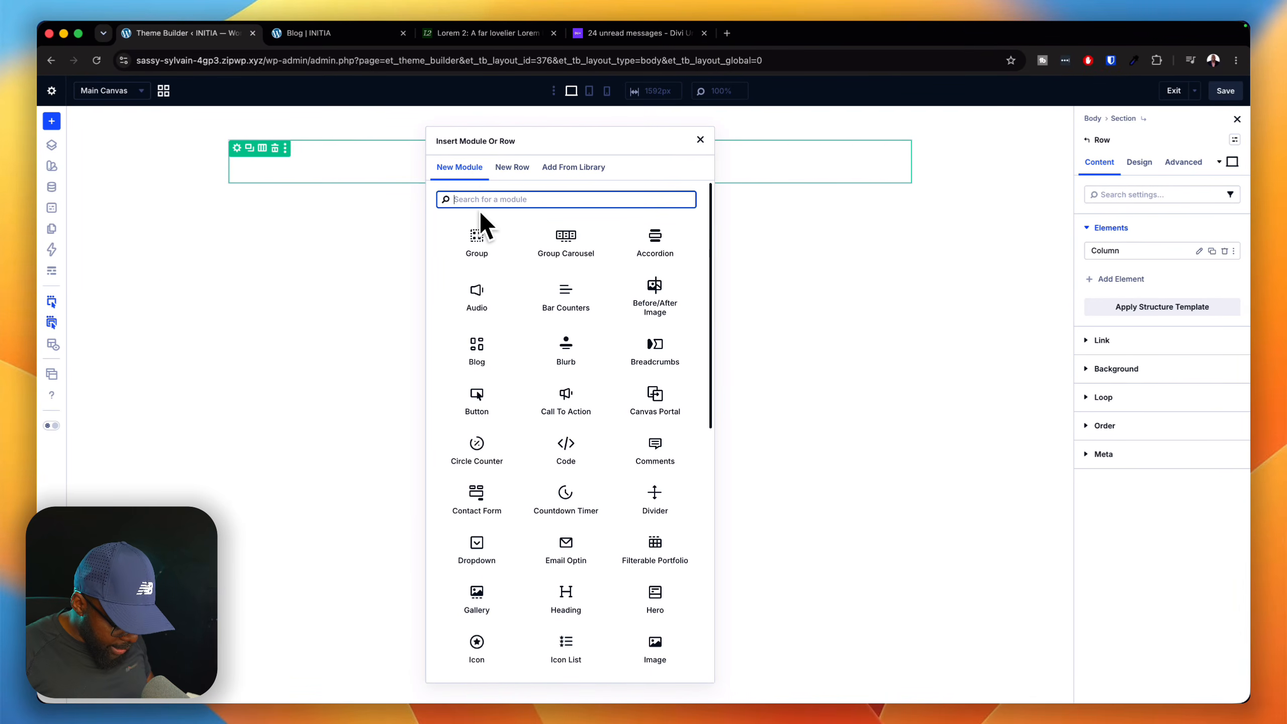
- Add a Heading module to the row and a Text module below it
type("head")
left_click(479, 236)
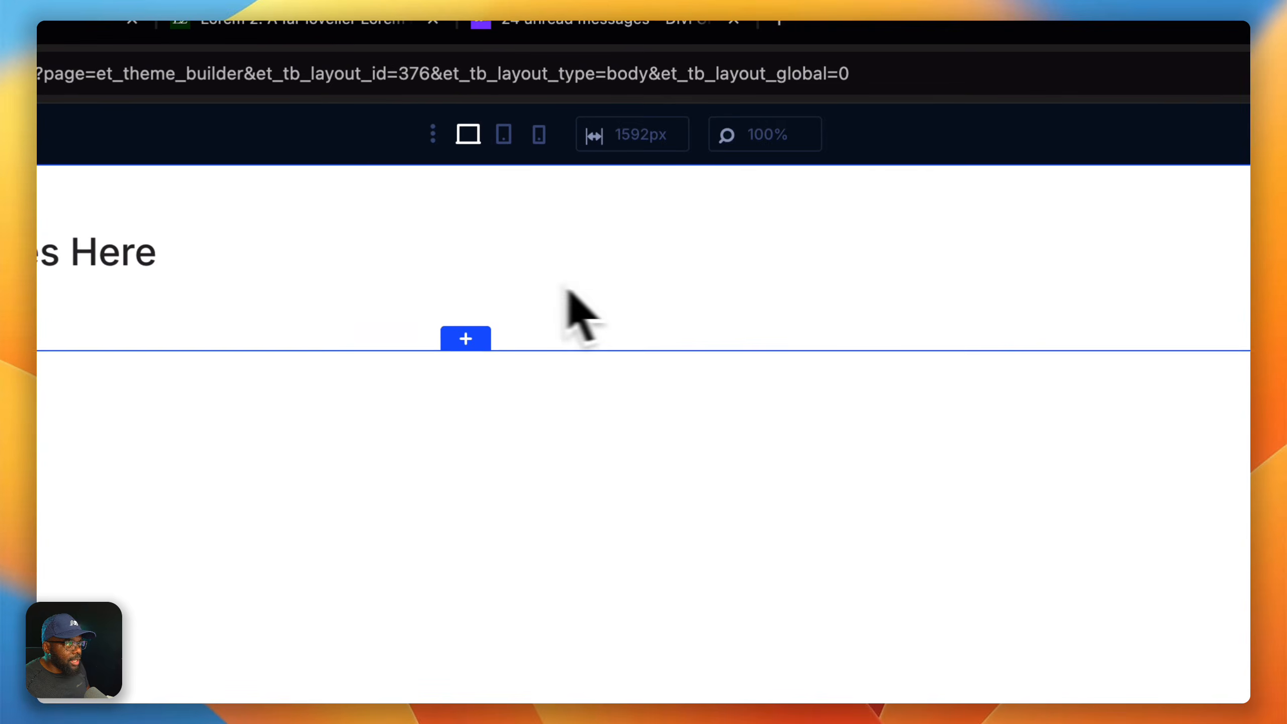
left_click(791, 187)
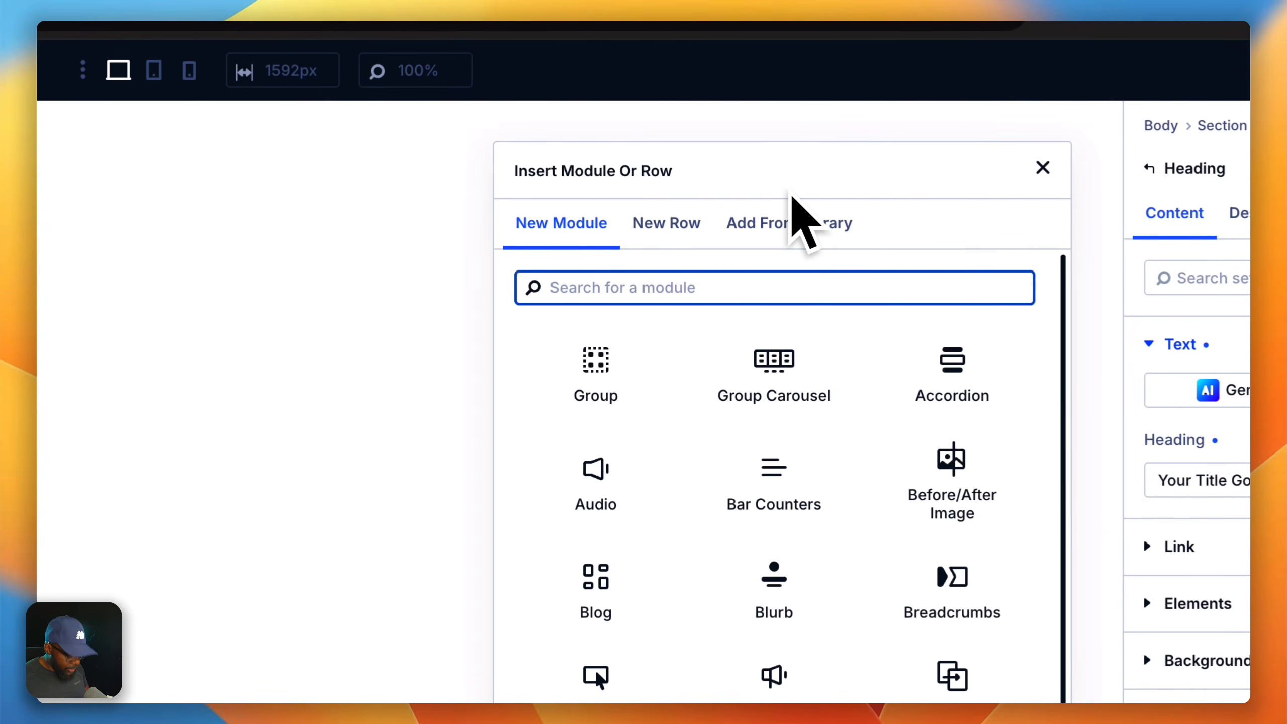
type("text")
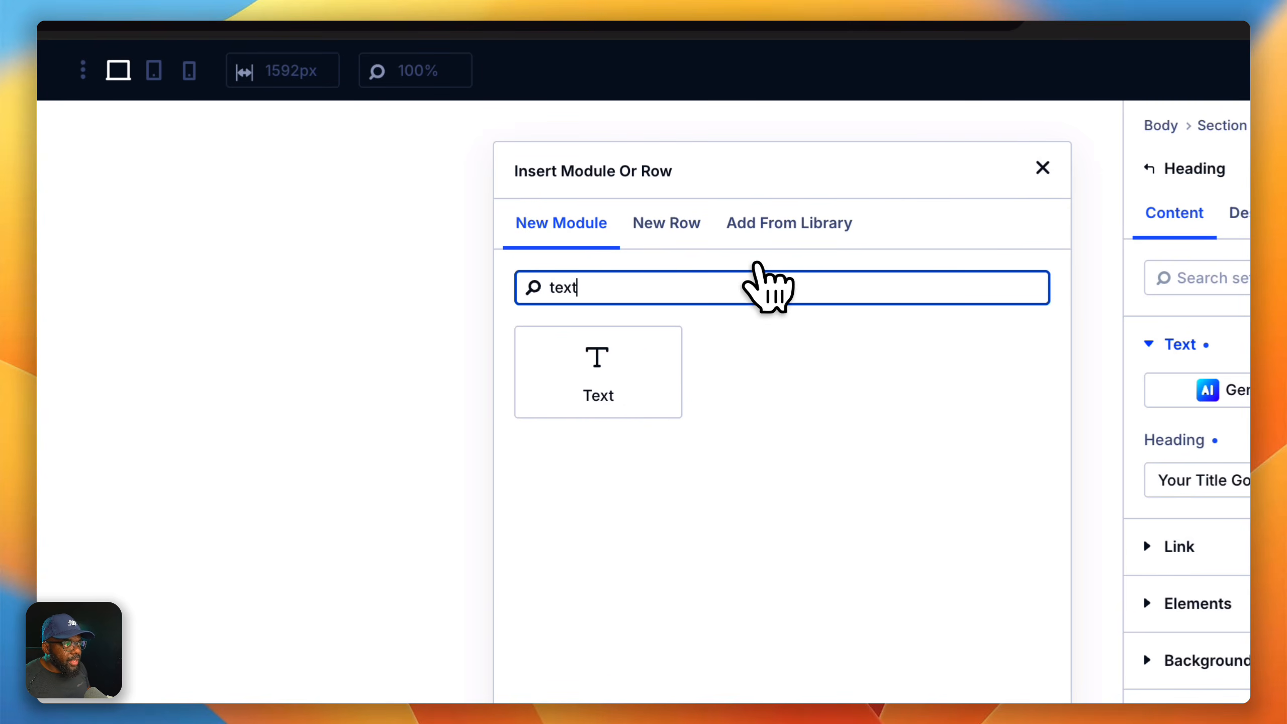
left_click(641, 361)
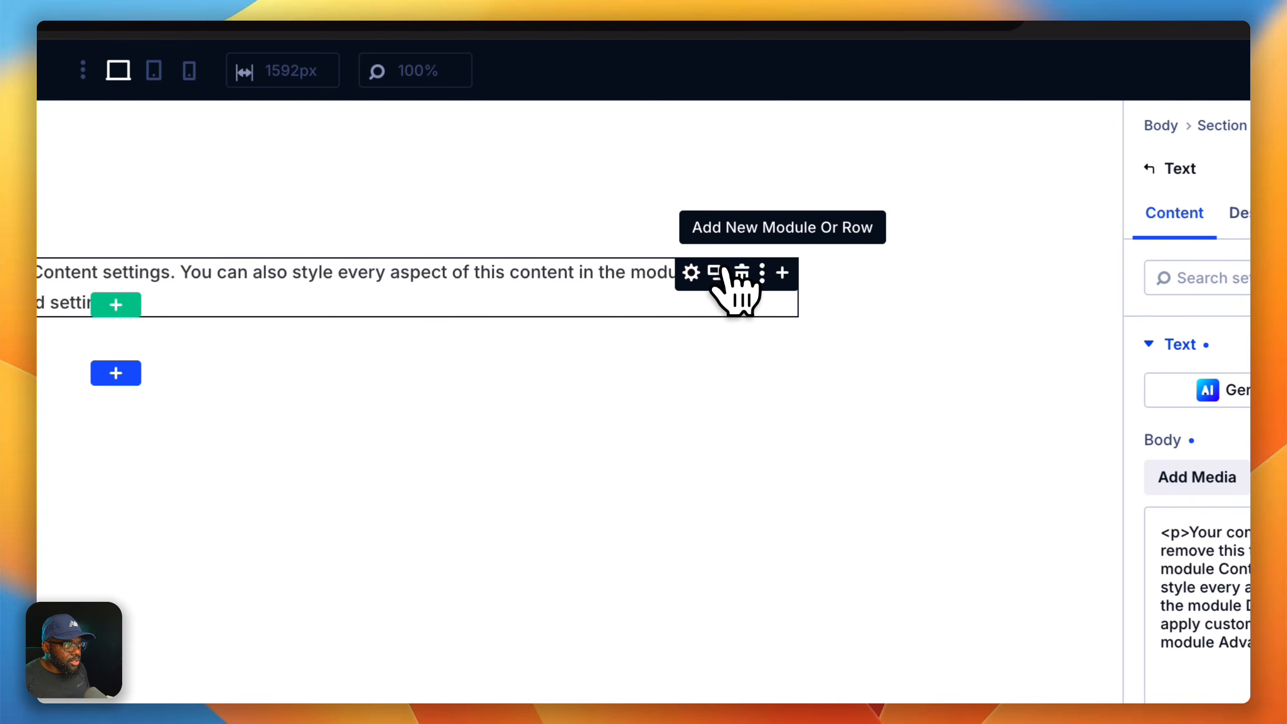
- Add a Search module below the Text module
left_click(783, 273)
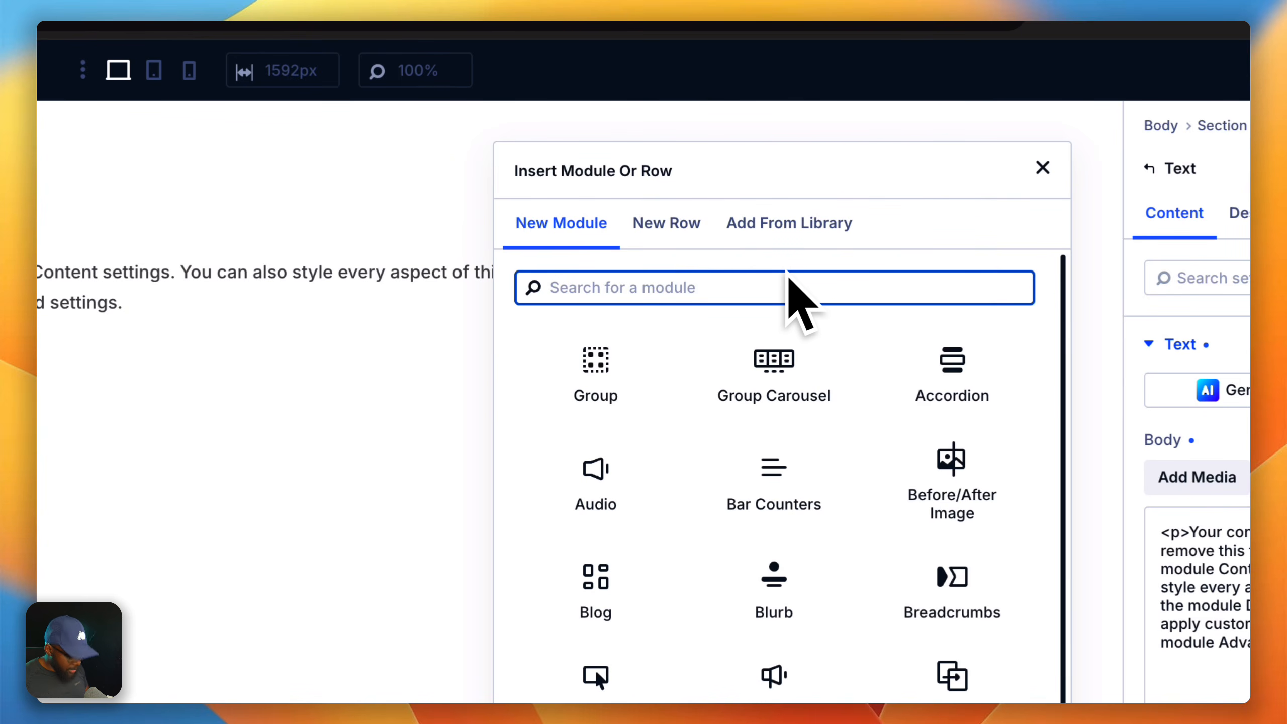
type("sear")
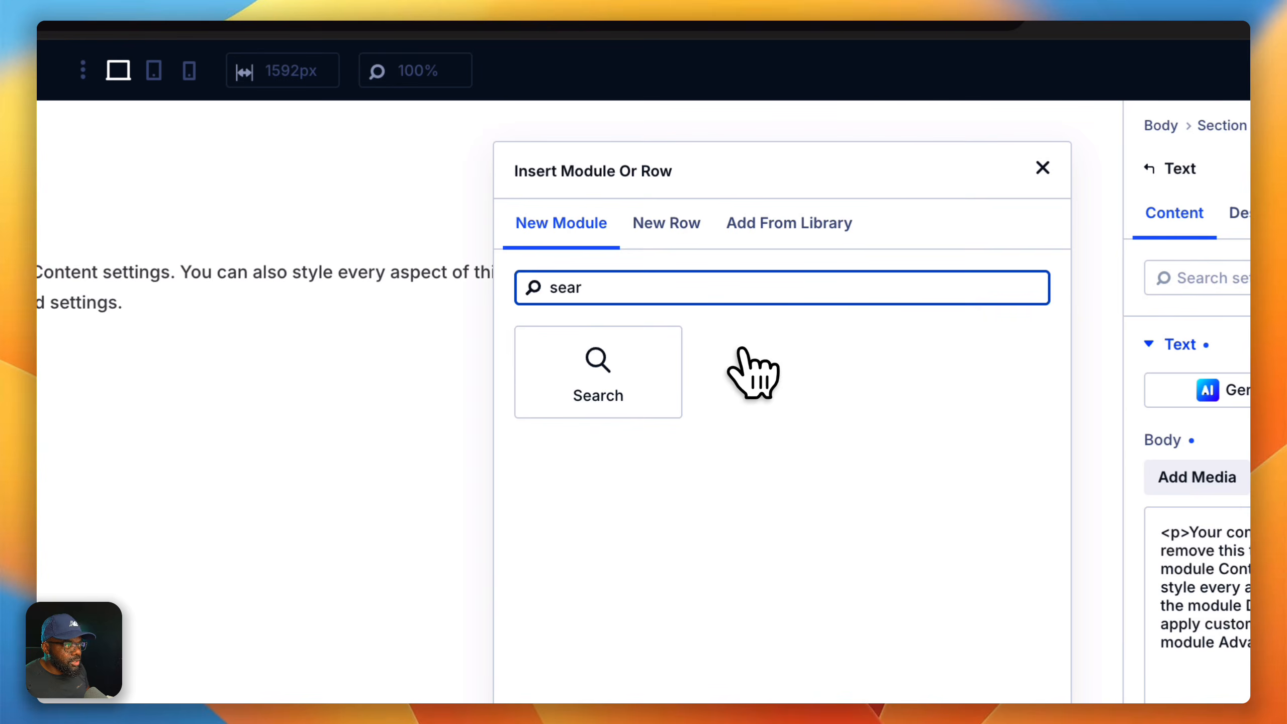
left_click(578, 374)
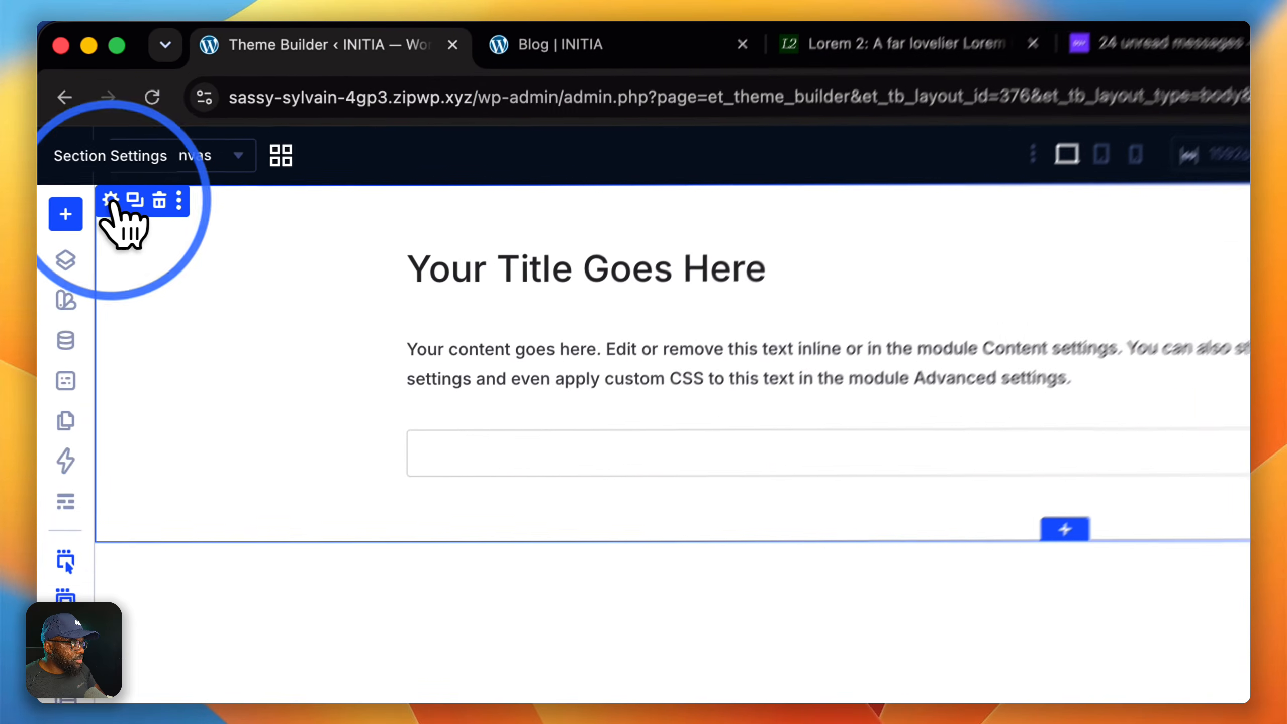
- Apply the k-bg-primary background preset to the section and expand its background settings
left_click(113, 206)
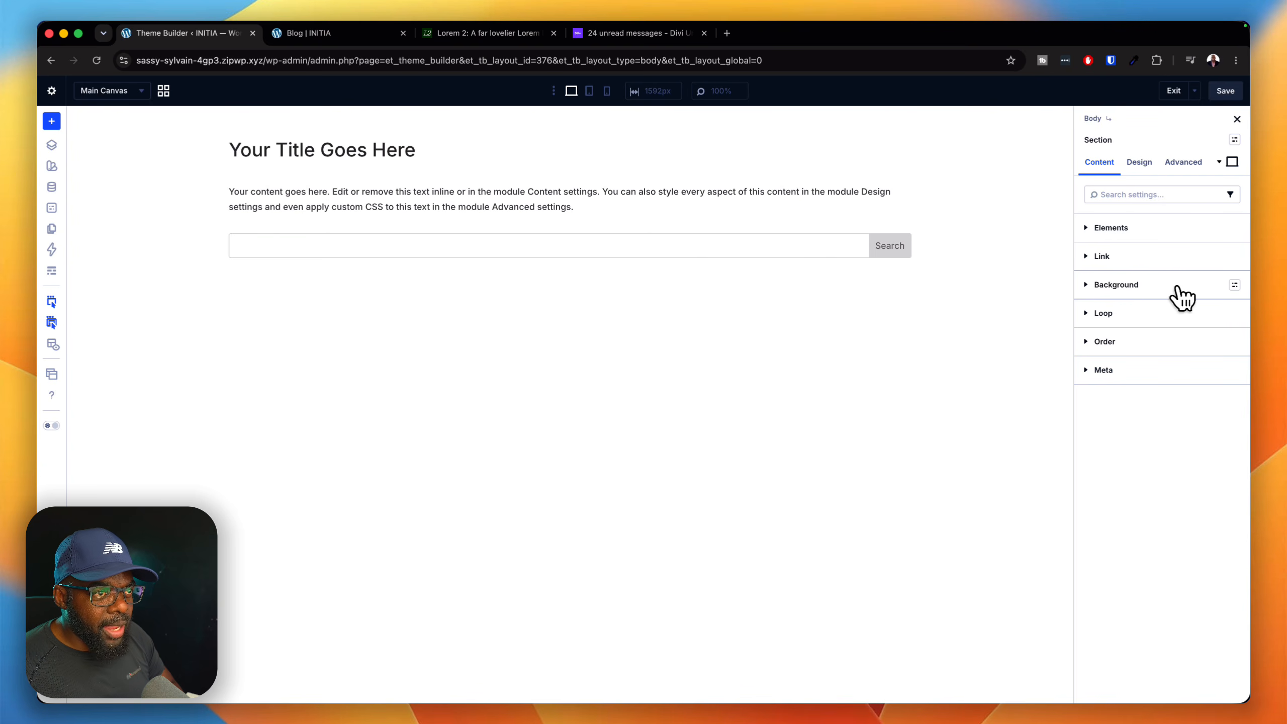
left_click(1234, 287)
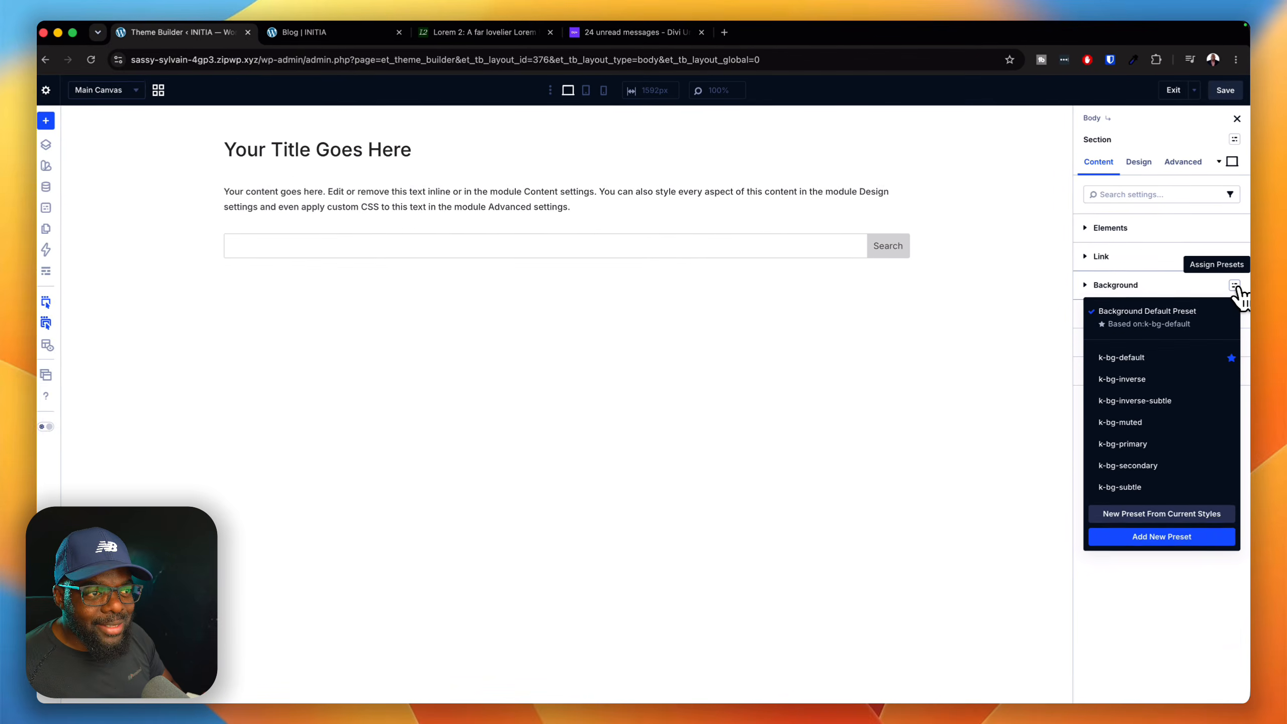
left_click(1176, 442)
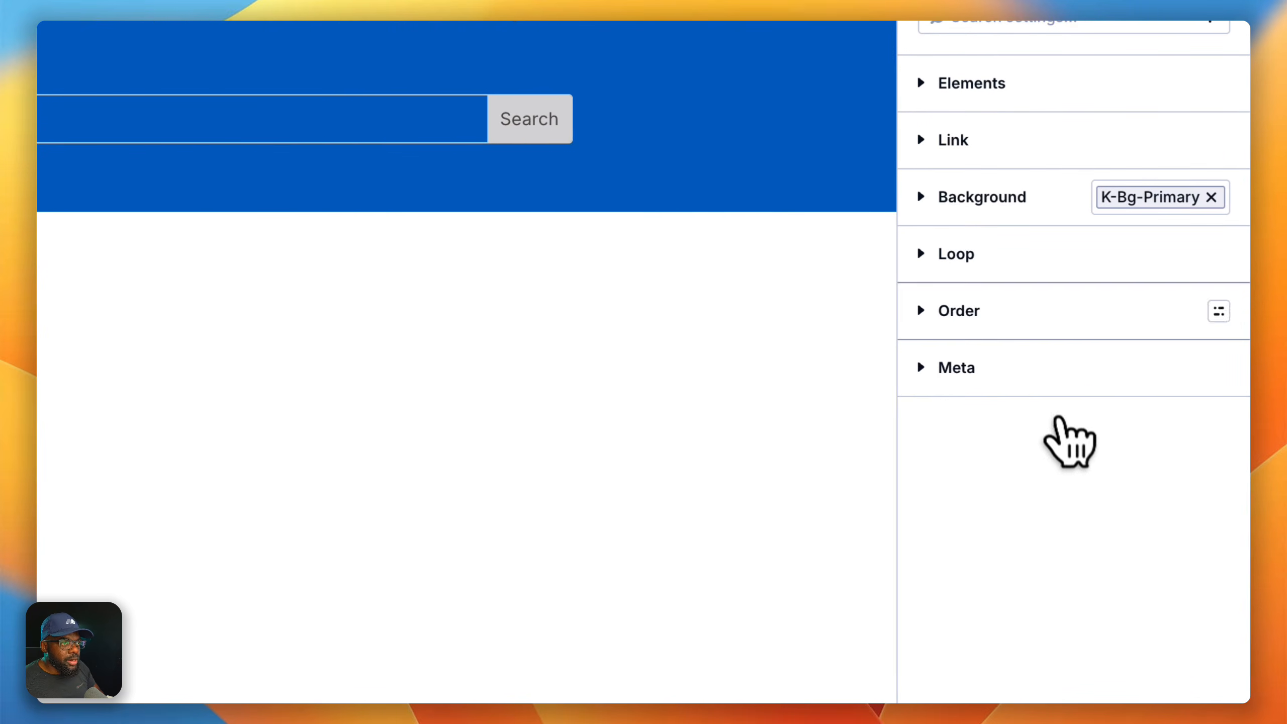
left_click(1026, 222)
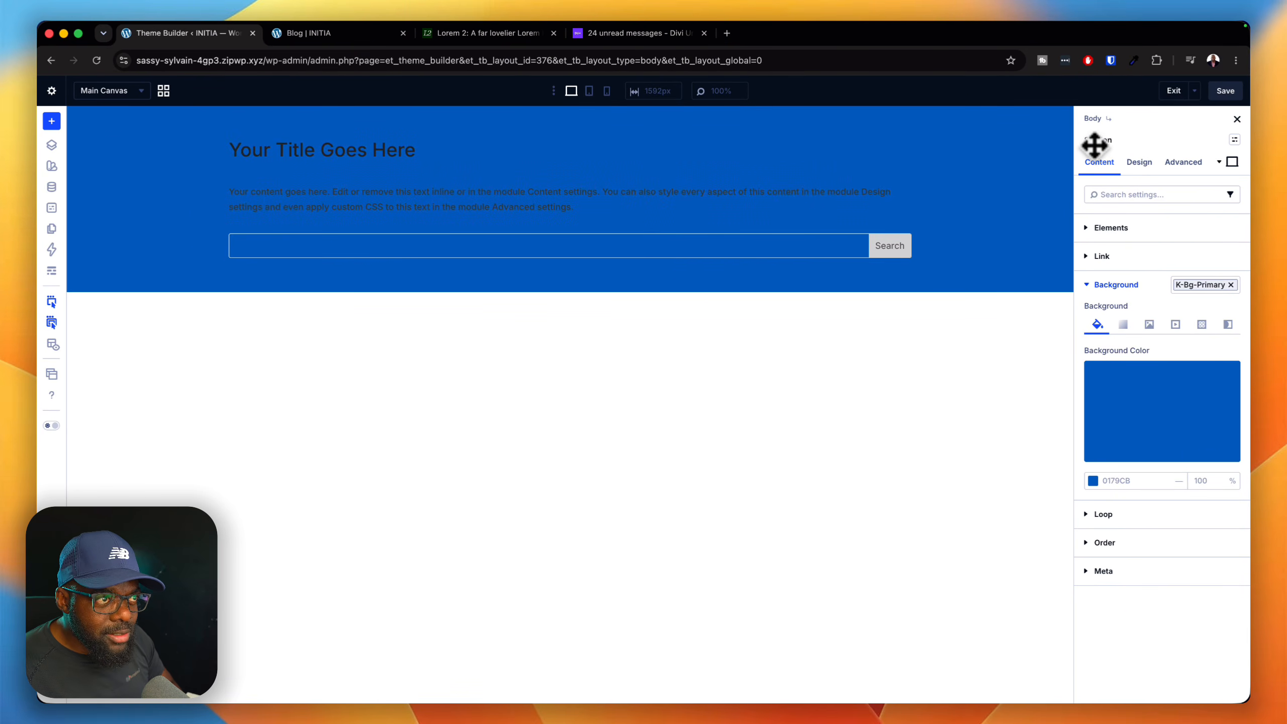
- Apply the k-section-m preset to the section
left_click(1235, 140)
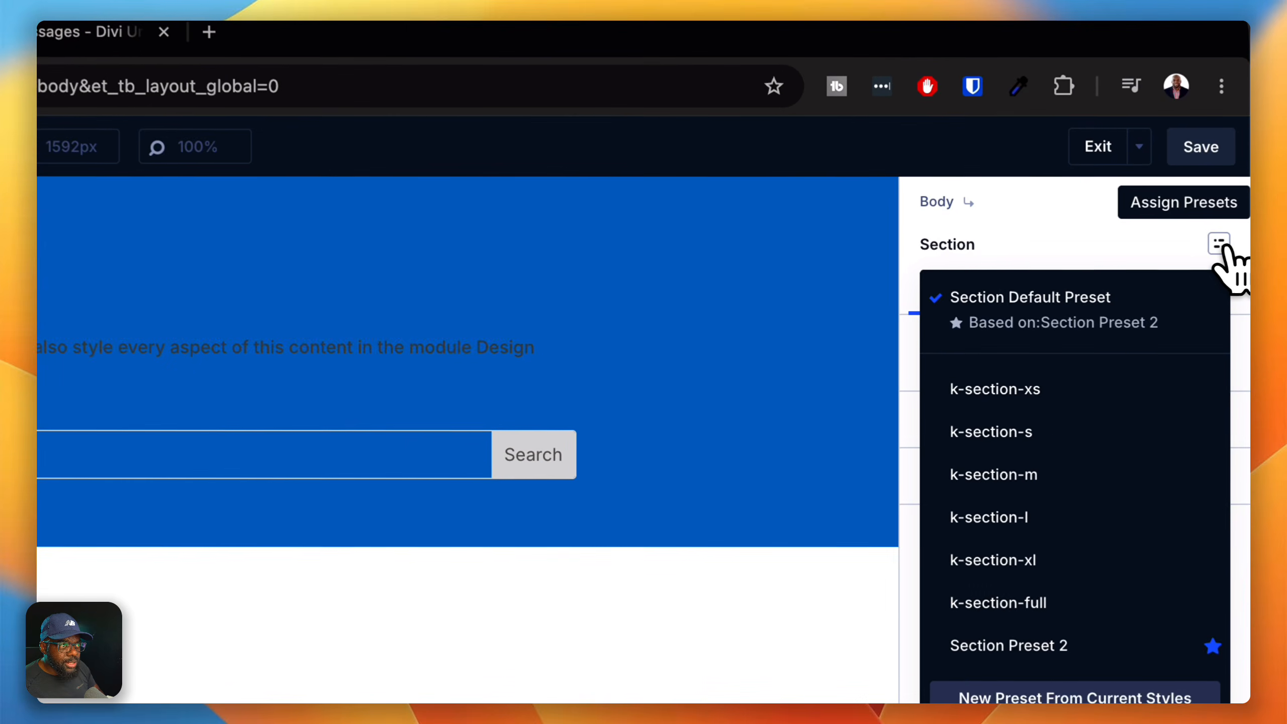
left_click(1065, 479)
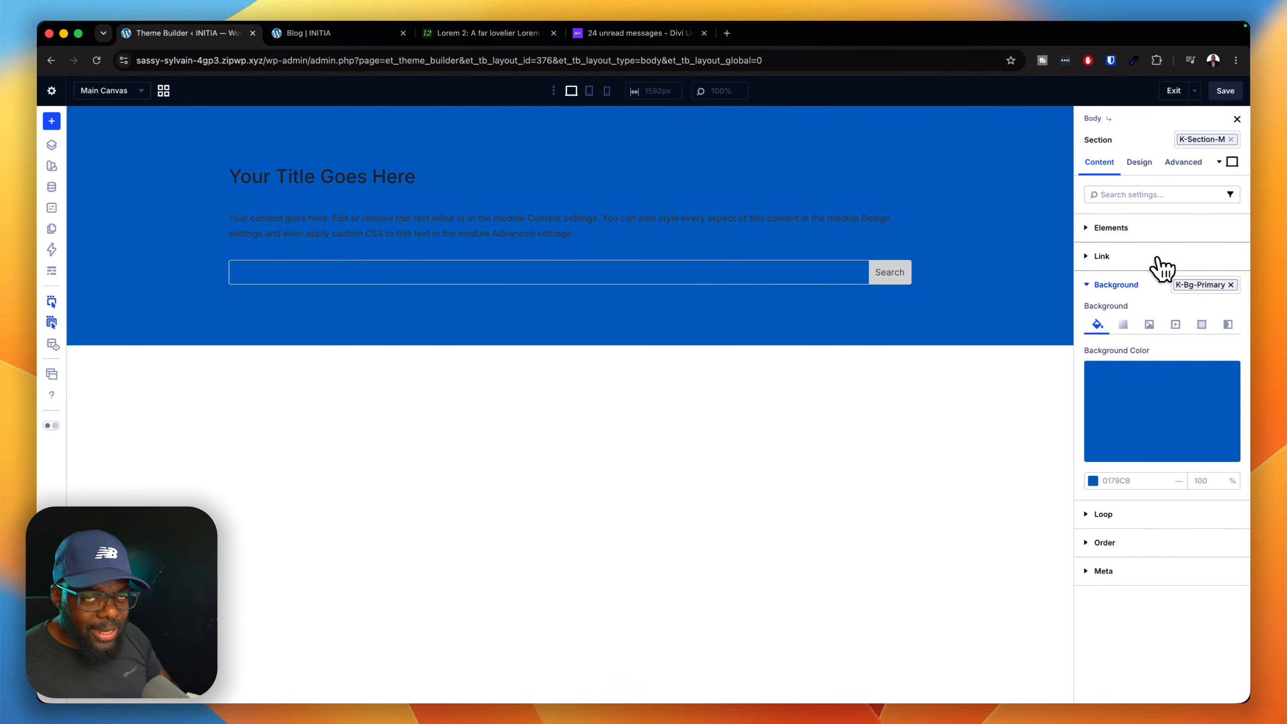
- Try the k-section-l preset on the section, then return it to k-section-m
left_click(1231, 139)
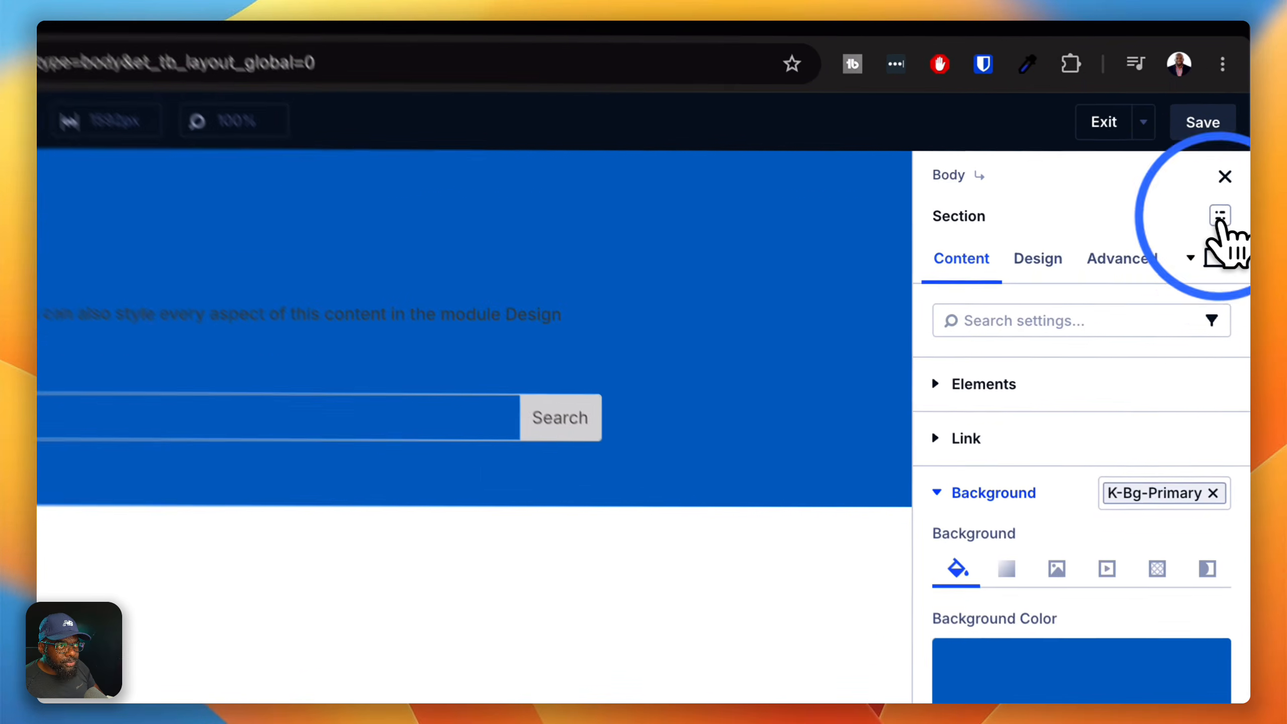
left_click(1234, 138)
left_click(1070, 499)
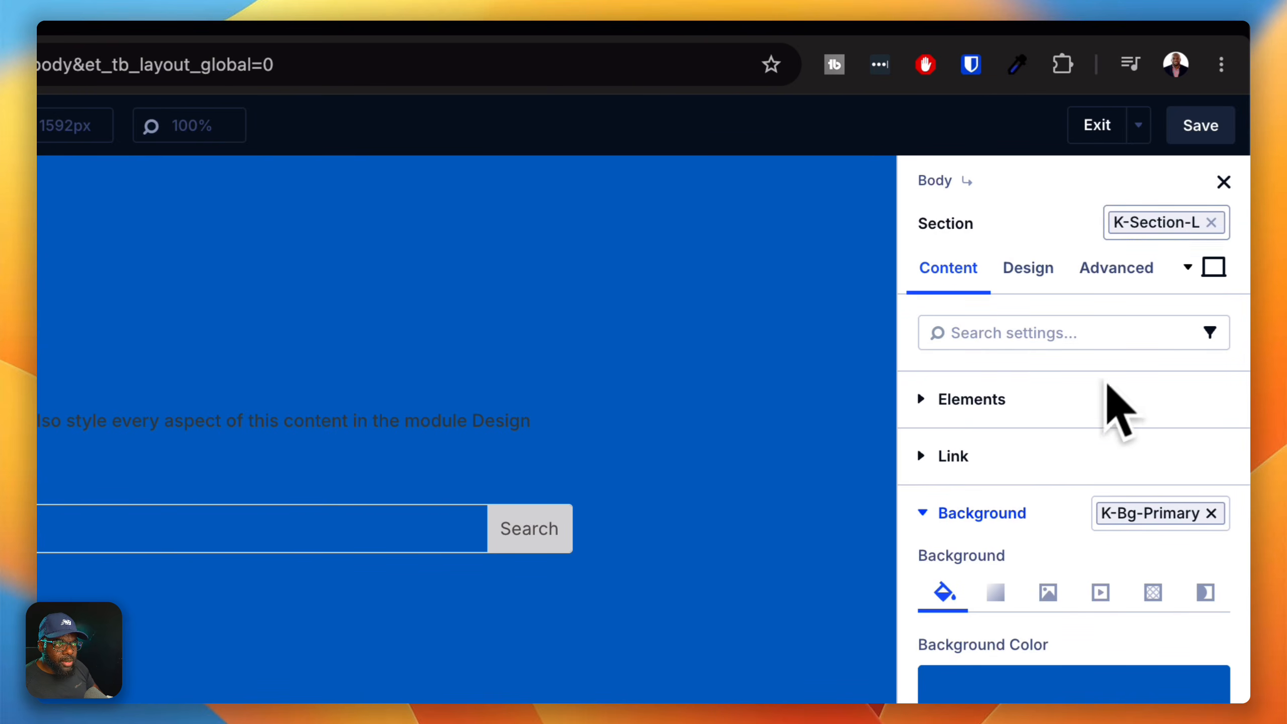
left_click(1212, 223)
left_click(1218, 223)
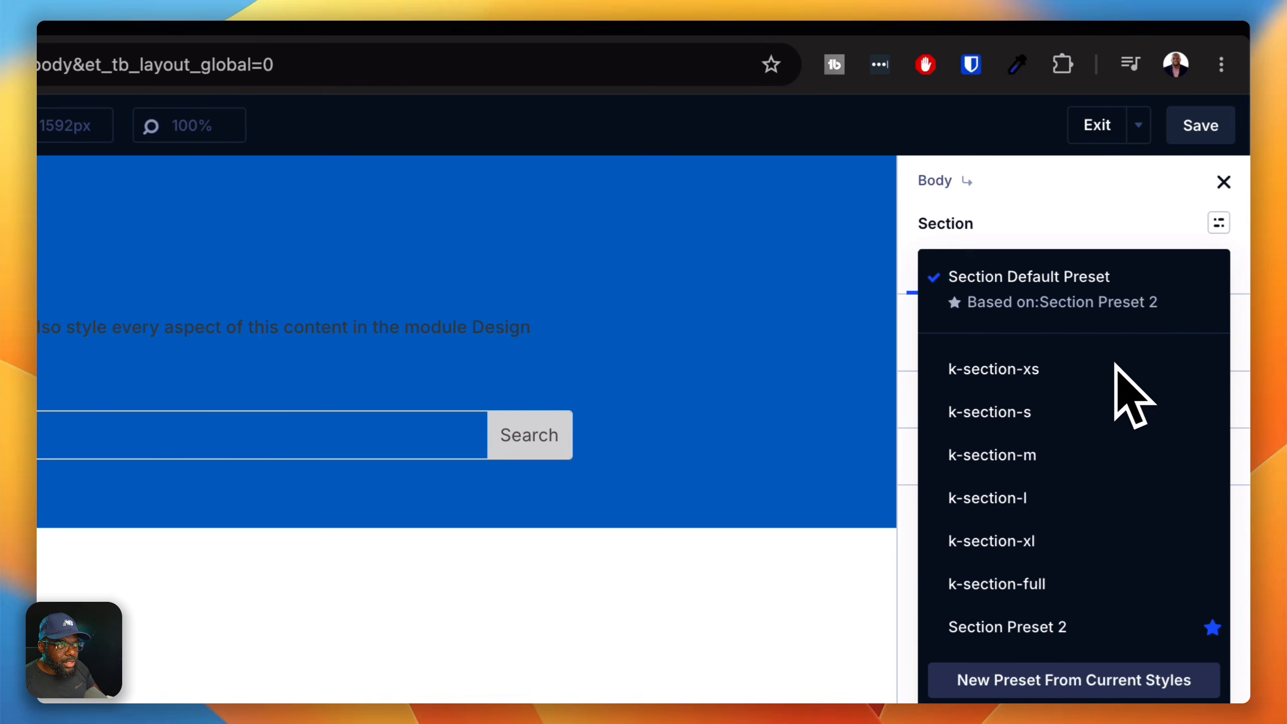
left_click(1070, 455)
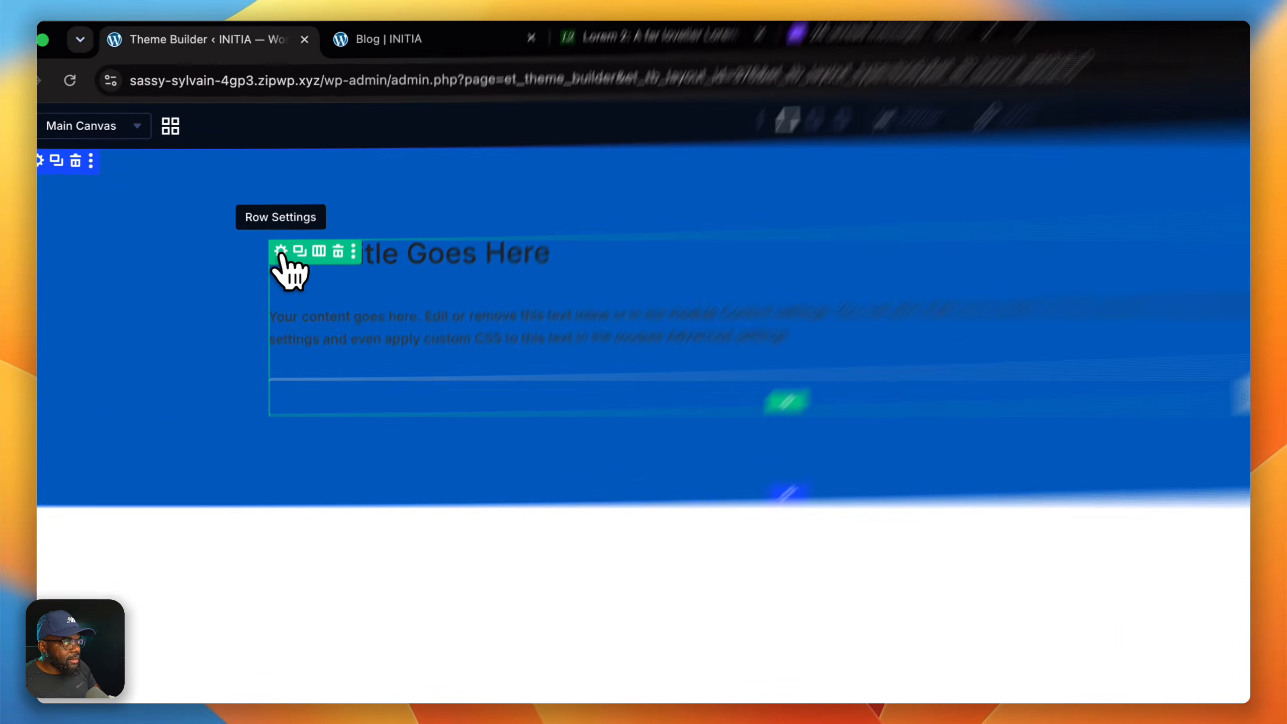
- Apply the k-text-width-wide preset to the row inside the blue section
left_click(237, 175)
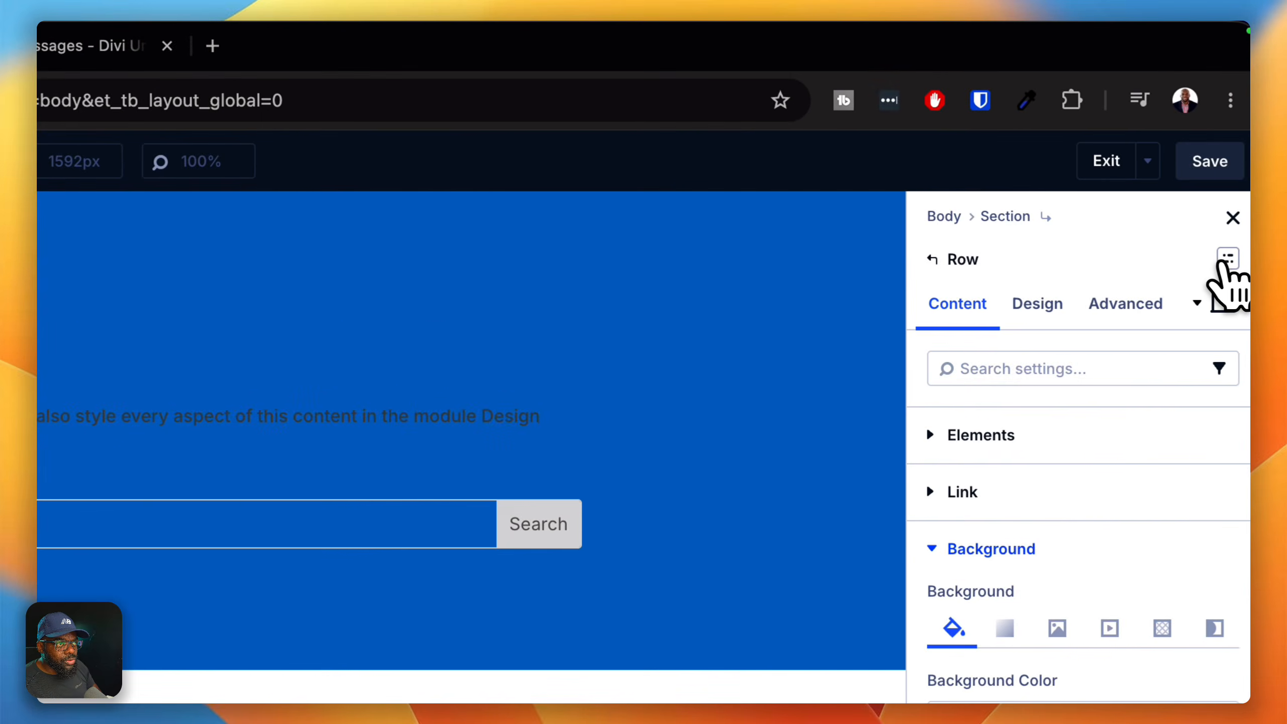
left_click(1225, 259)
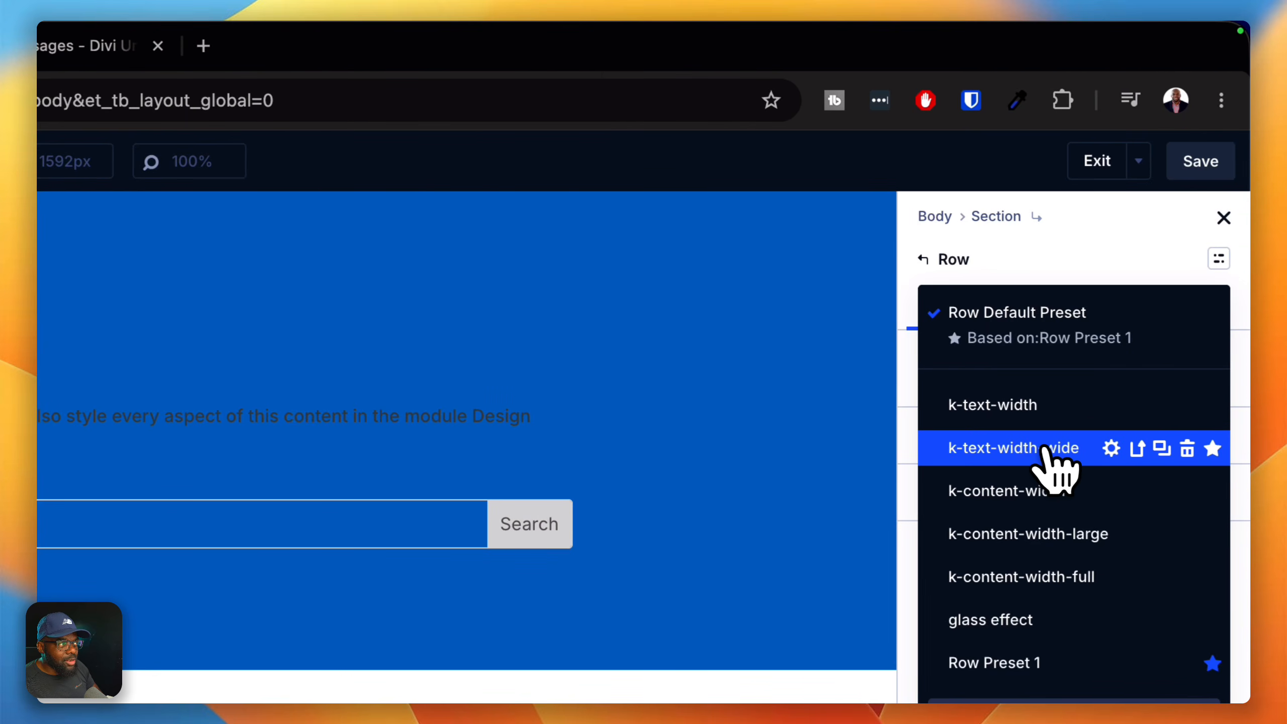
left_click(1038, 447)
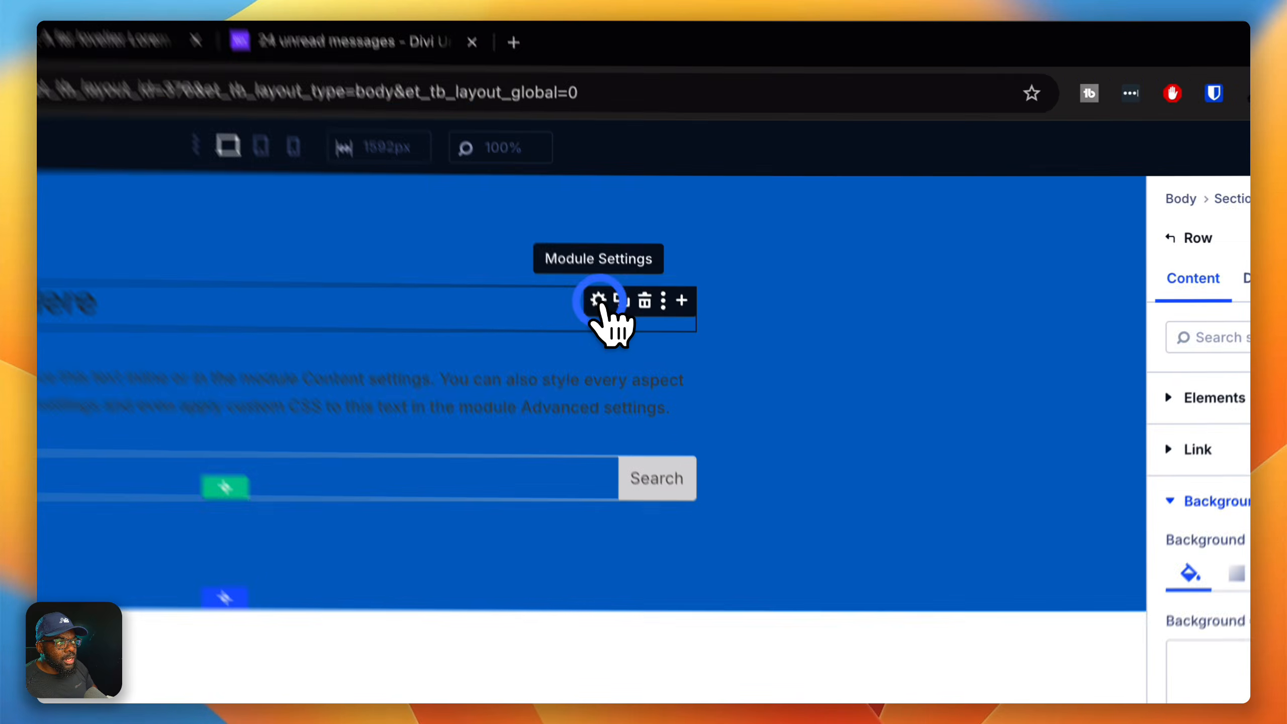
- Set the Heading module's text to the dynamic Post/Archive Title with "Blog" as the text after it
left_click(774, 175)
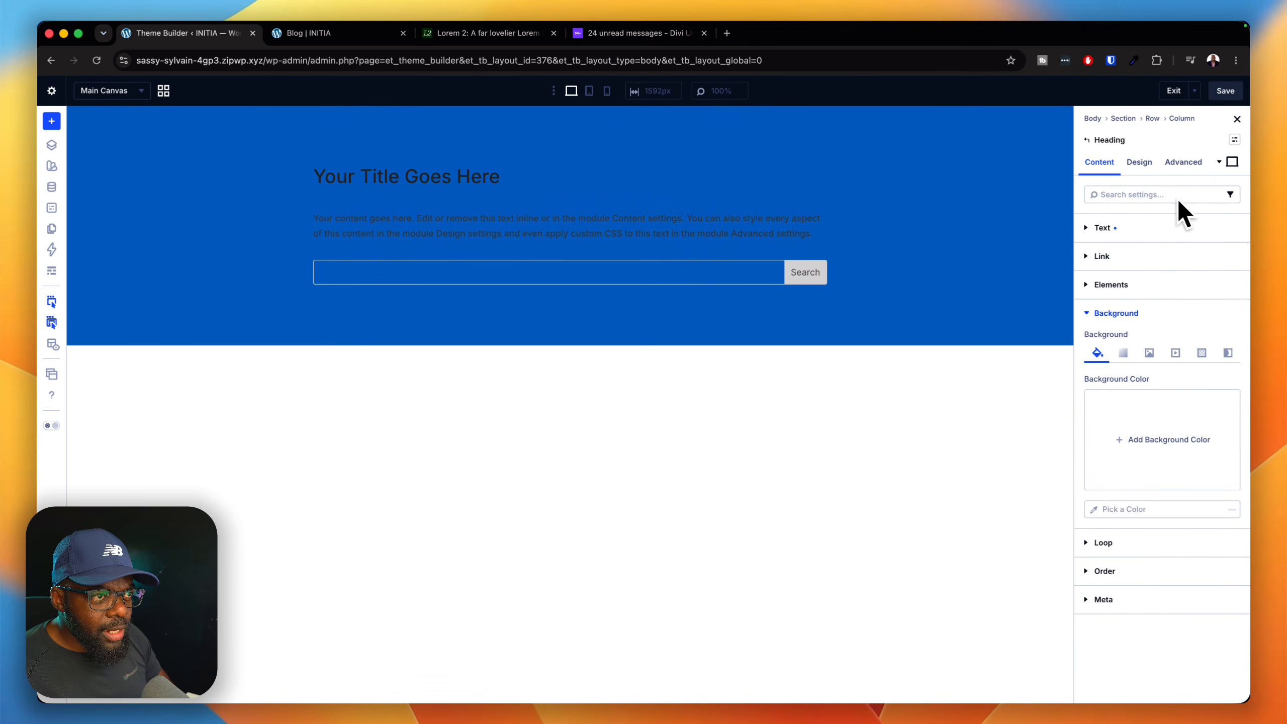
left_click(1143, 234)
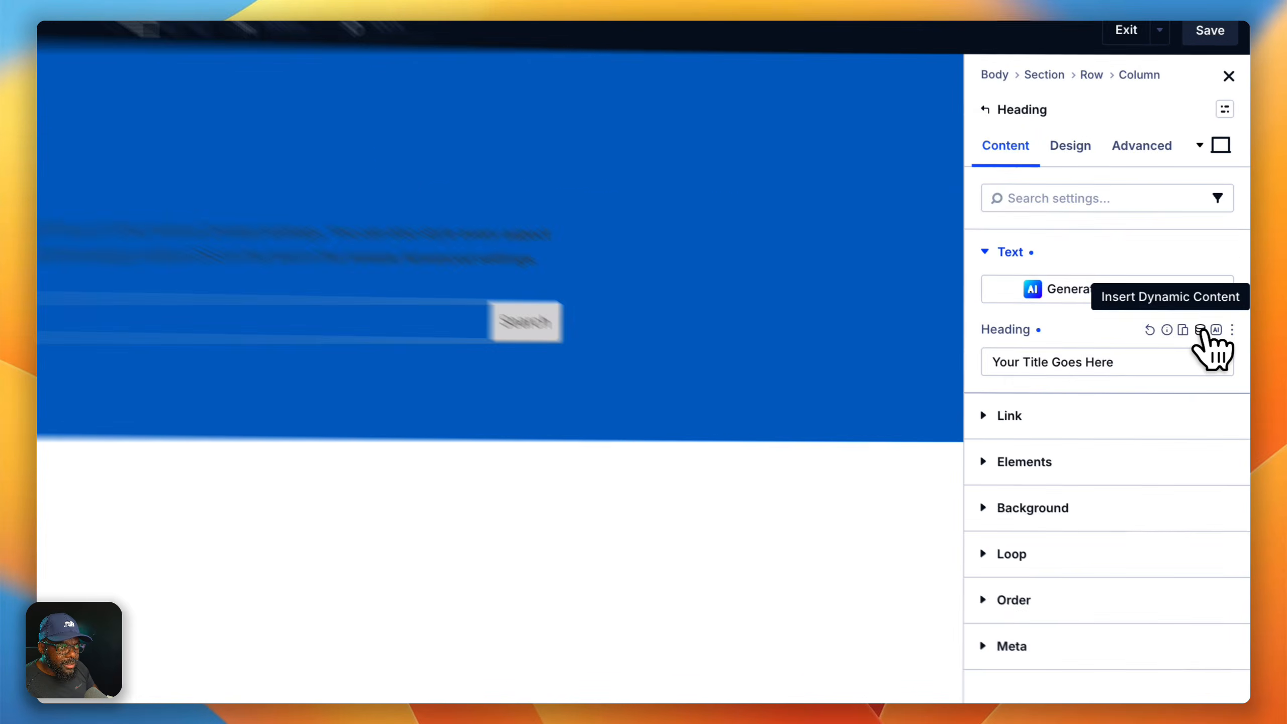
left_click(1220, 276)
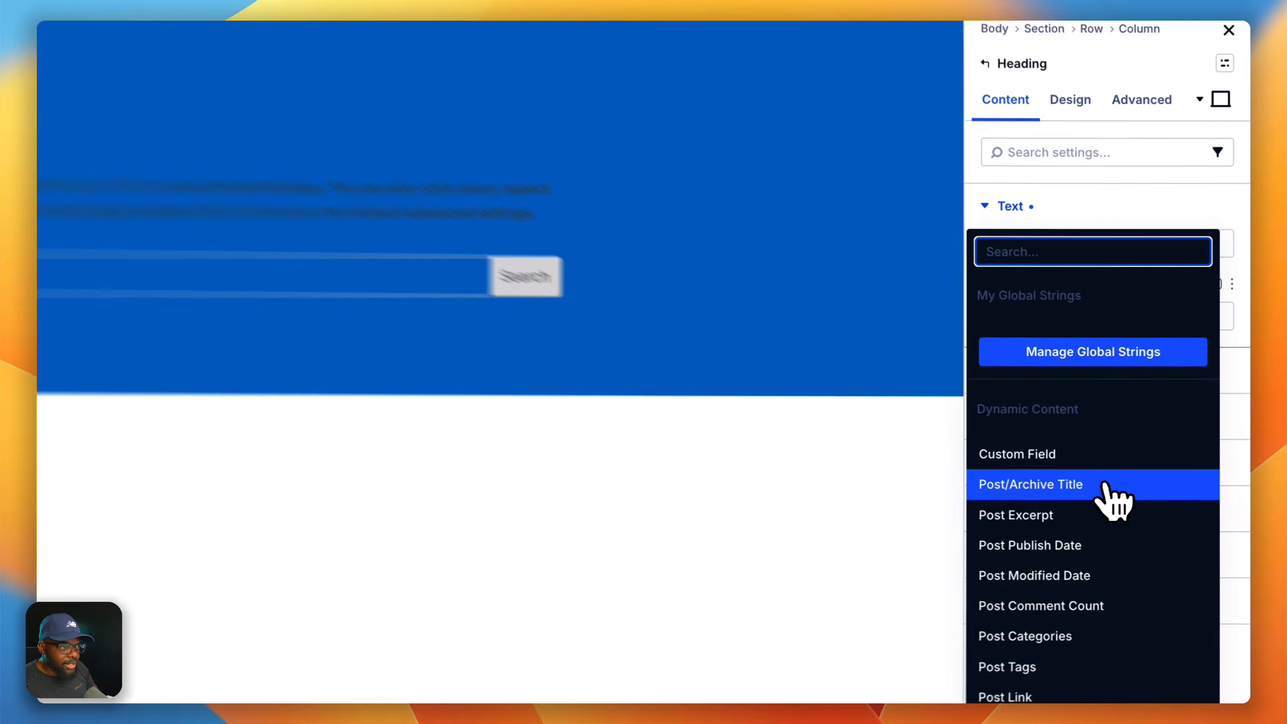
left_click(1176, 401)
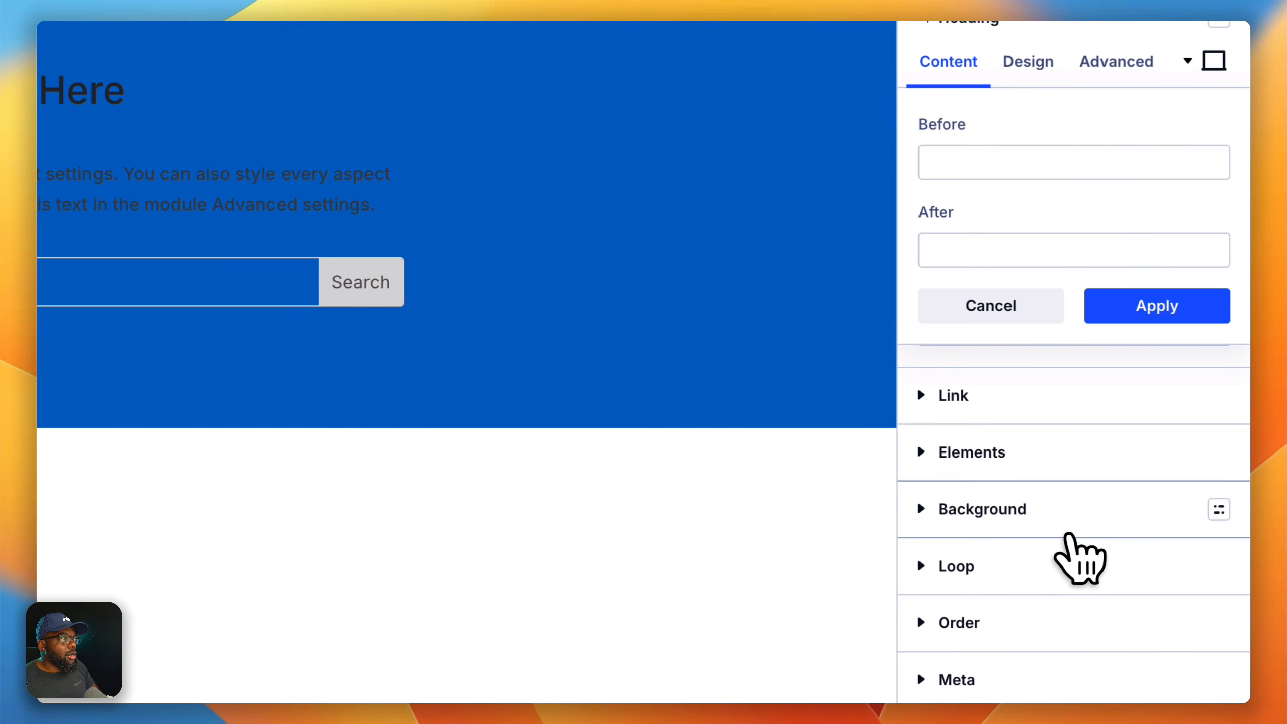
left_click(974, 168)
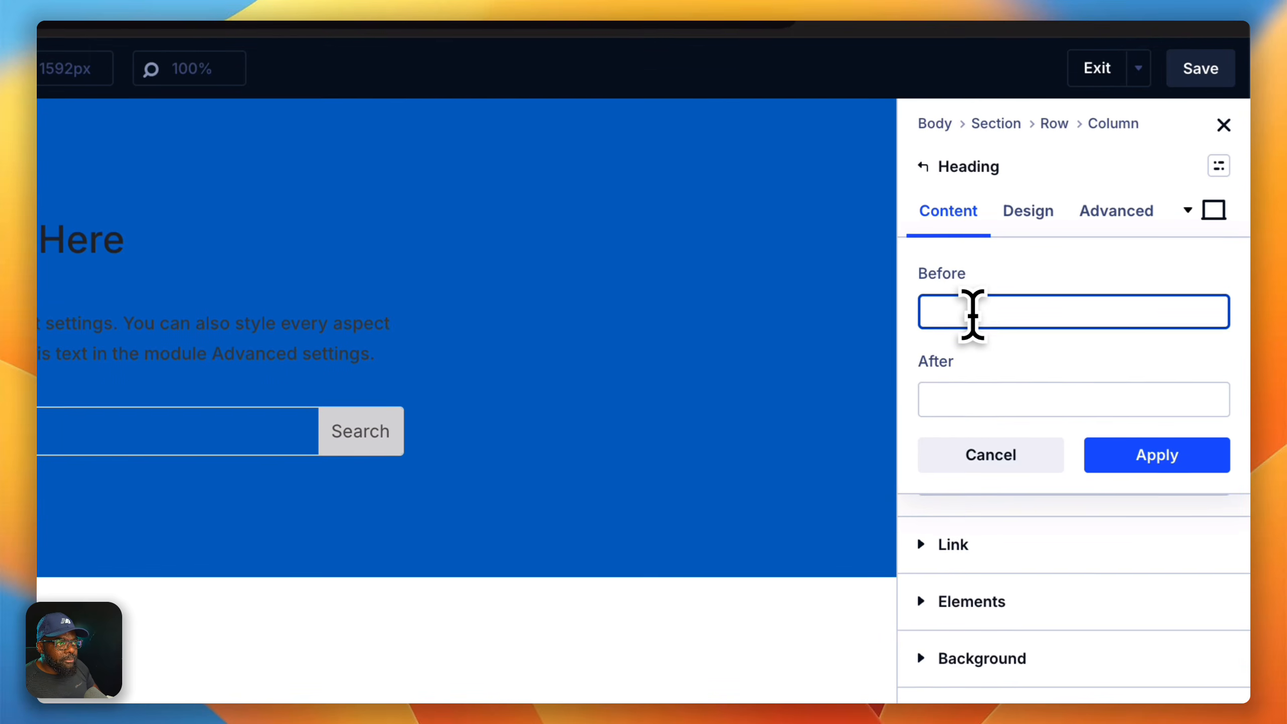
left_click(960, 380)
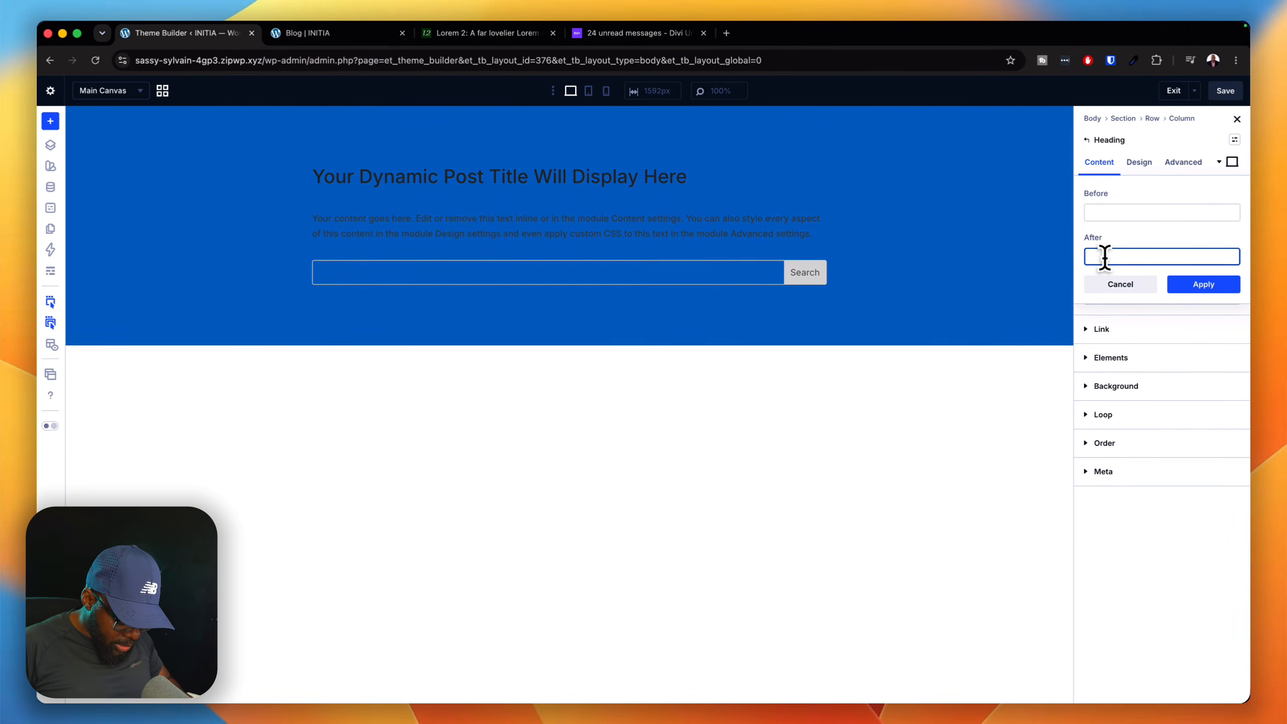
type("Blog")
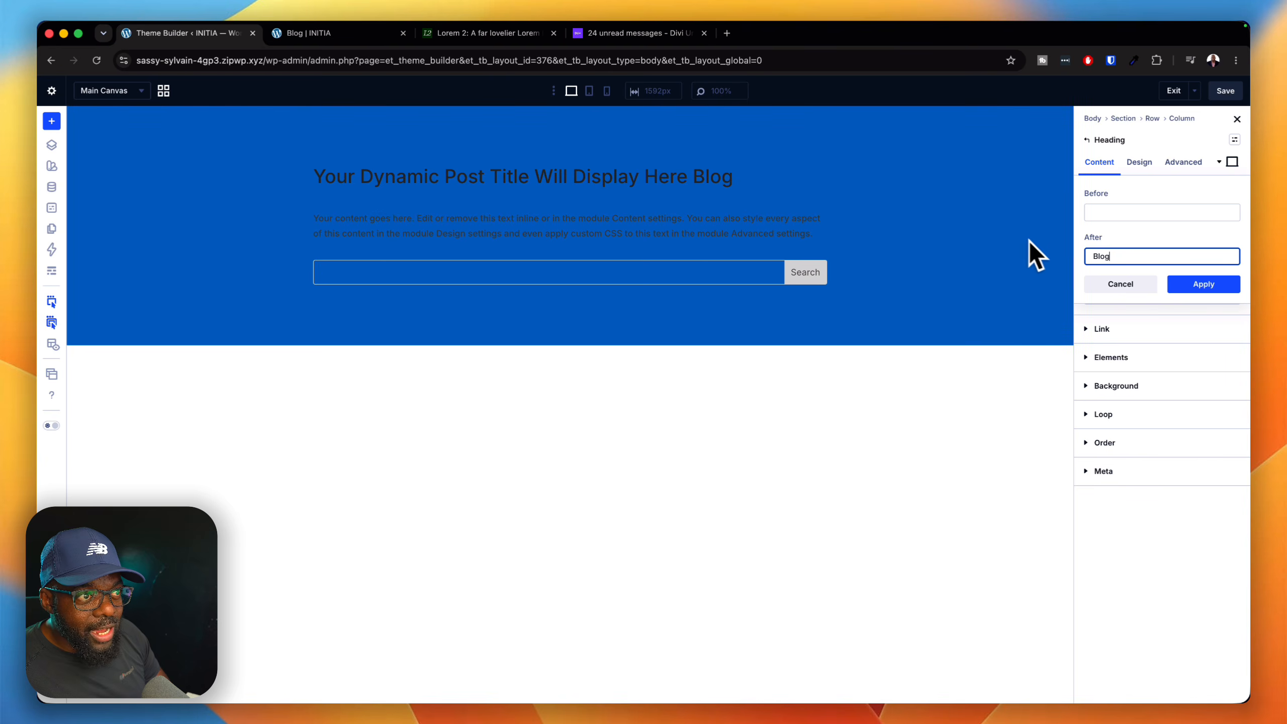
left_click(1232, 290)
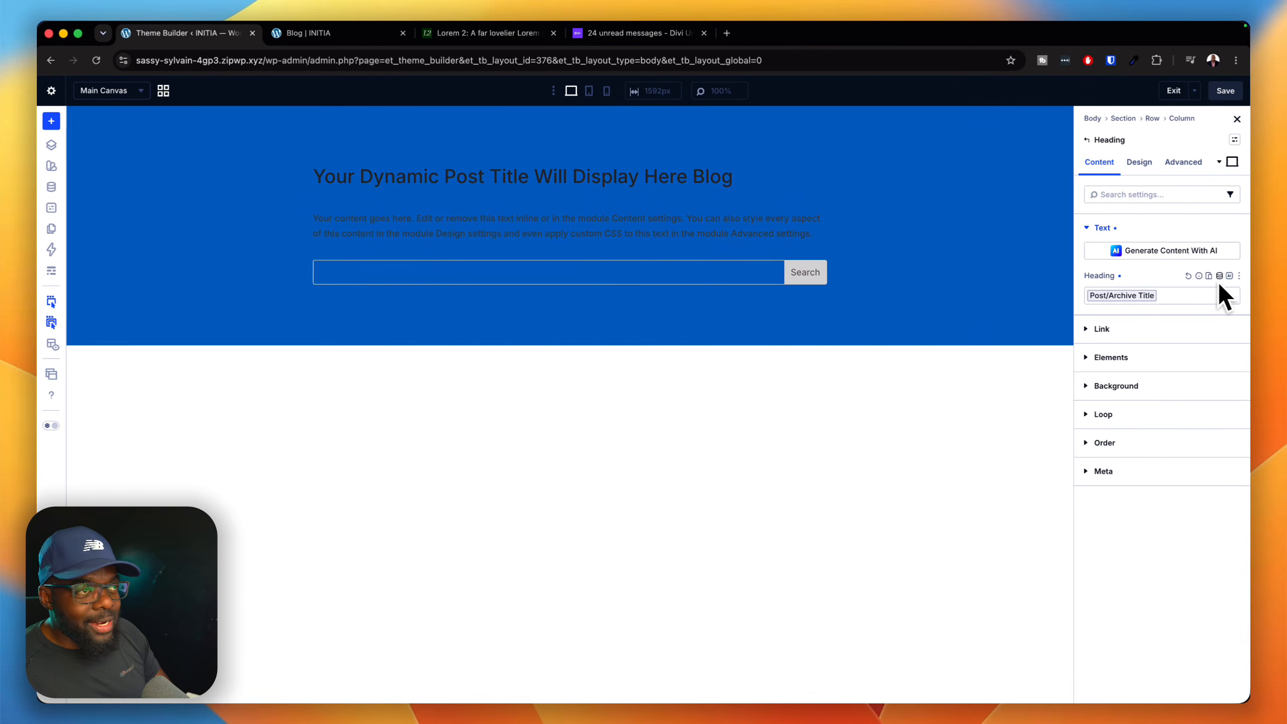
- Assign the k-h2 preset to the Heading module's heading text
left_click(1145, 163)
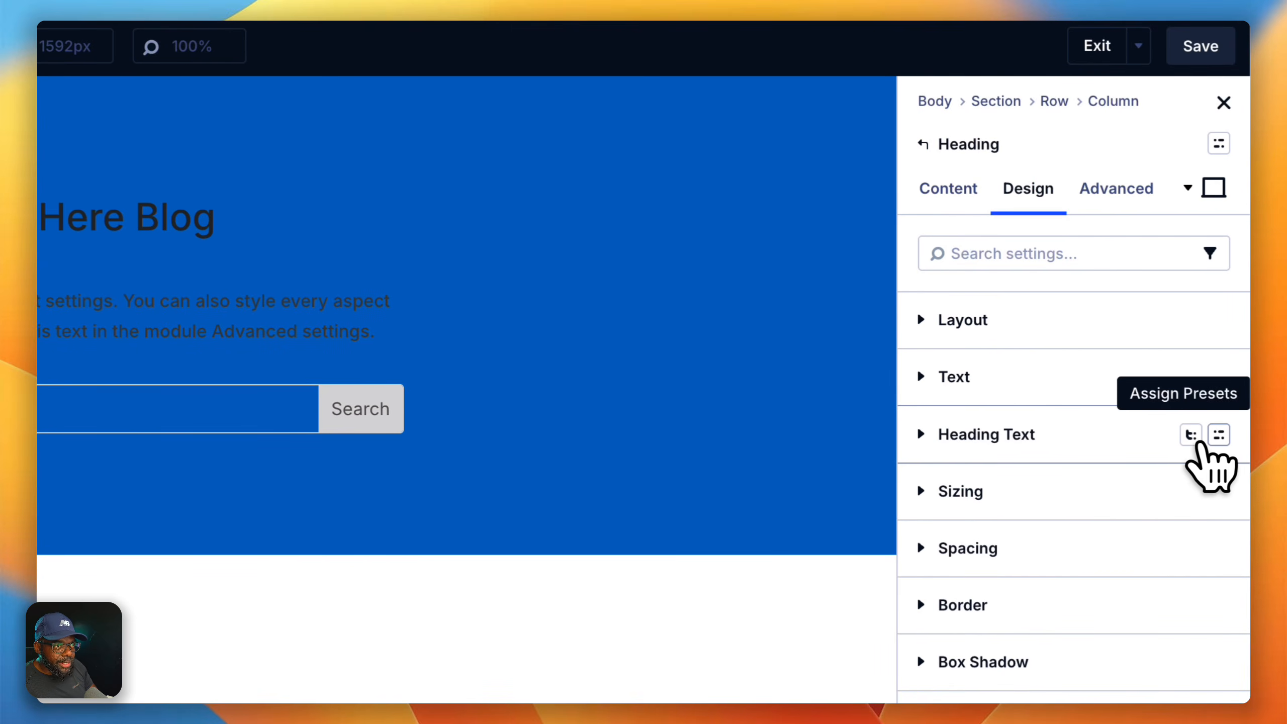
left_click(1220, 435)
scroll(1057, 502, "down", 5)
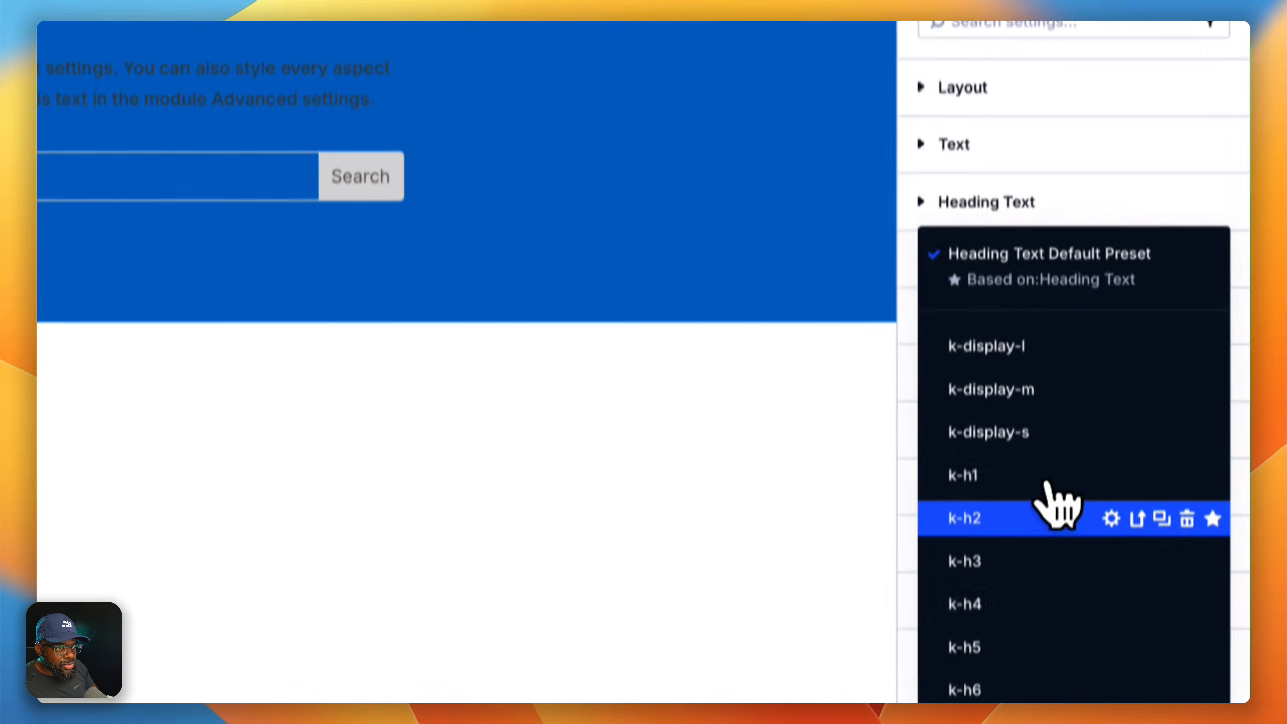
left_click(1028, 474)
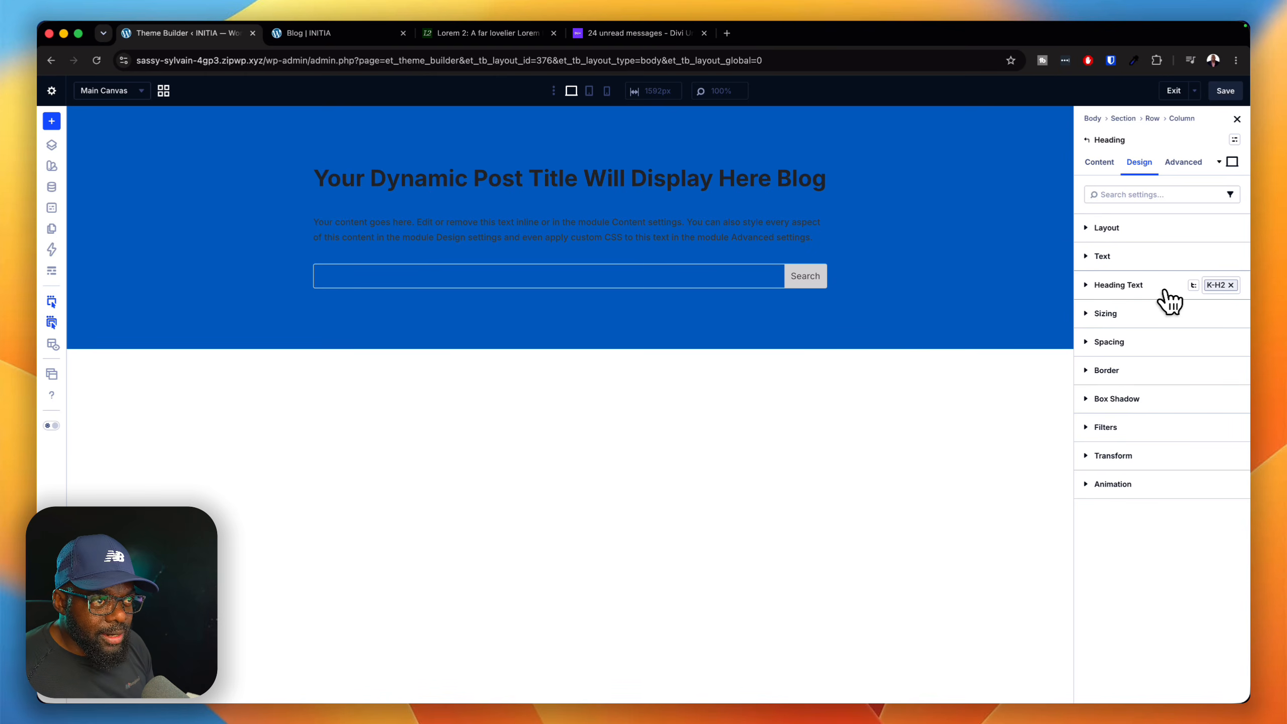
- Set the heading's text color to the global color Color-Neutral-100
left_click(1138, 287)
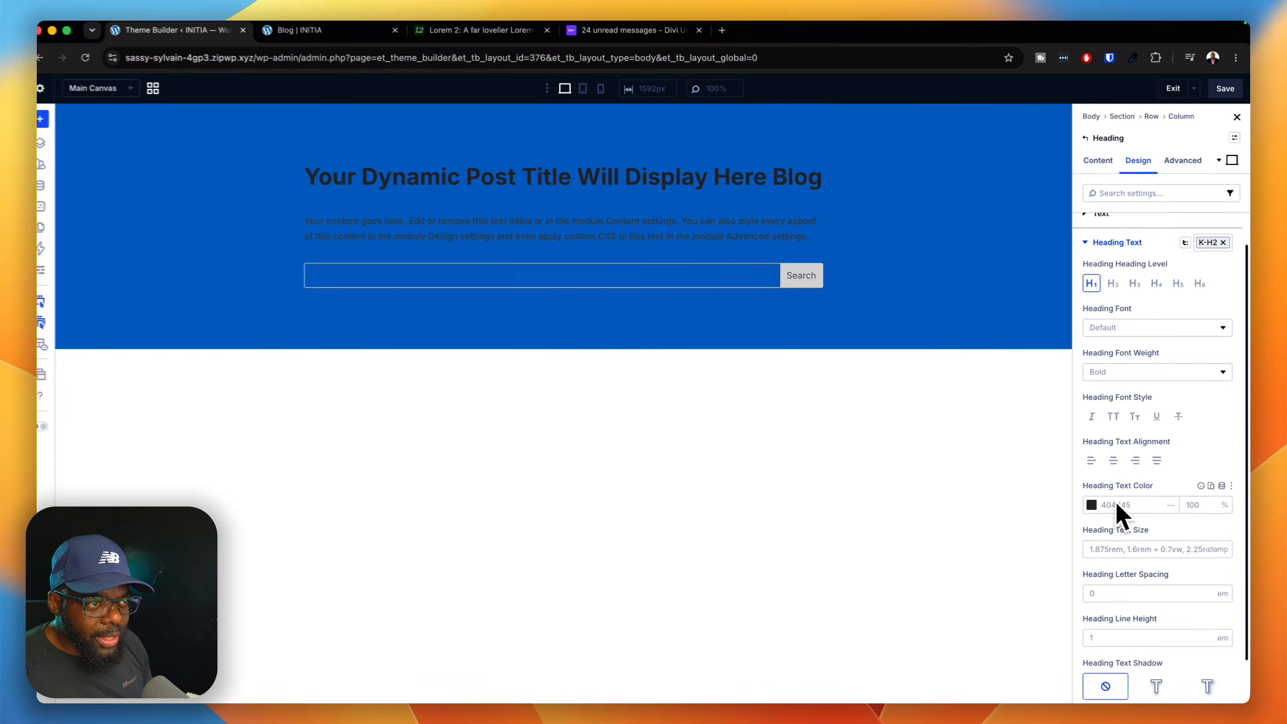
left_click(1223, 485)
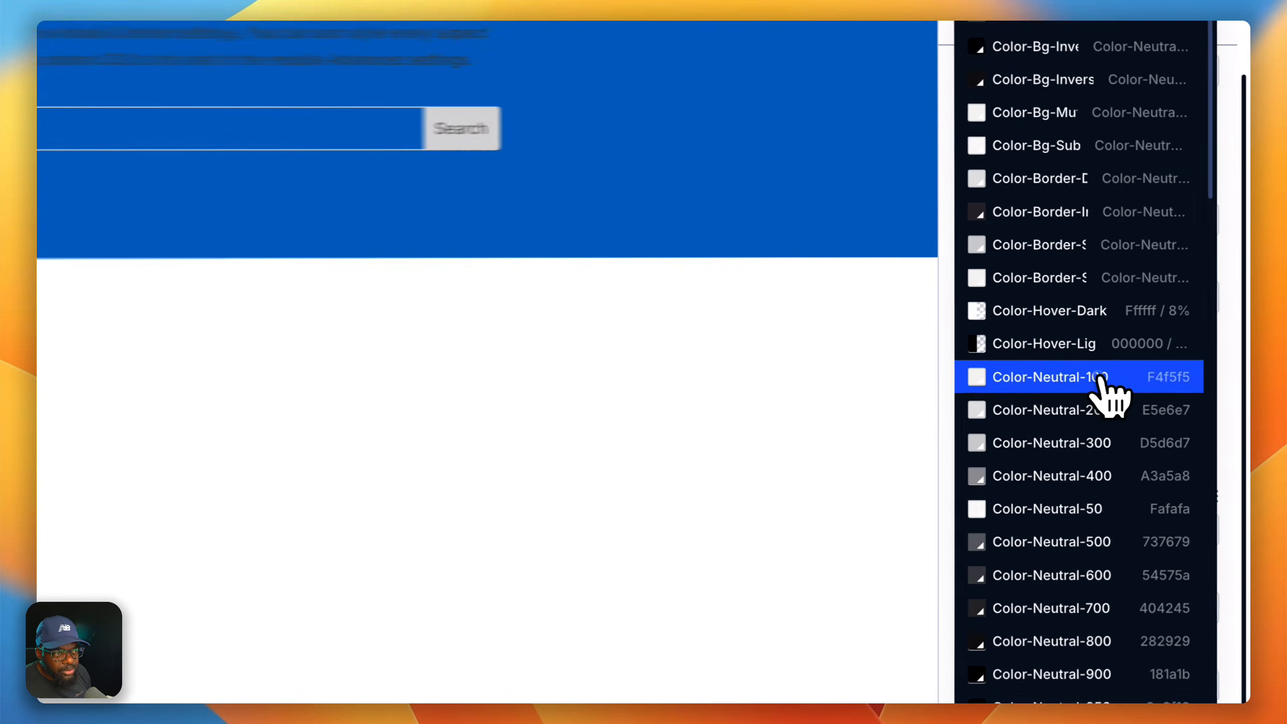
left_click(1166, 417)
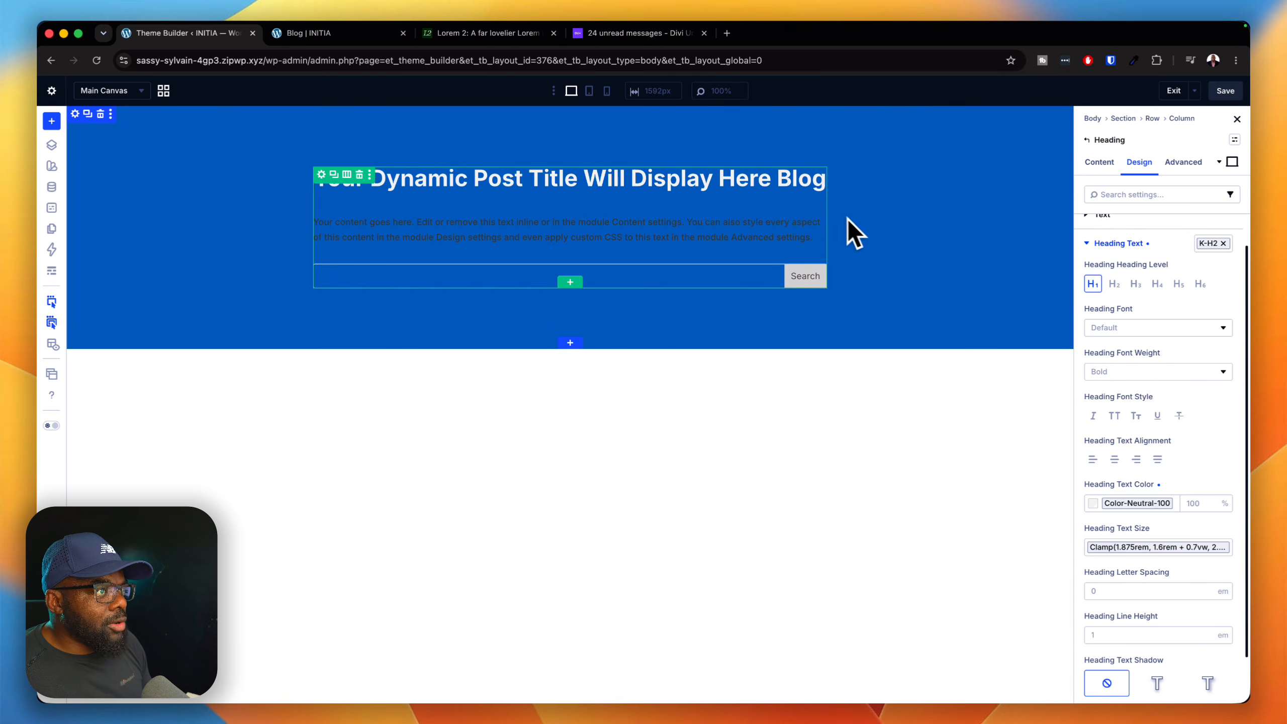
- Assign the k-text-body preset to the Text module's text
left_click(773, 222)
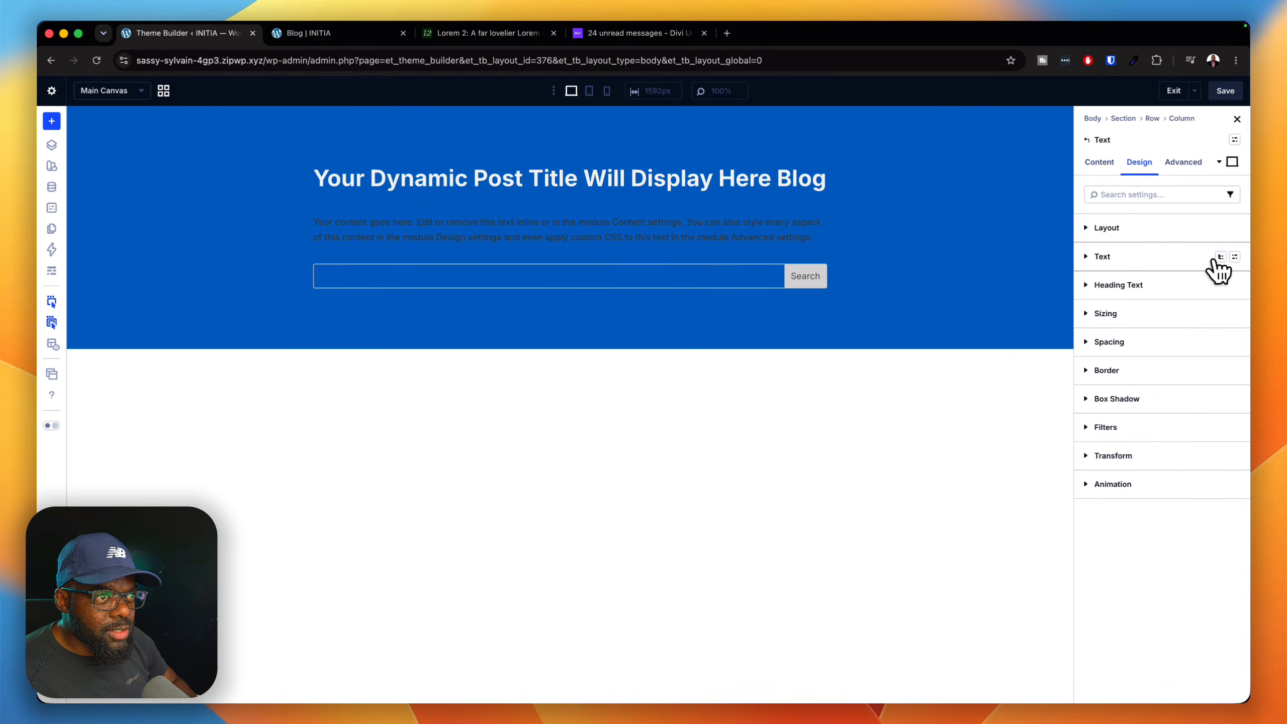
left_click(1235, 257)
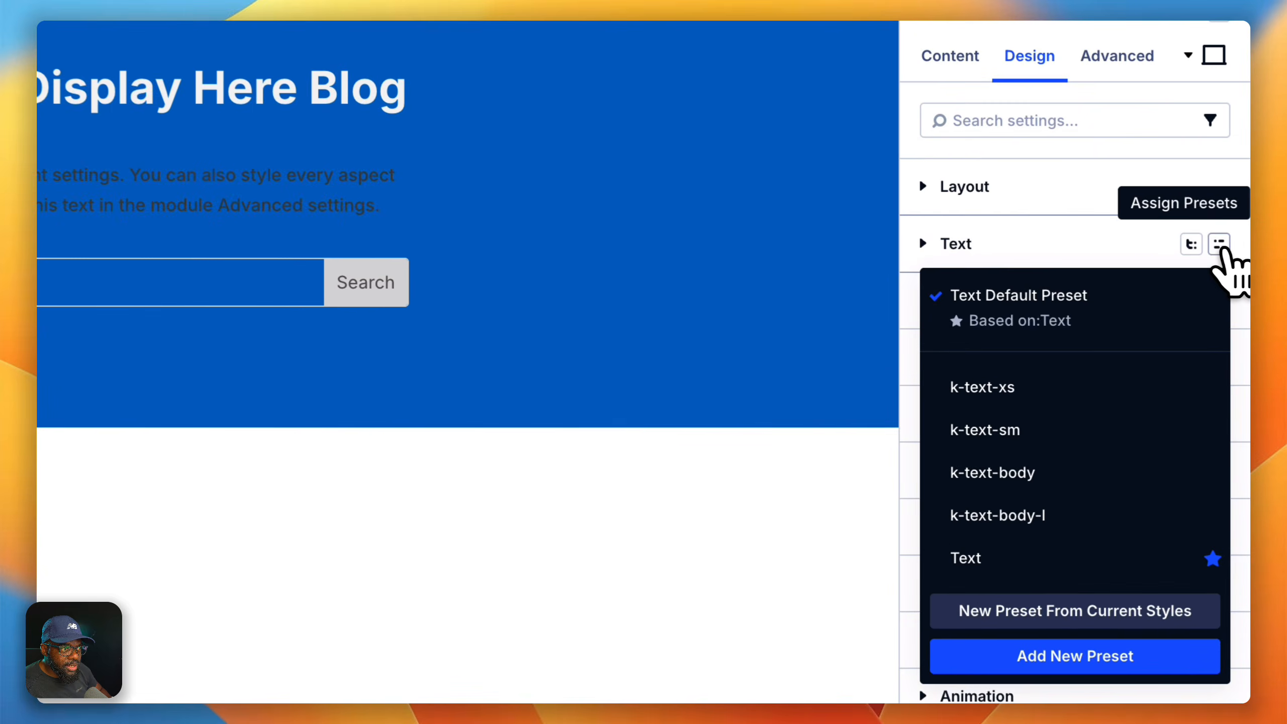
left_click(1053, 480)
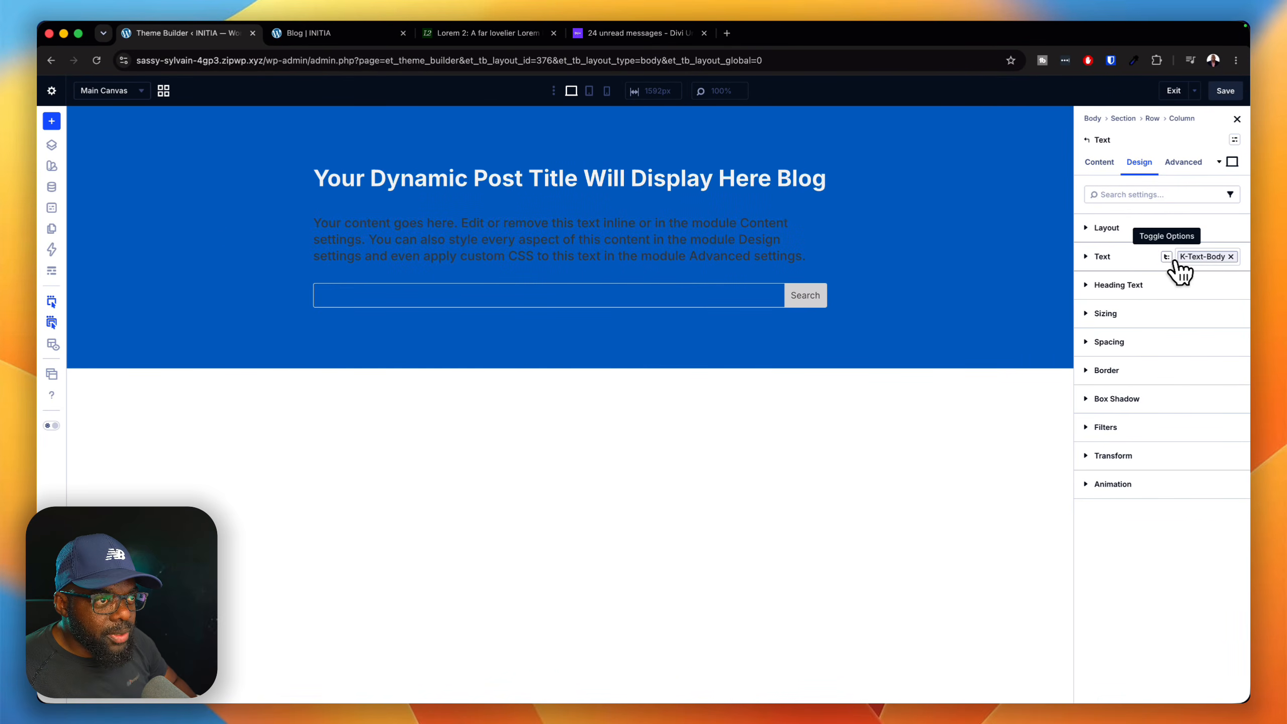
- Find the global color Color-Neutral-100 by searching for 100 and apply it as the Text module's text color
left_click(1165, 260)
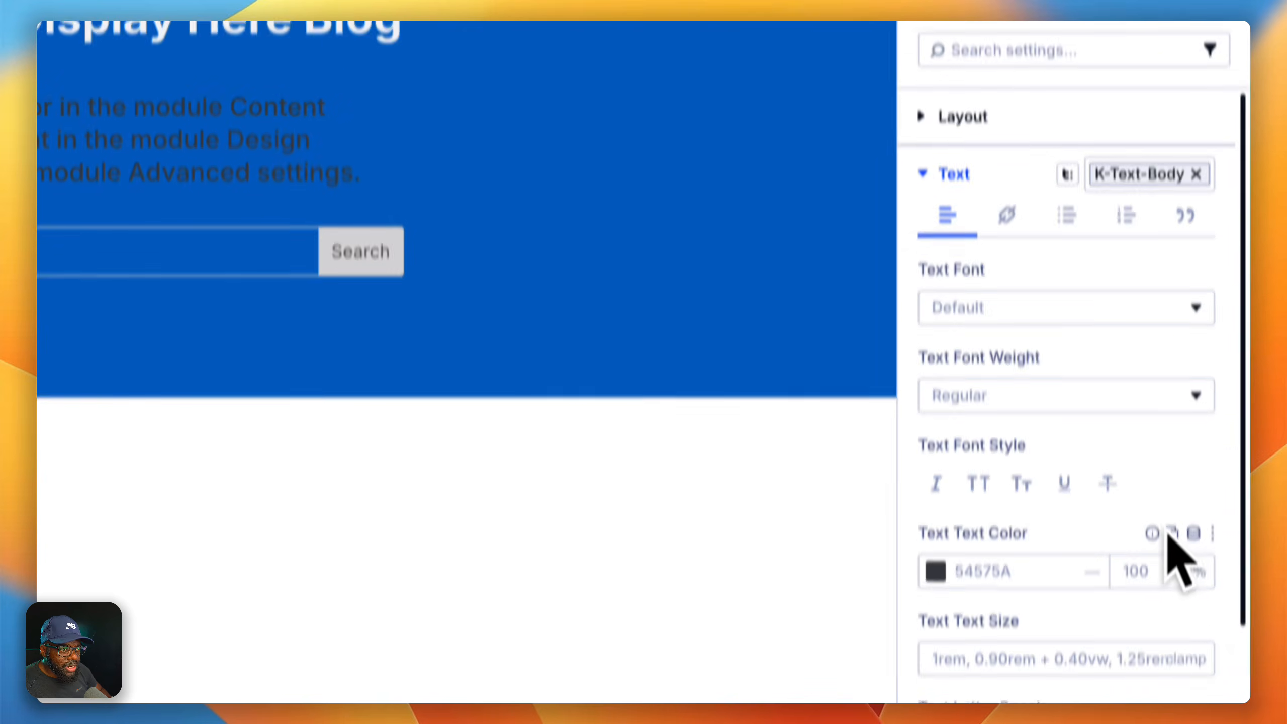
left_click(1194, 533)
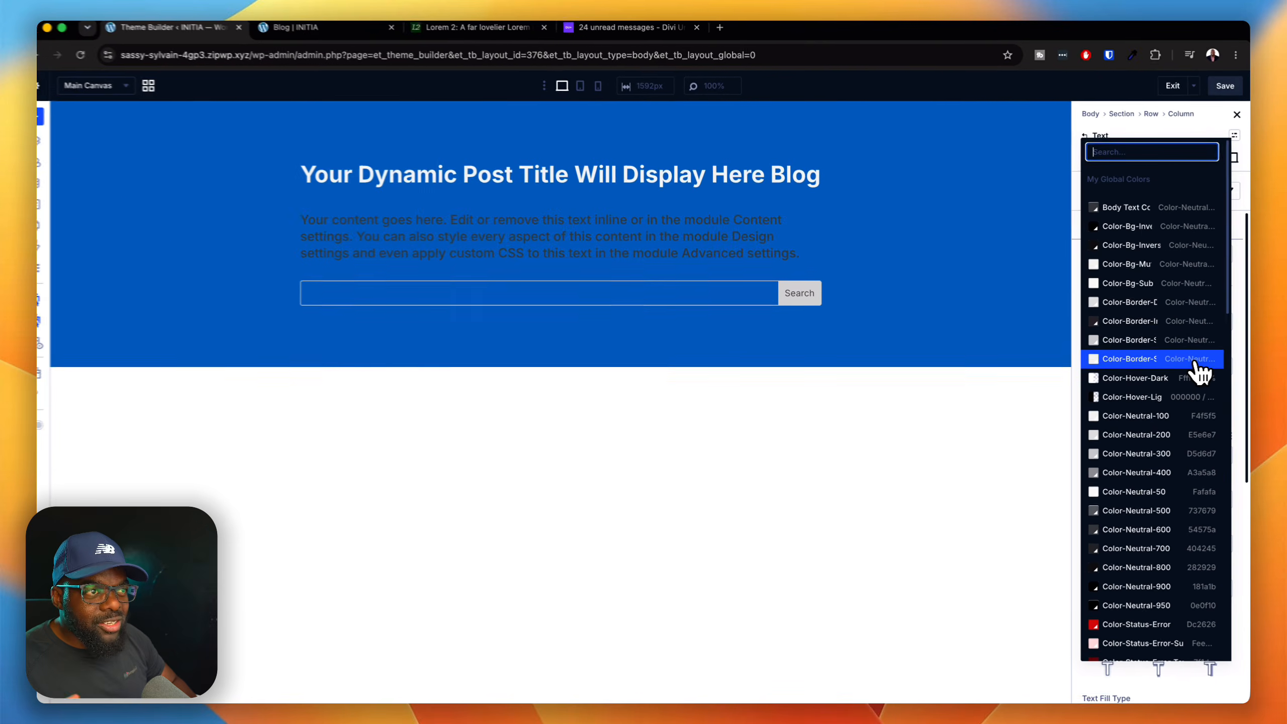
scroll(1200, 373, "down", 5)
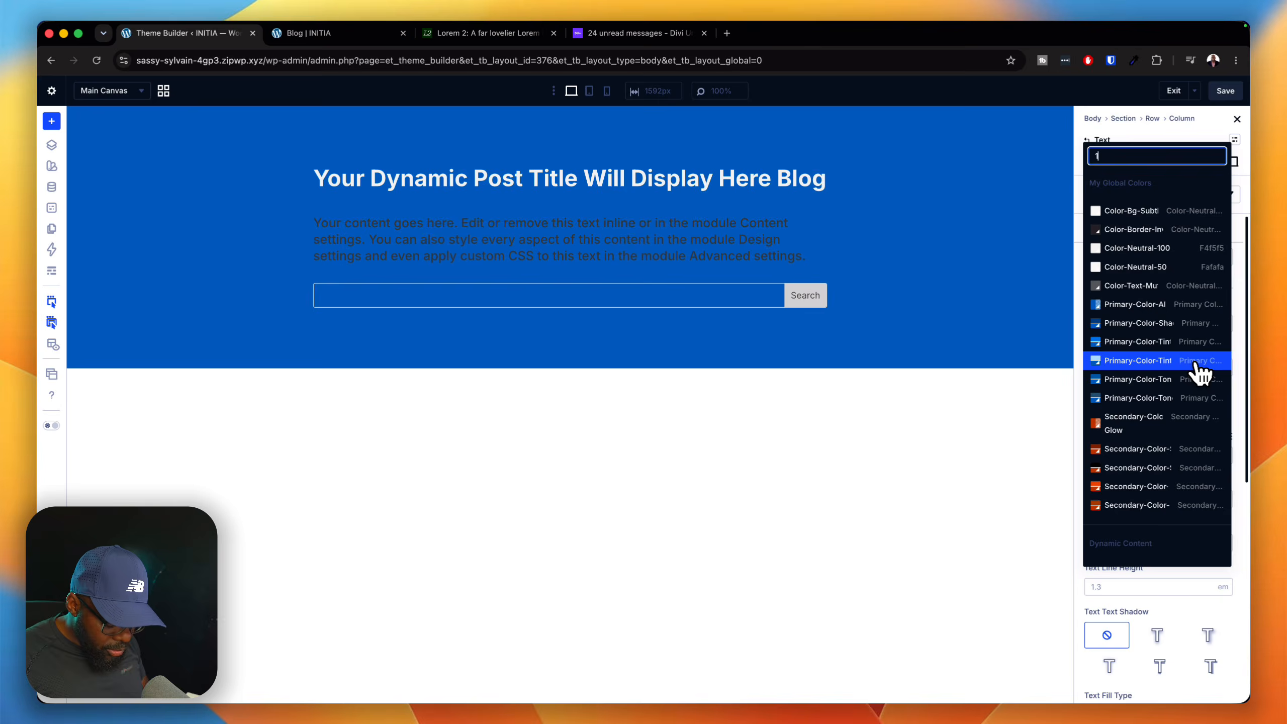
type("100")
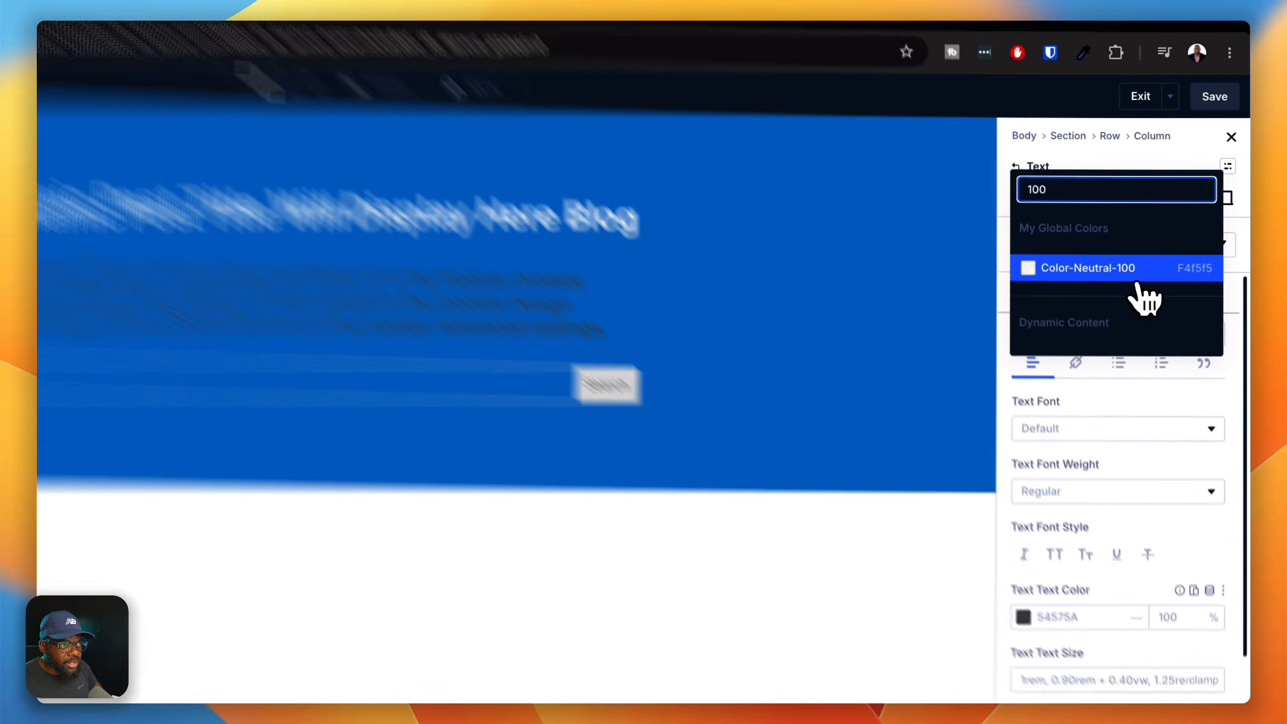
left_click(1191, 210)
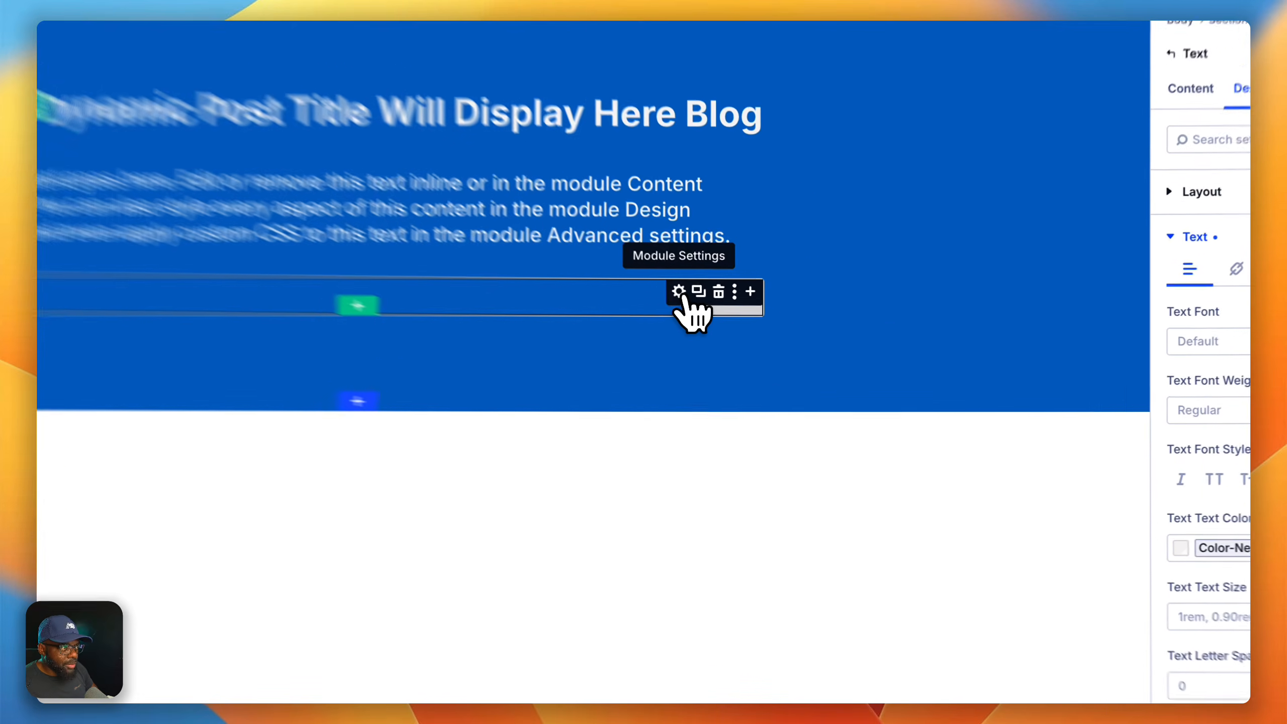
- Apply the k-search preset to the Search module
left_click(772, 292)
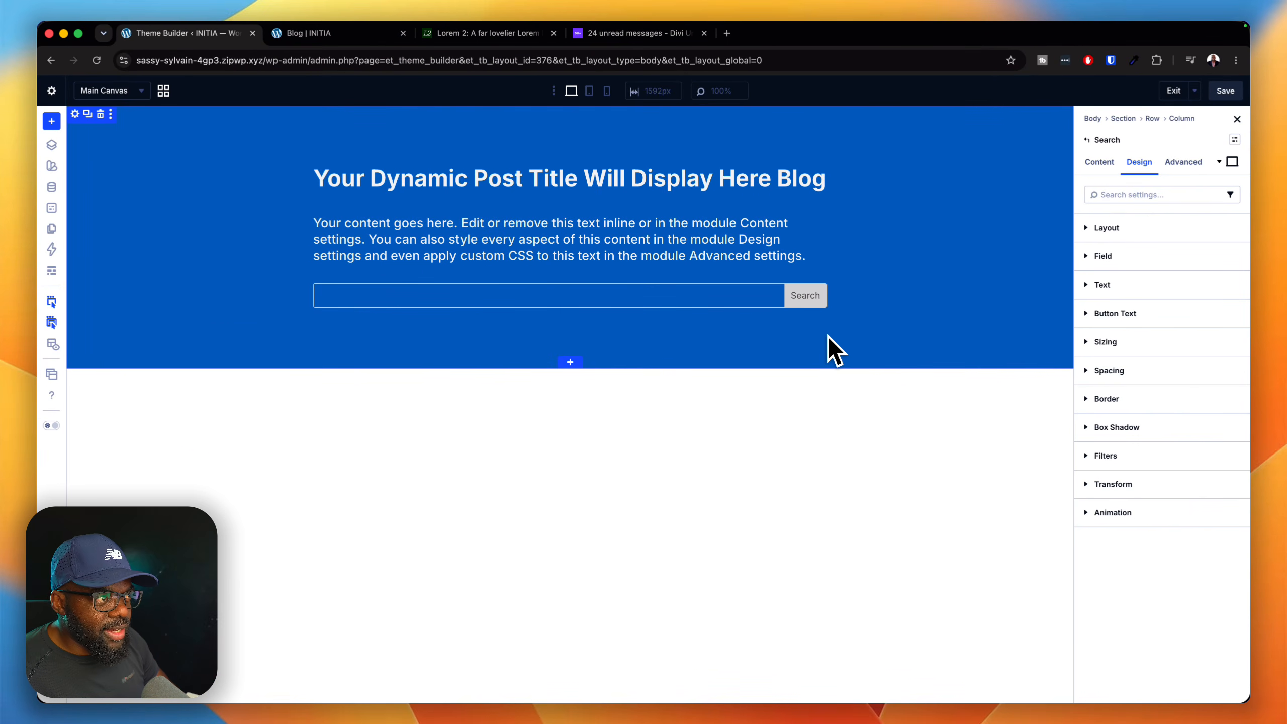
left_click(1232, 164)
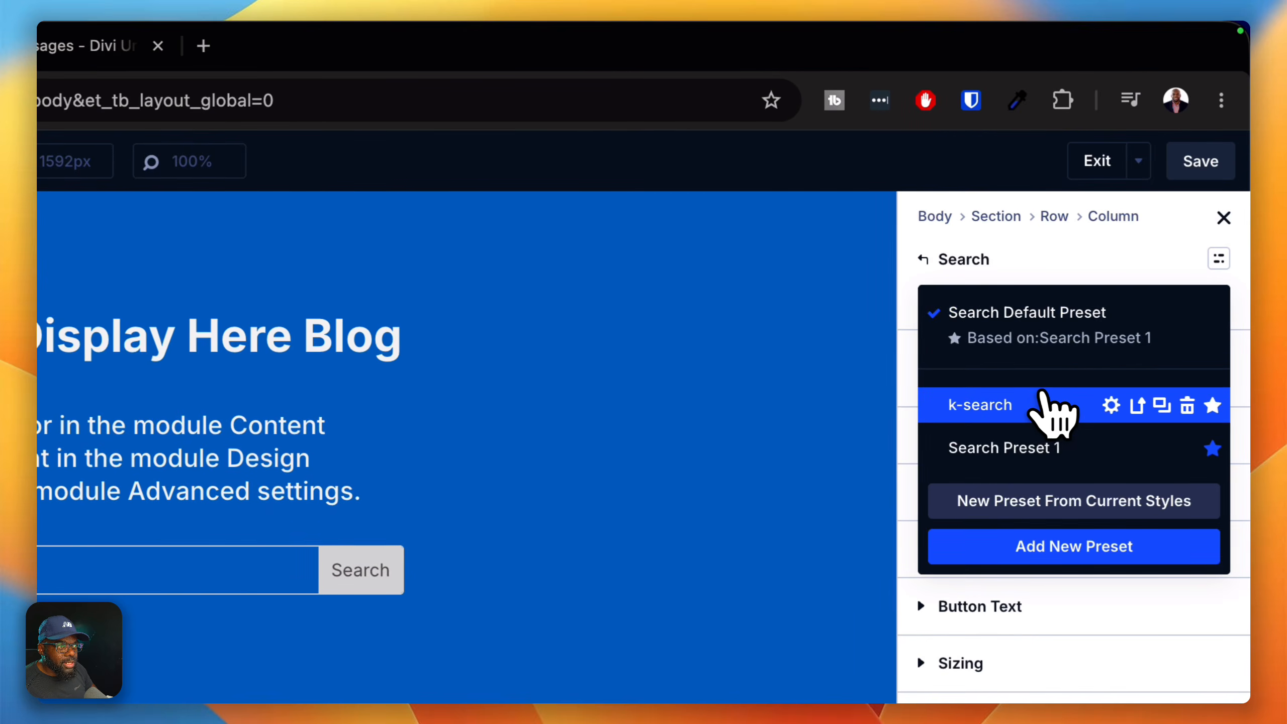
left_click(1050, 406)
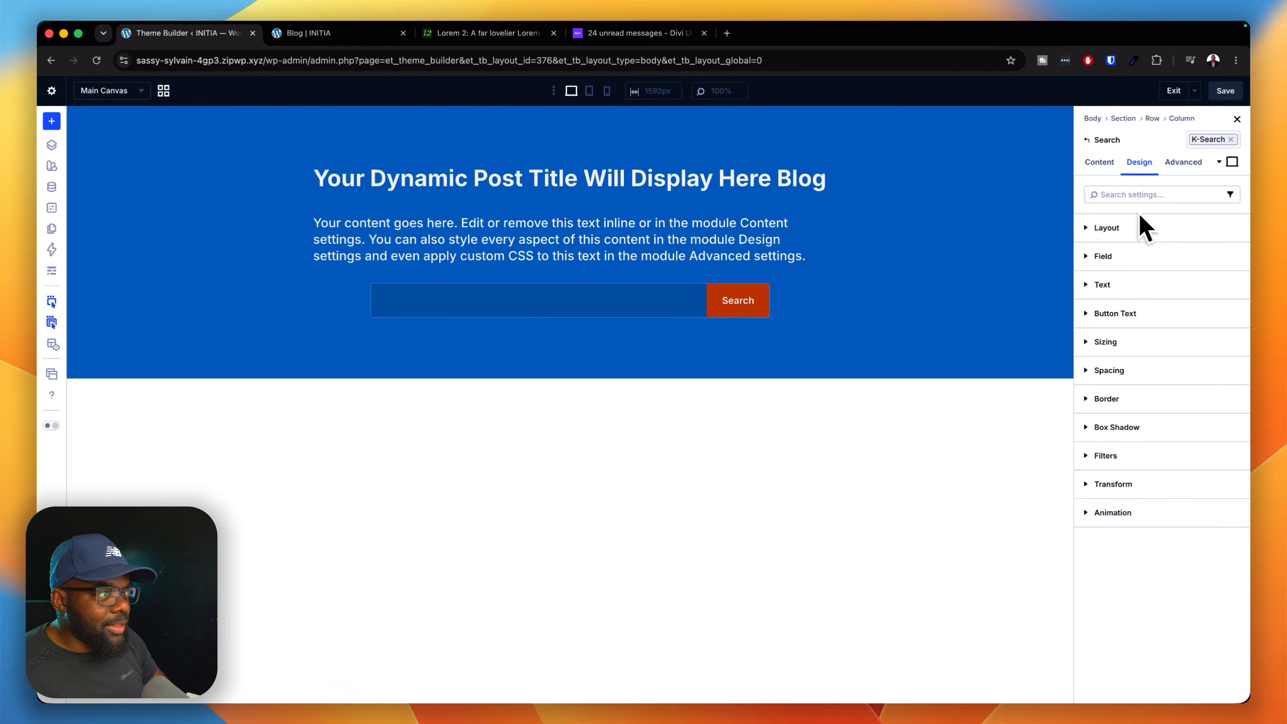
- Center the text alignment of the Text module below the heading
left_click(775, 224)
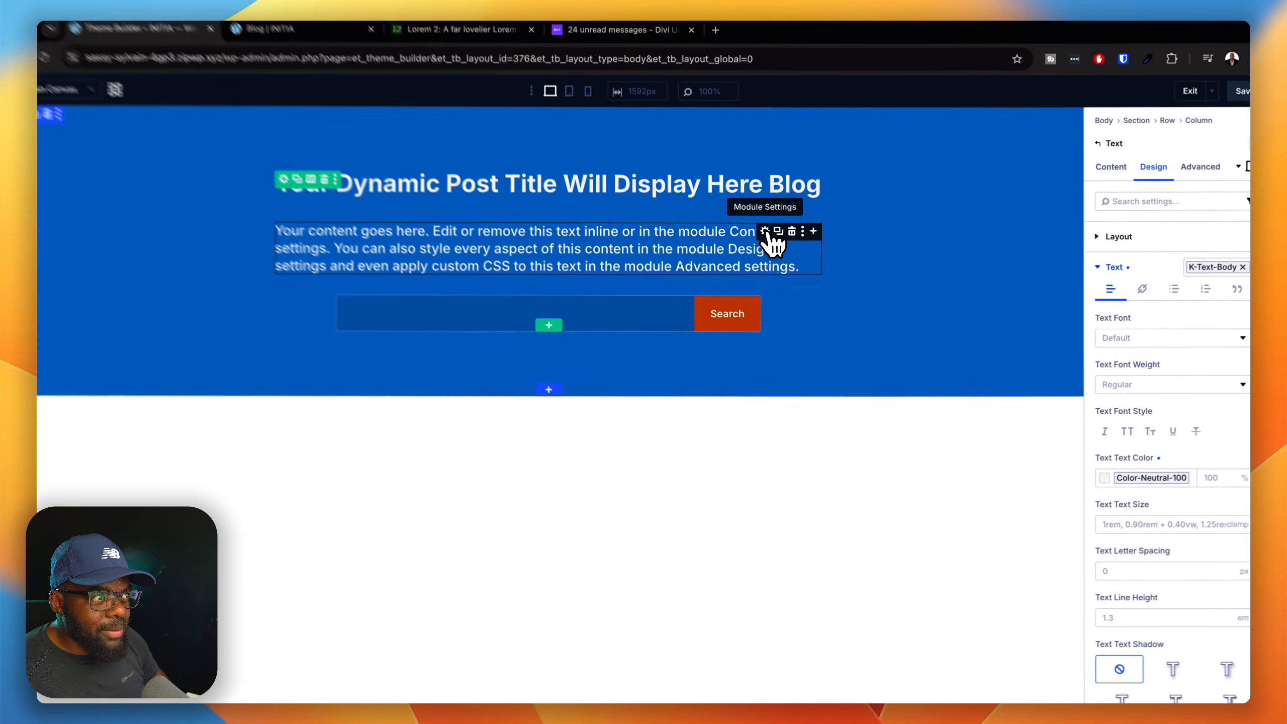
scroll(1155, 481, "down", 2)
scroll(1170, 499, "down", 4)
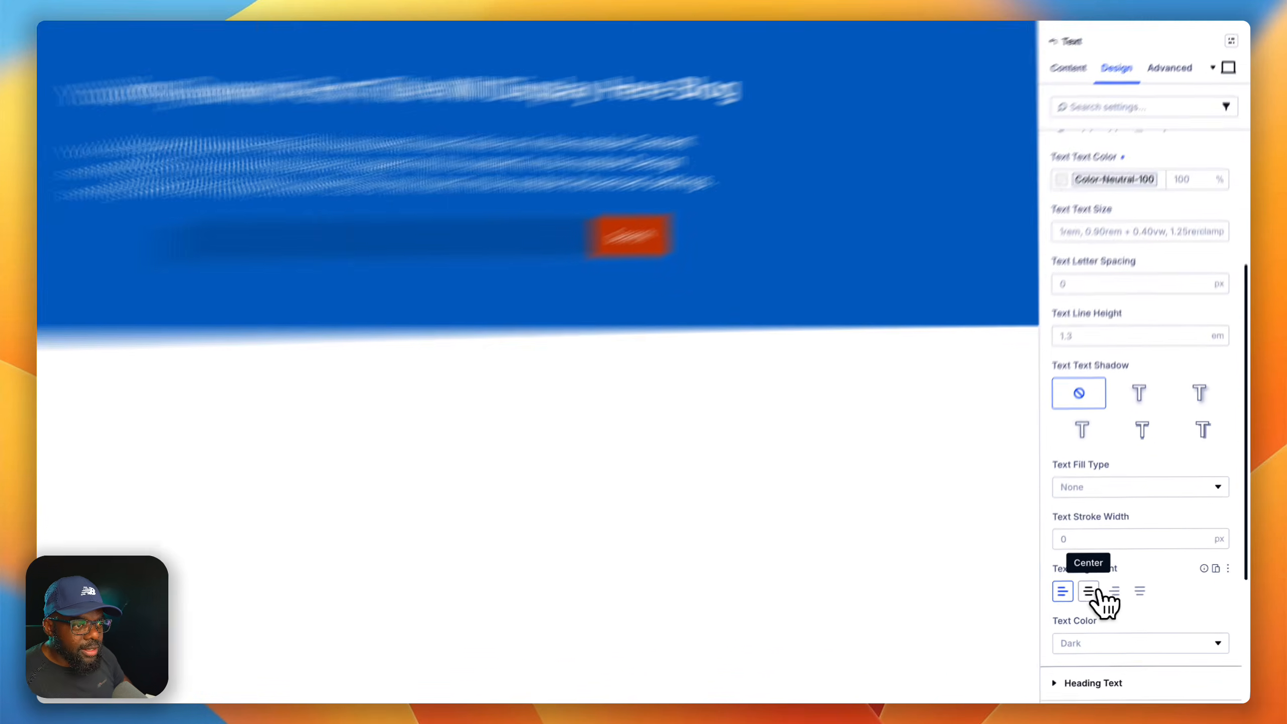
left_click(1094, 592)
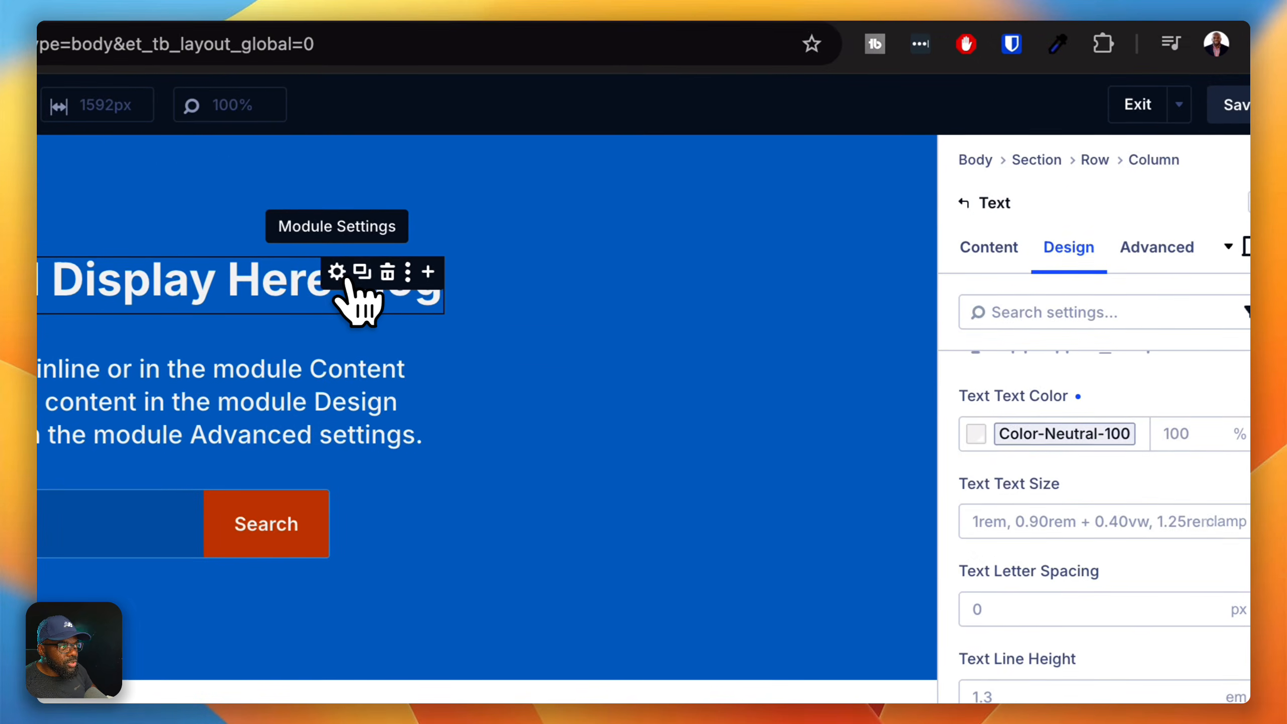
- Center the heading's text alignment and save the body layout
left_click(332, 223)
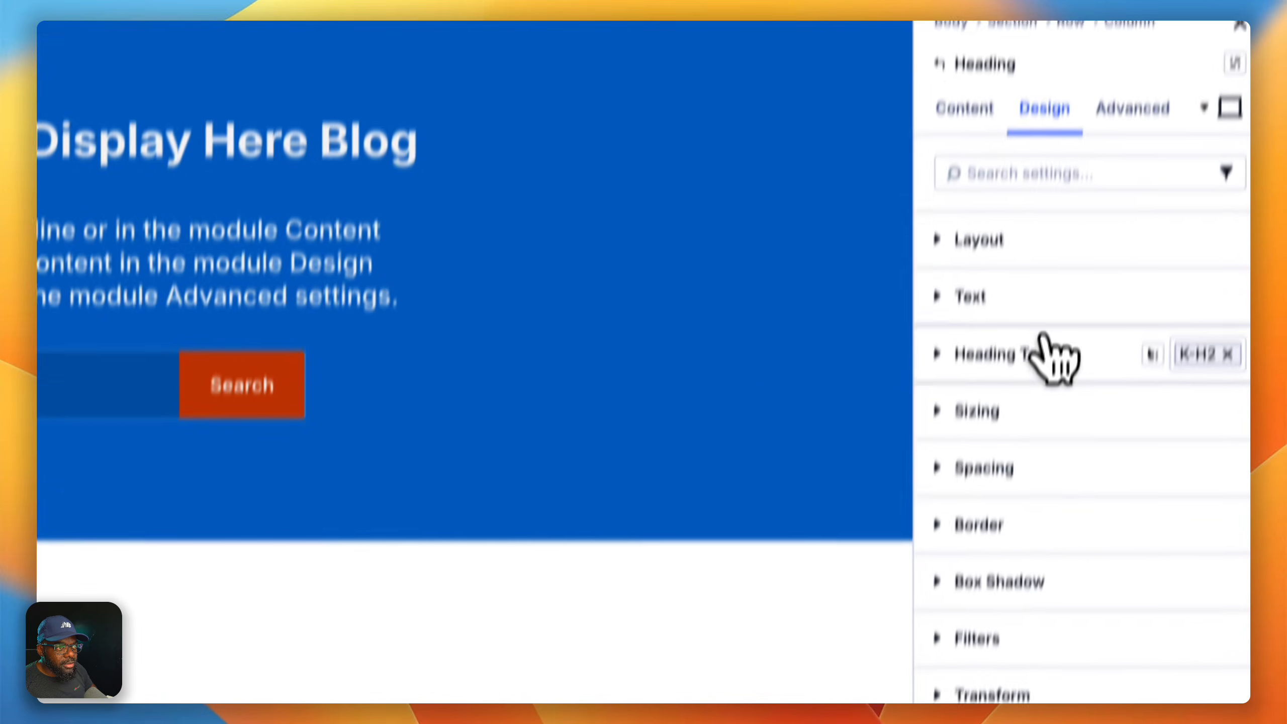
left_click(1045, 339)
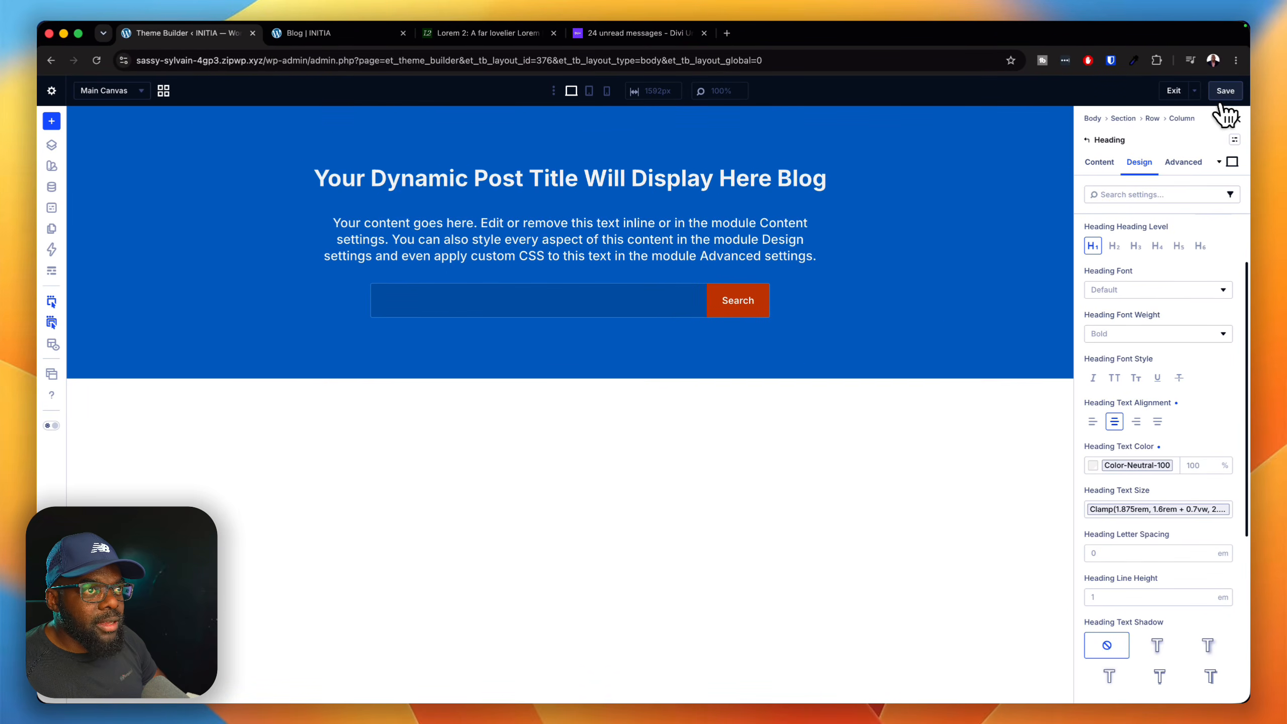
left_click(1229, 94)
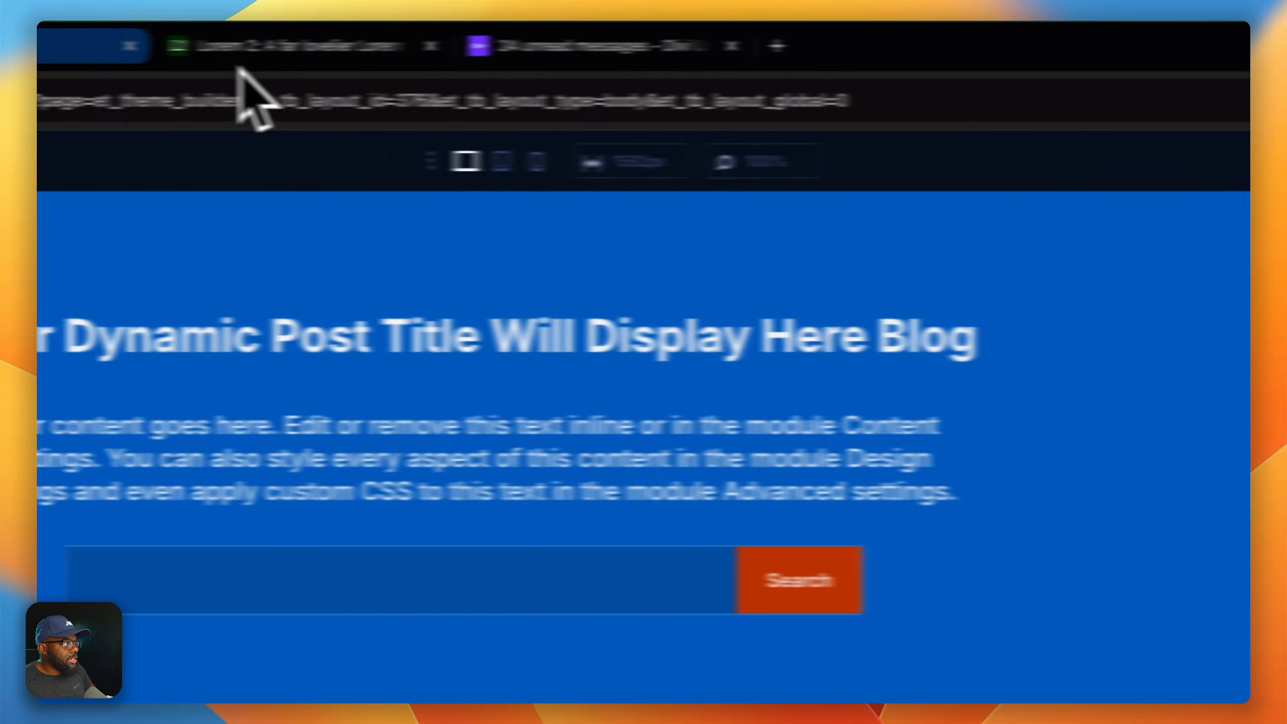
- Reload the live Blog page to check its hero section against the template
left_click(325, 46)
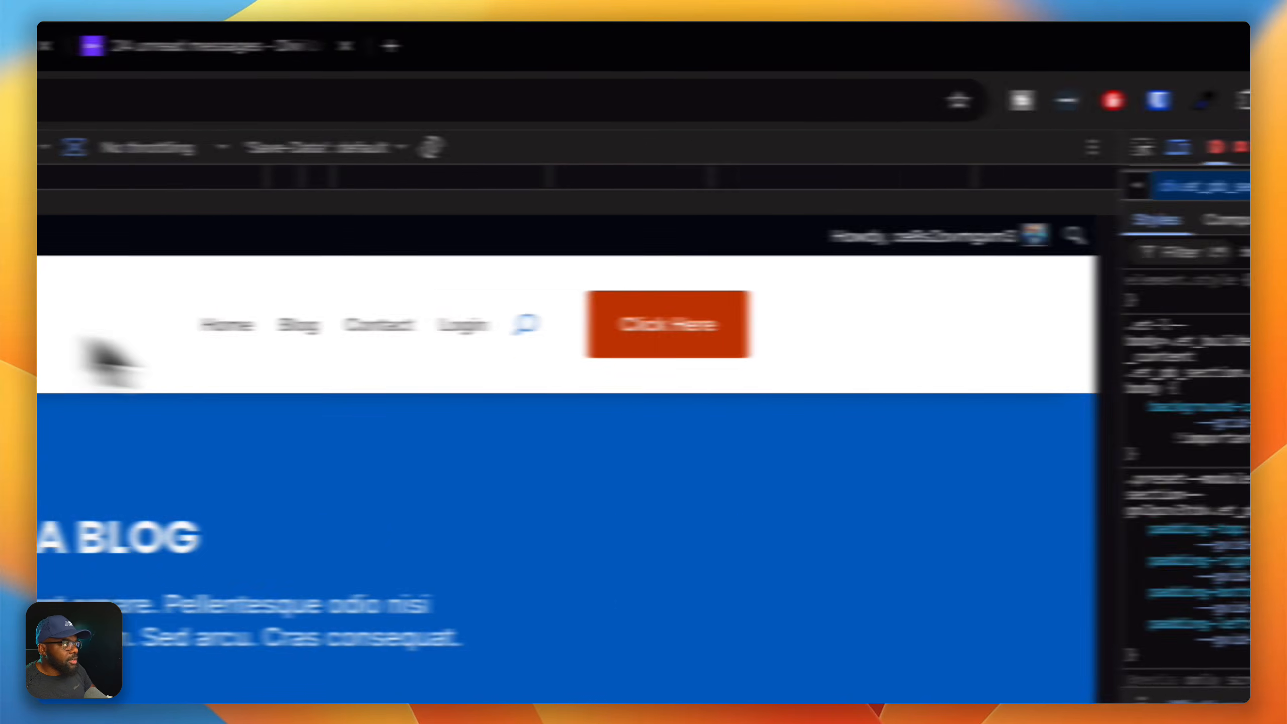
left_click(156, 100)
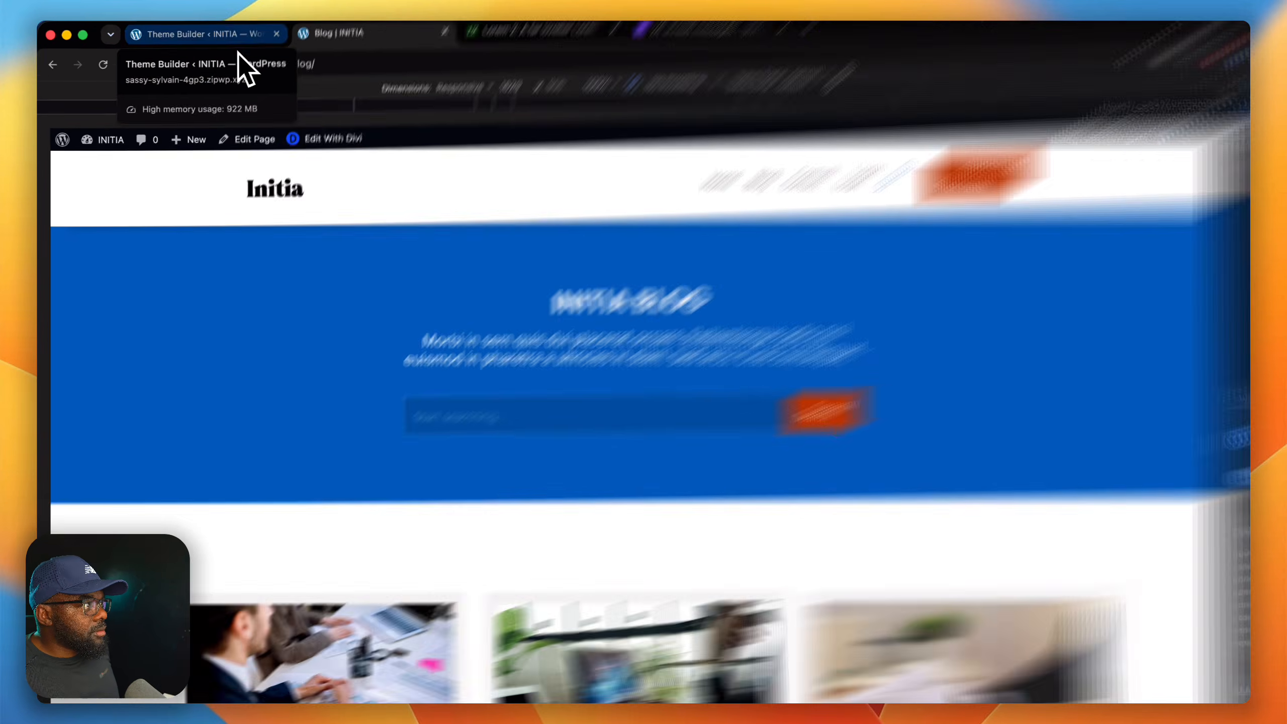
left_click(238, 37)
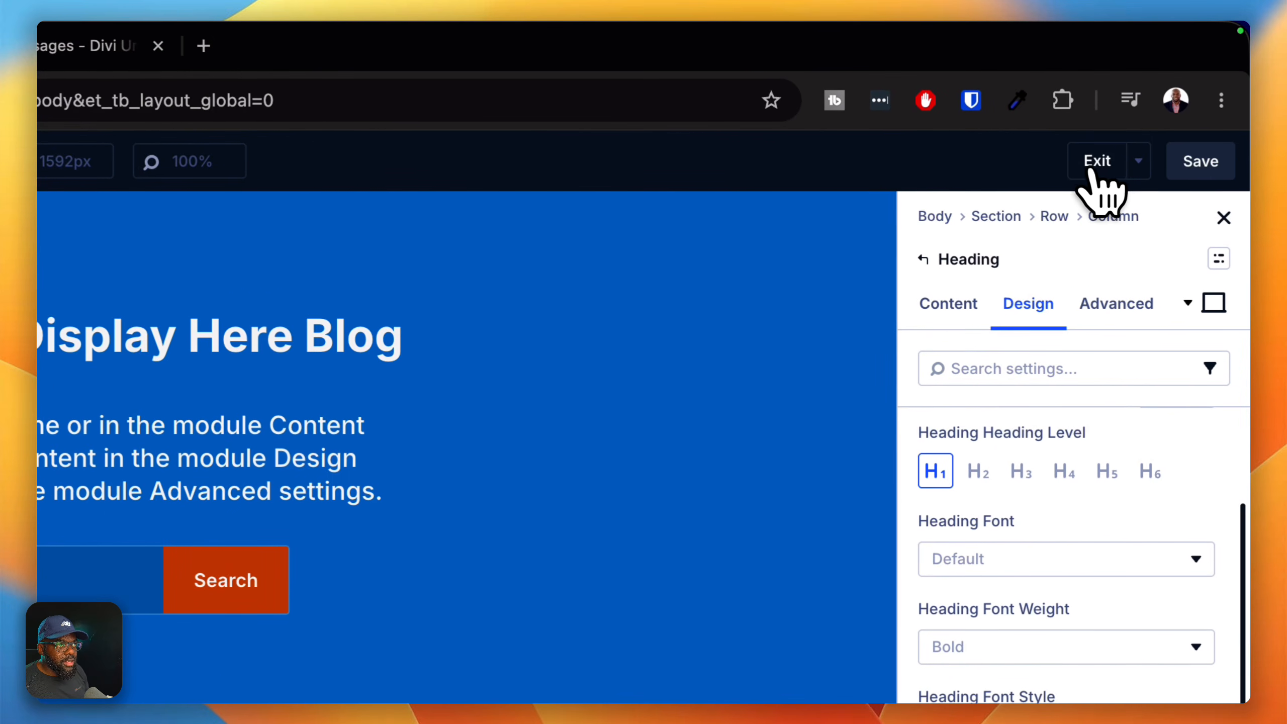
- Exit the layout editor, save the Theme Builder changes and check the live Blog page
left_click(1085, 168)
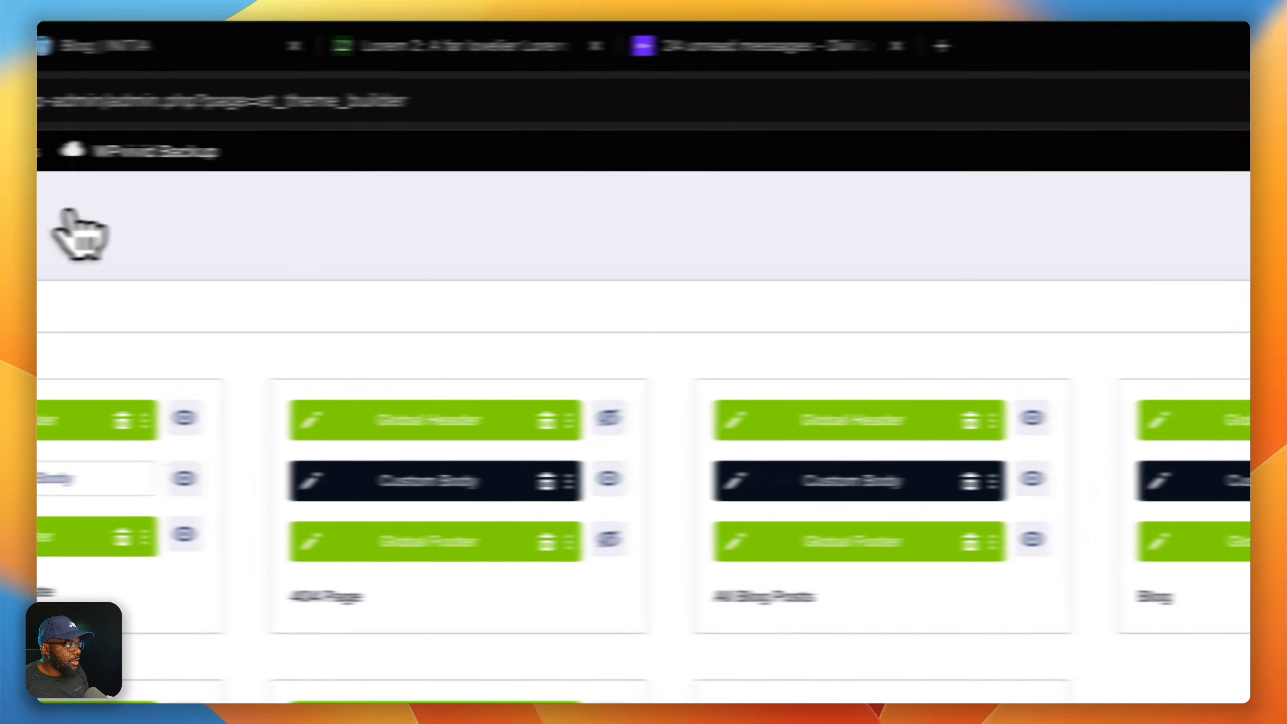
left_click(283, 231)
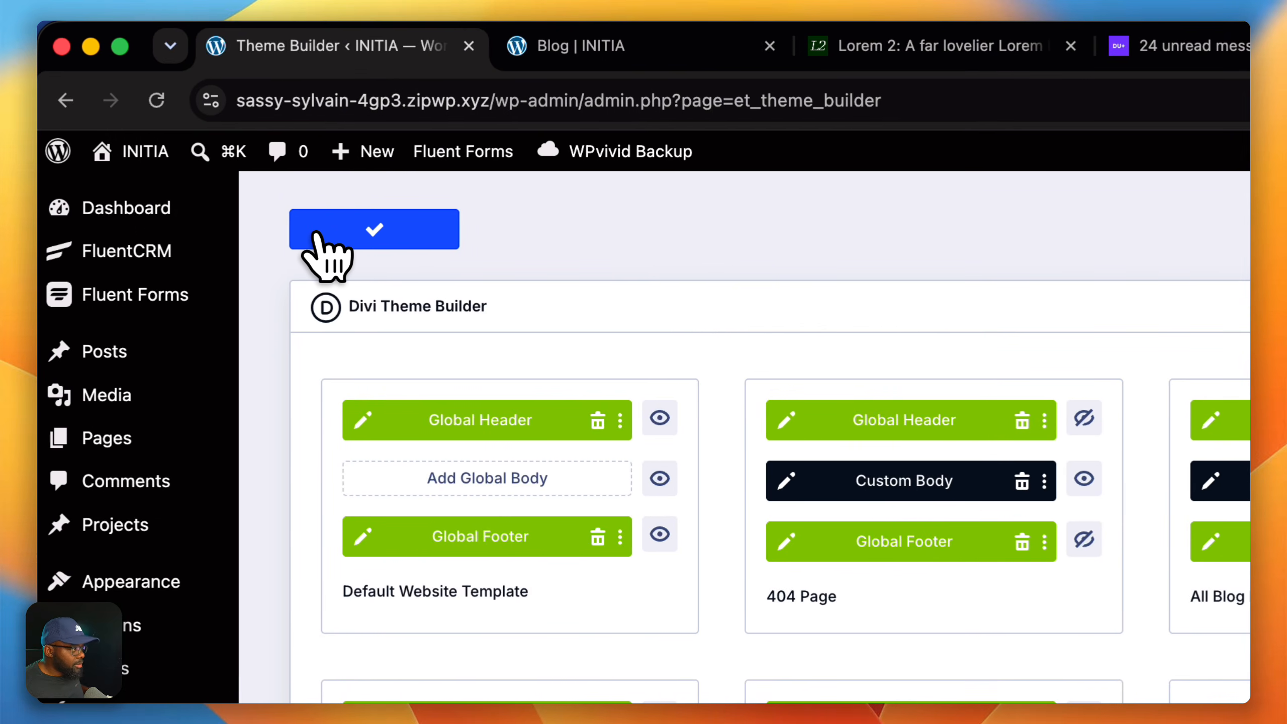
left_click(669, 46)
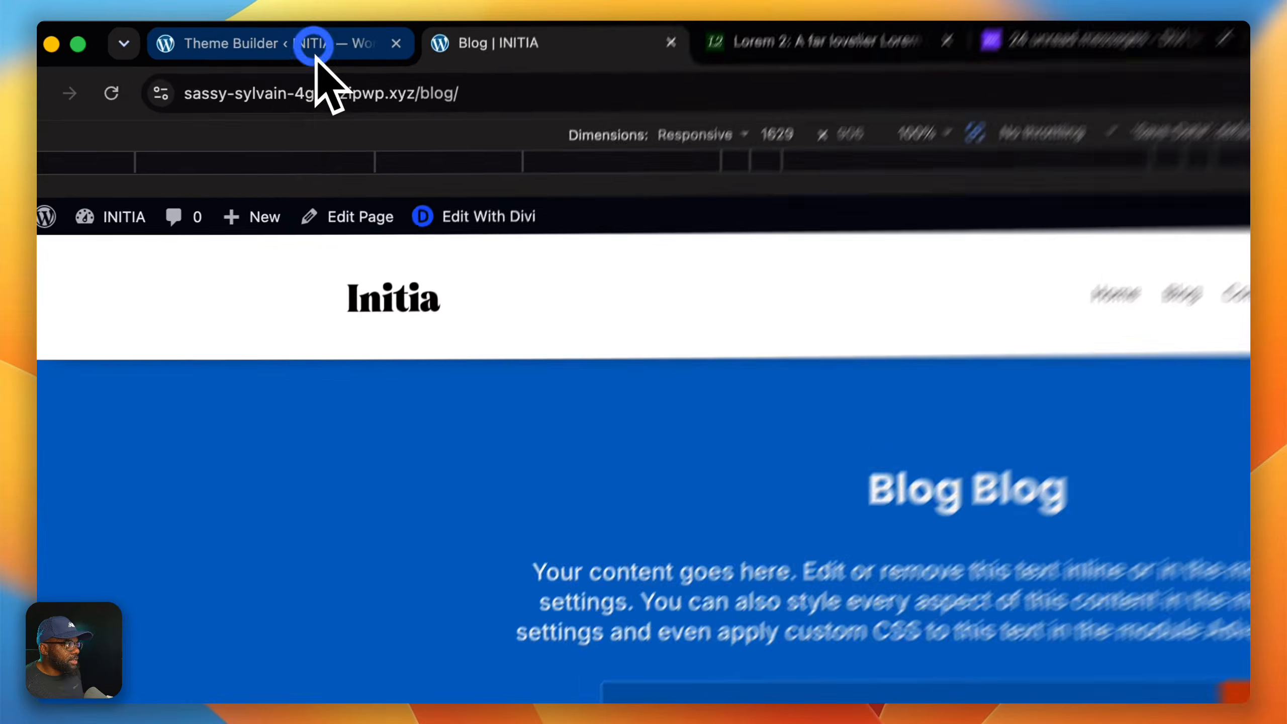
left_click(190, 33)
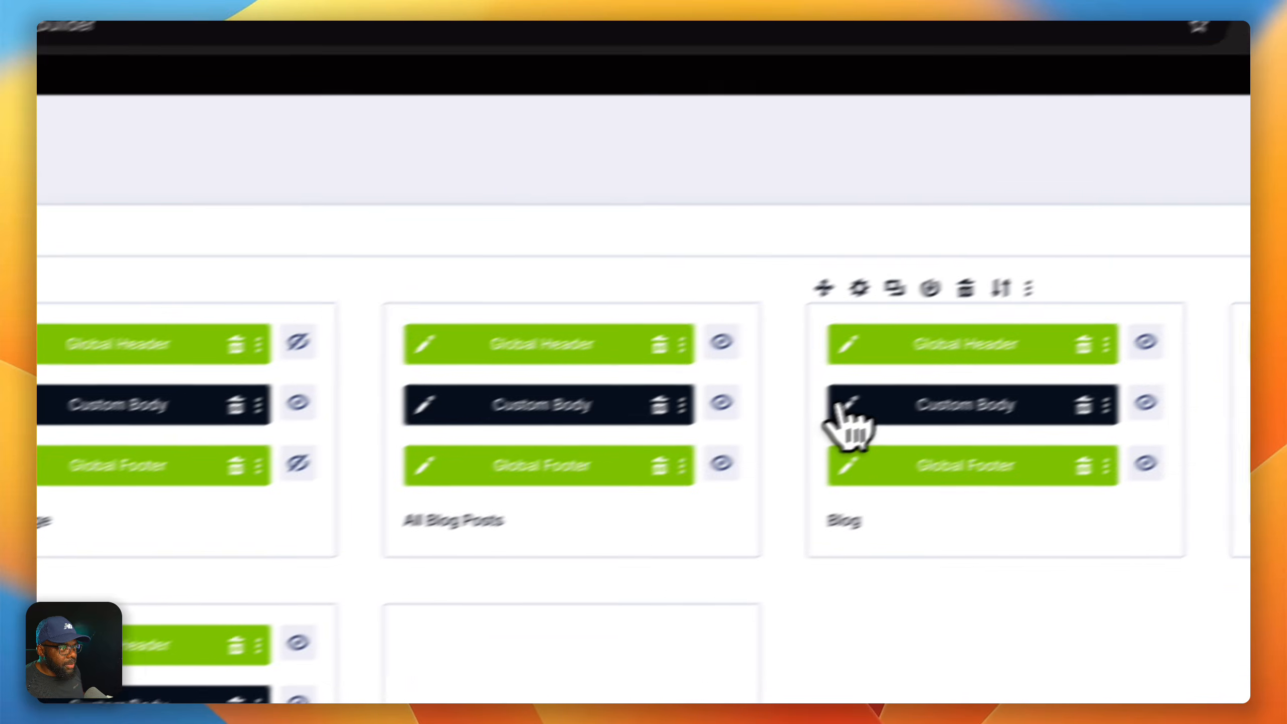
- Reopen the Blog template's custom body and clear the heading's Post/Archive Title content
left_click(845, 406)
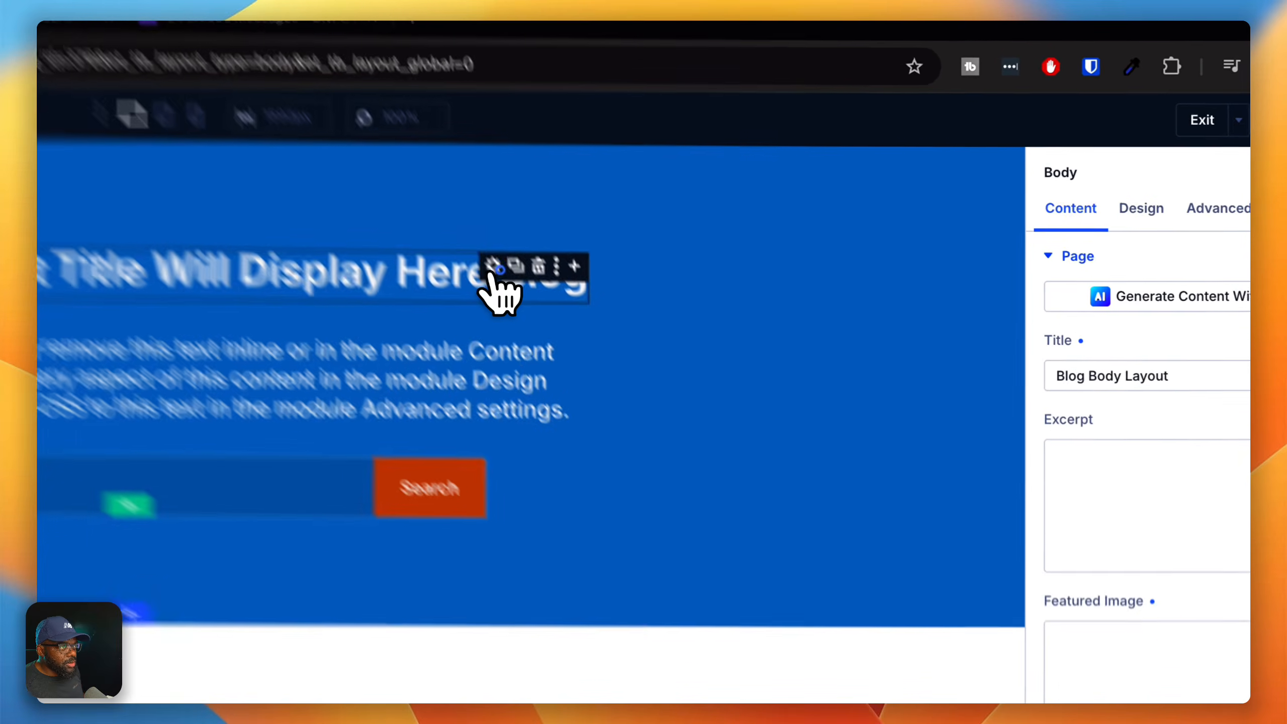
left_click(773, 175)
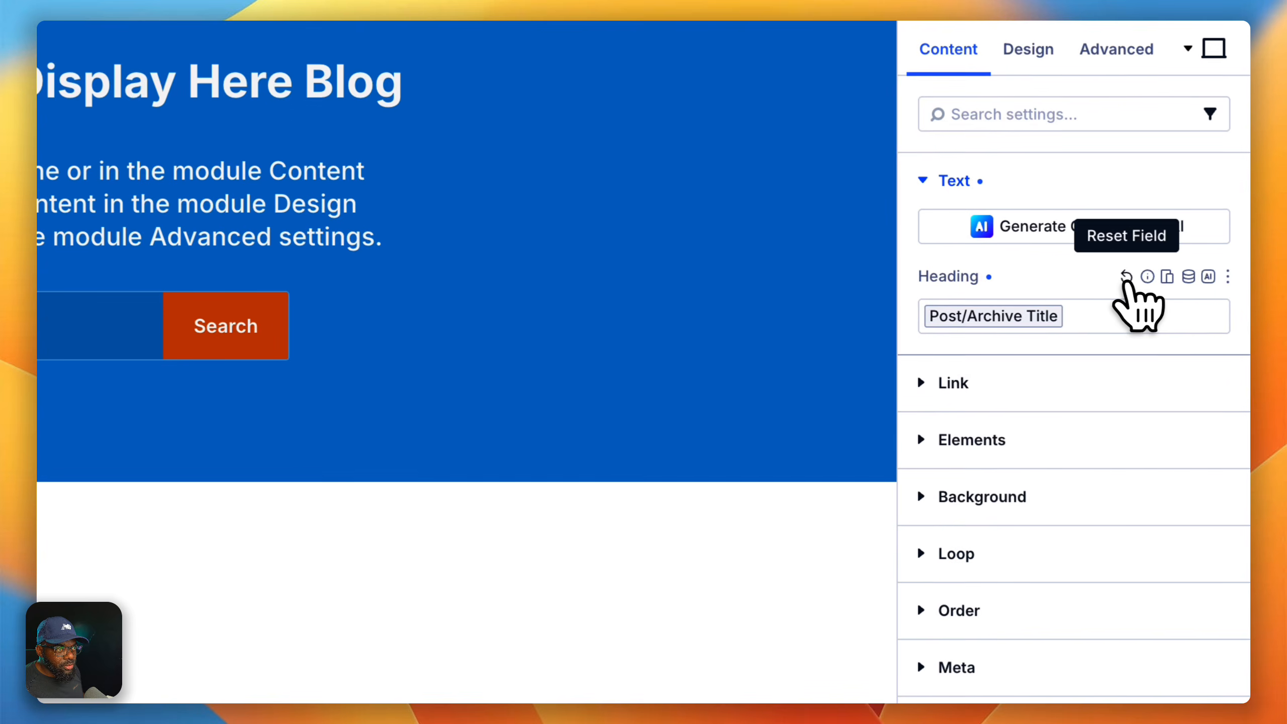
left_click(1136, 293)
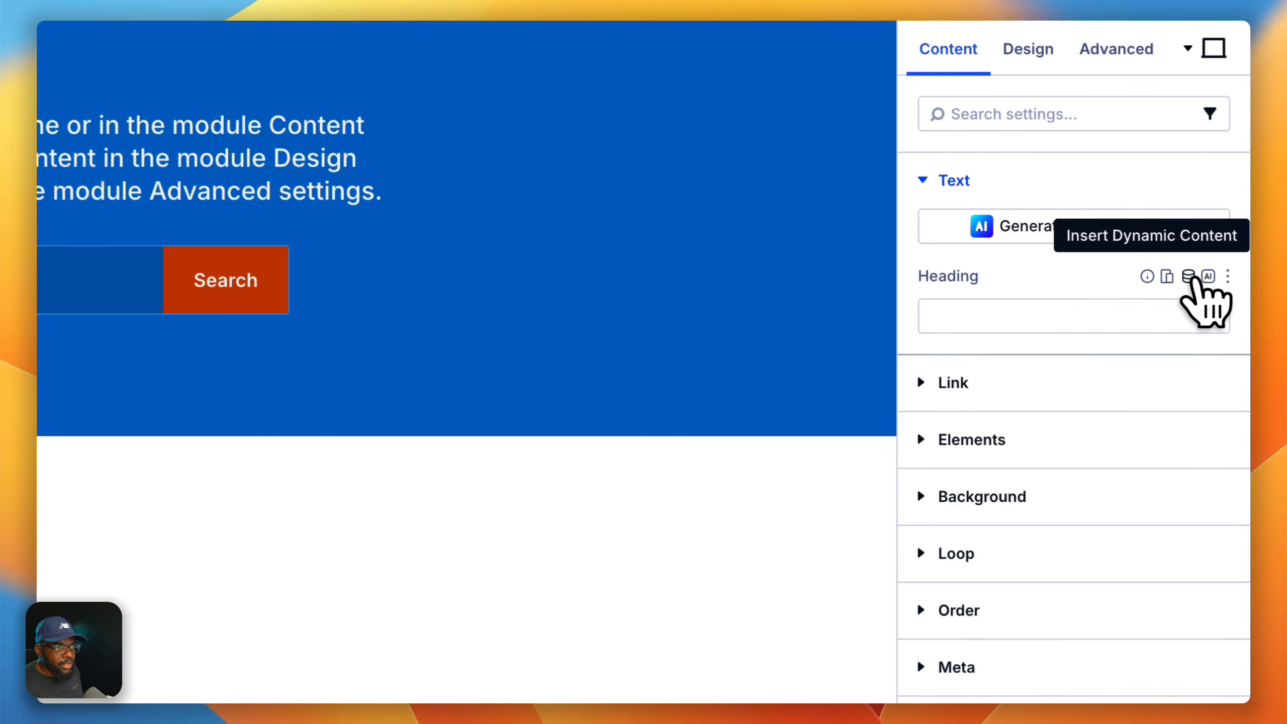
- Insert Site Title as the heading's dynamic content with the word Blog after it
left_click(1189, 278)
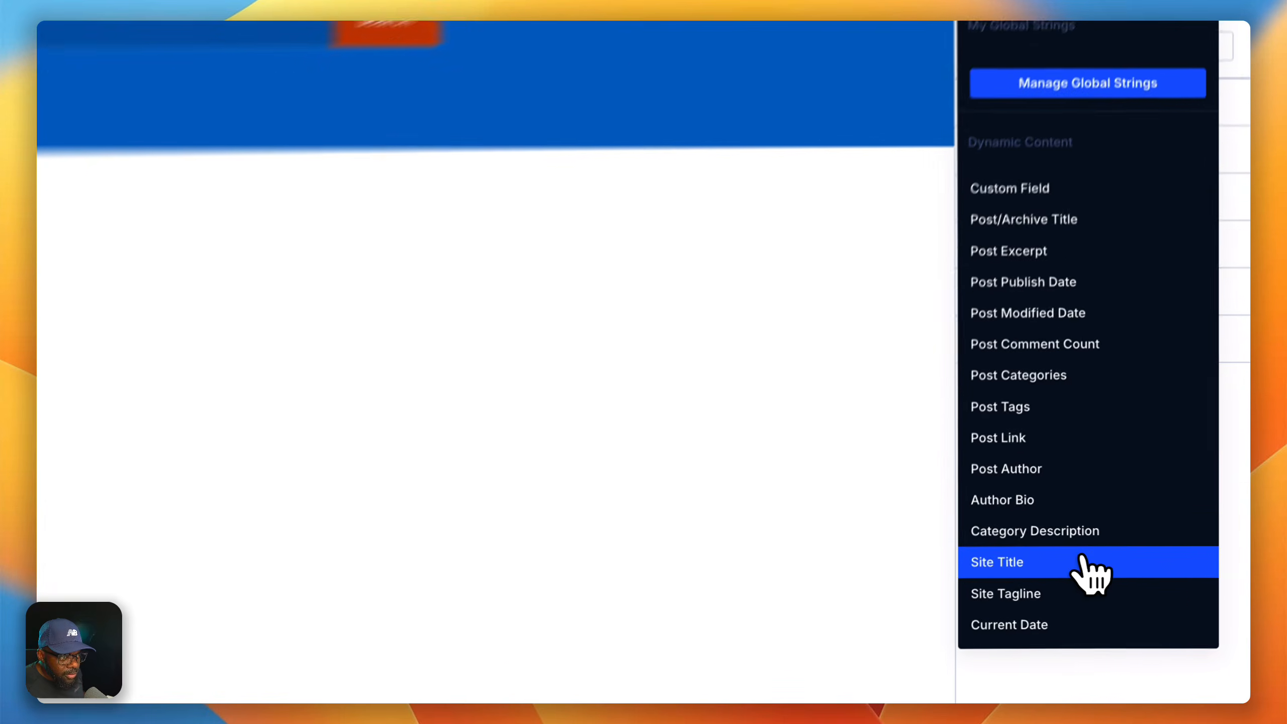
left_click(1153, 605)
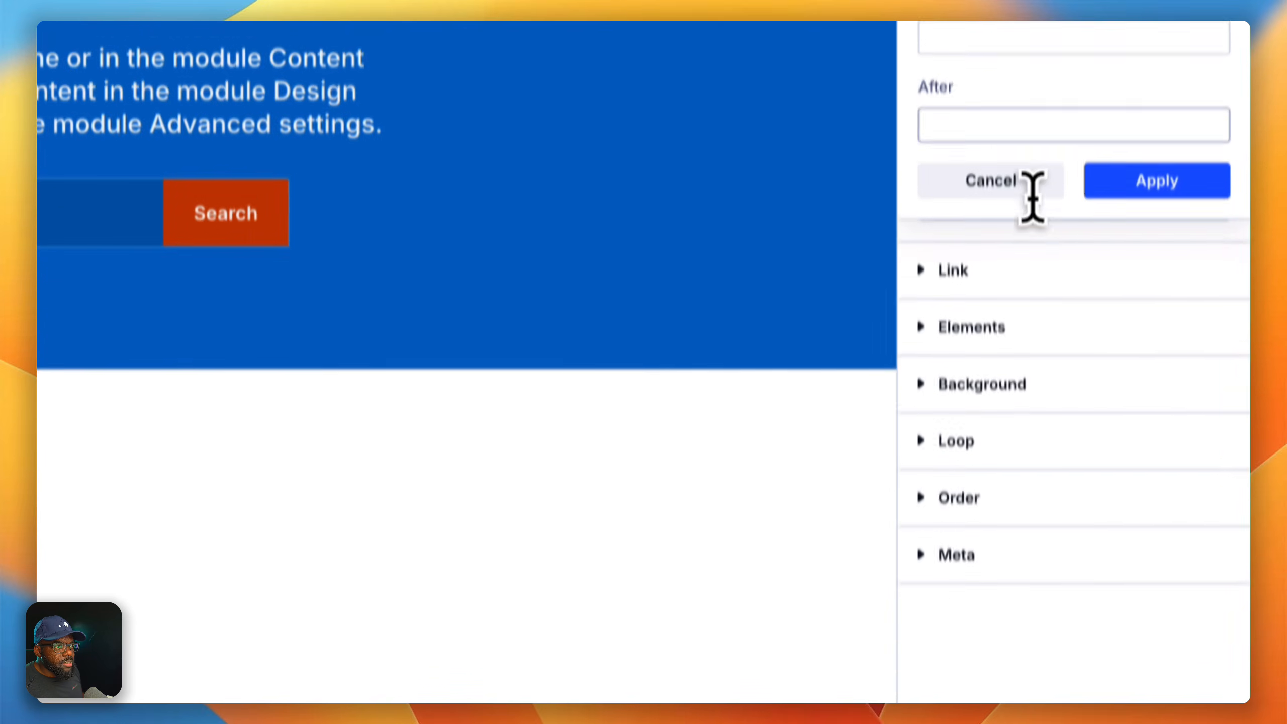
left_click(1029, 267)
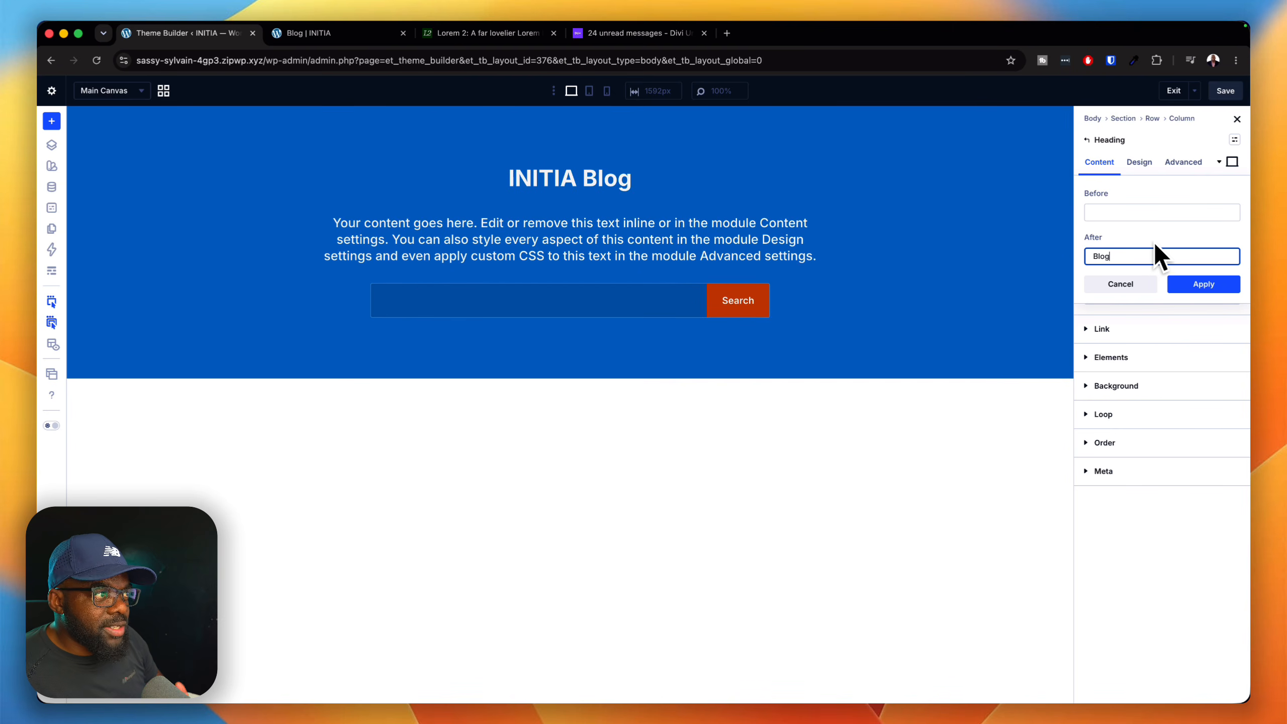
left_click(1193, 284)
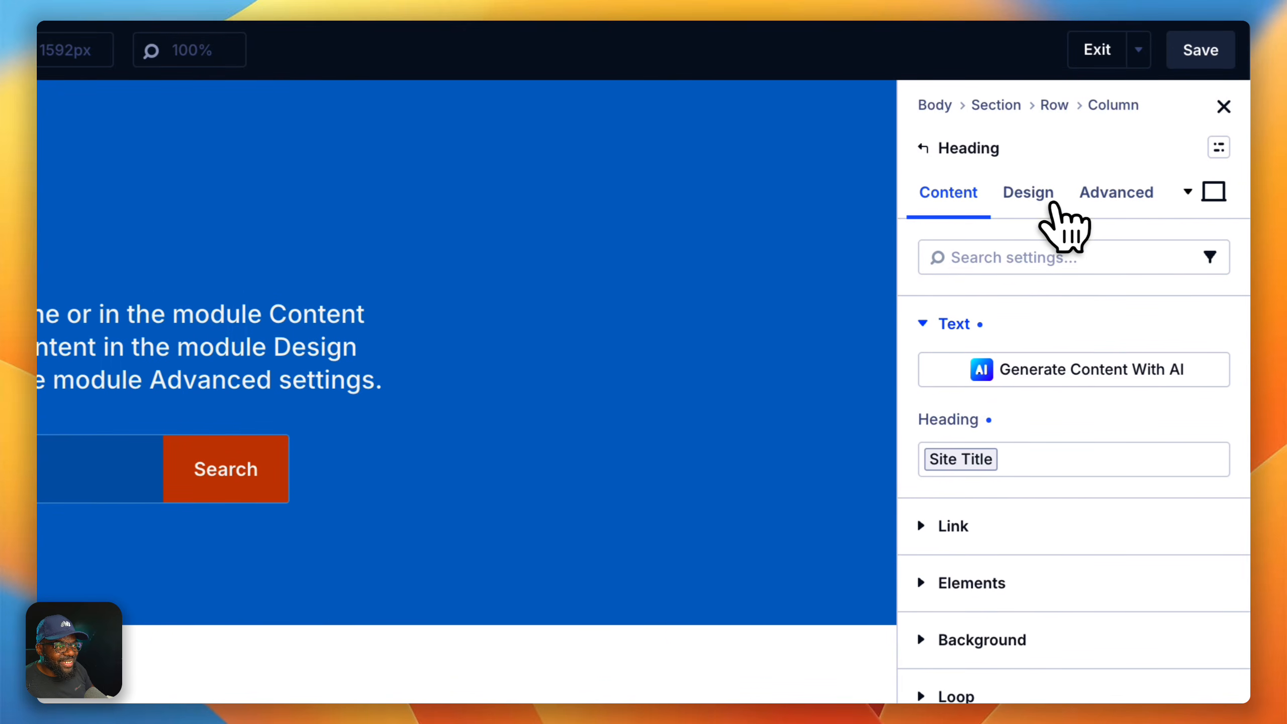
- Set the heading's font style to uppercase
left_click(1034, 195)
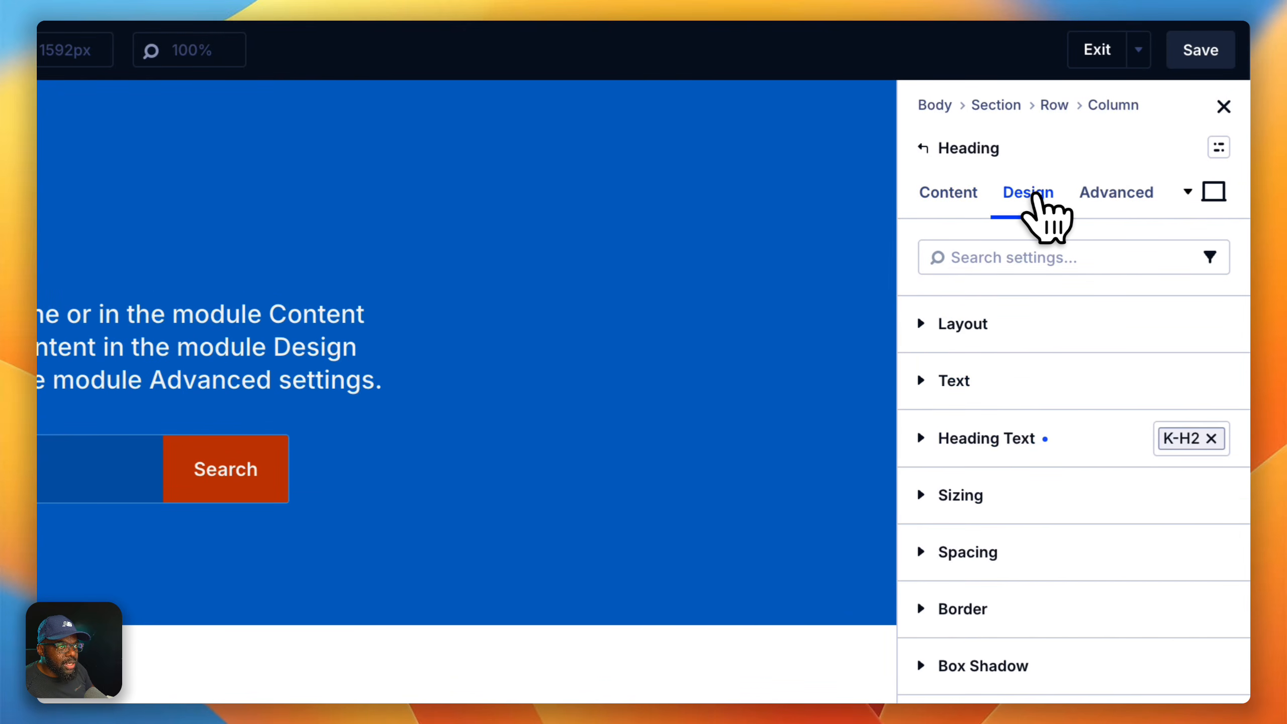
left_click(1080, 428)
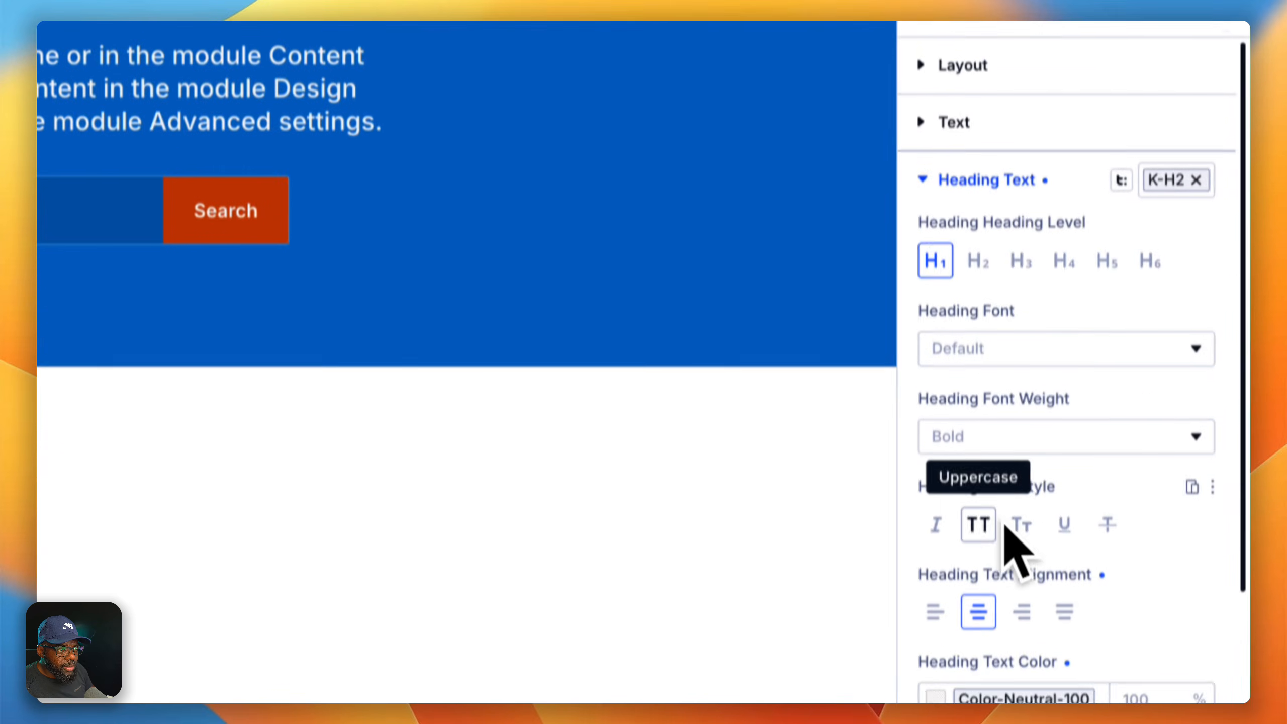
left_click(978, 525)
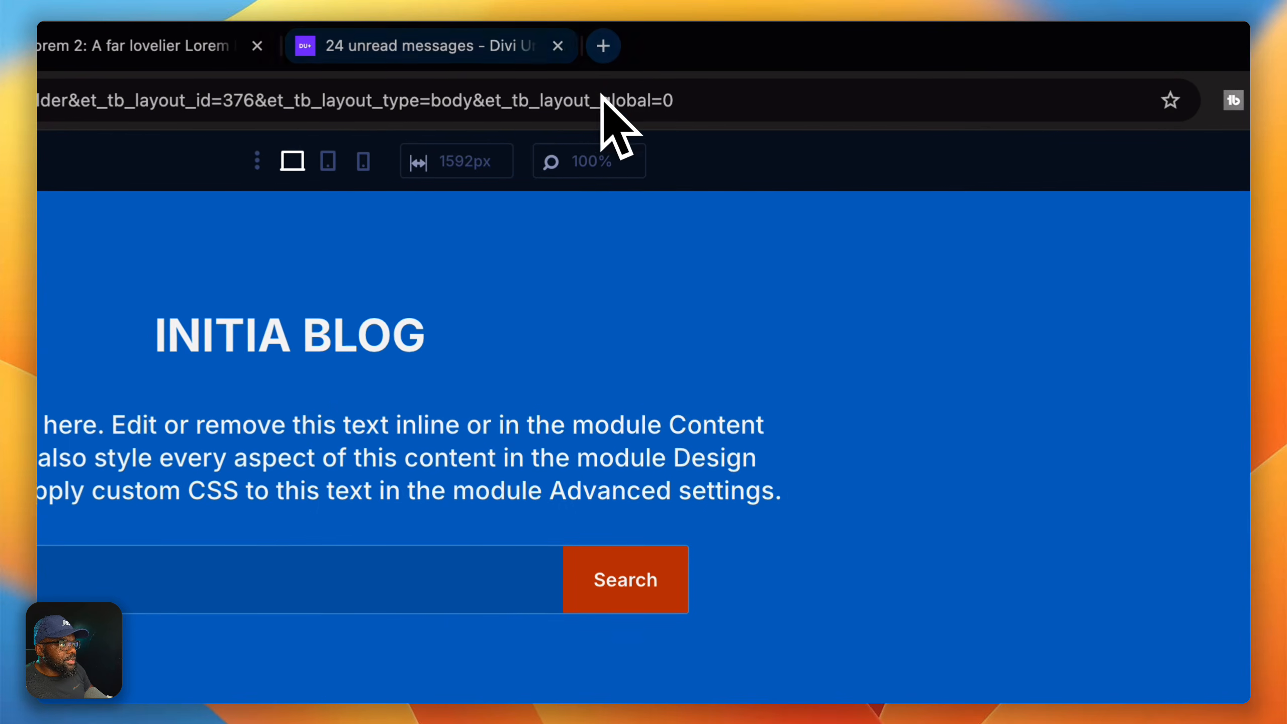
- Open lorem2.com in a new tab and copy the second short paragraph from "Donec nec justo" through "sit amet orci."
left_click(636, 50)
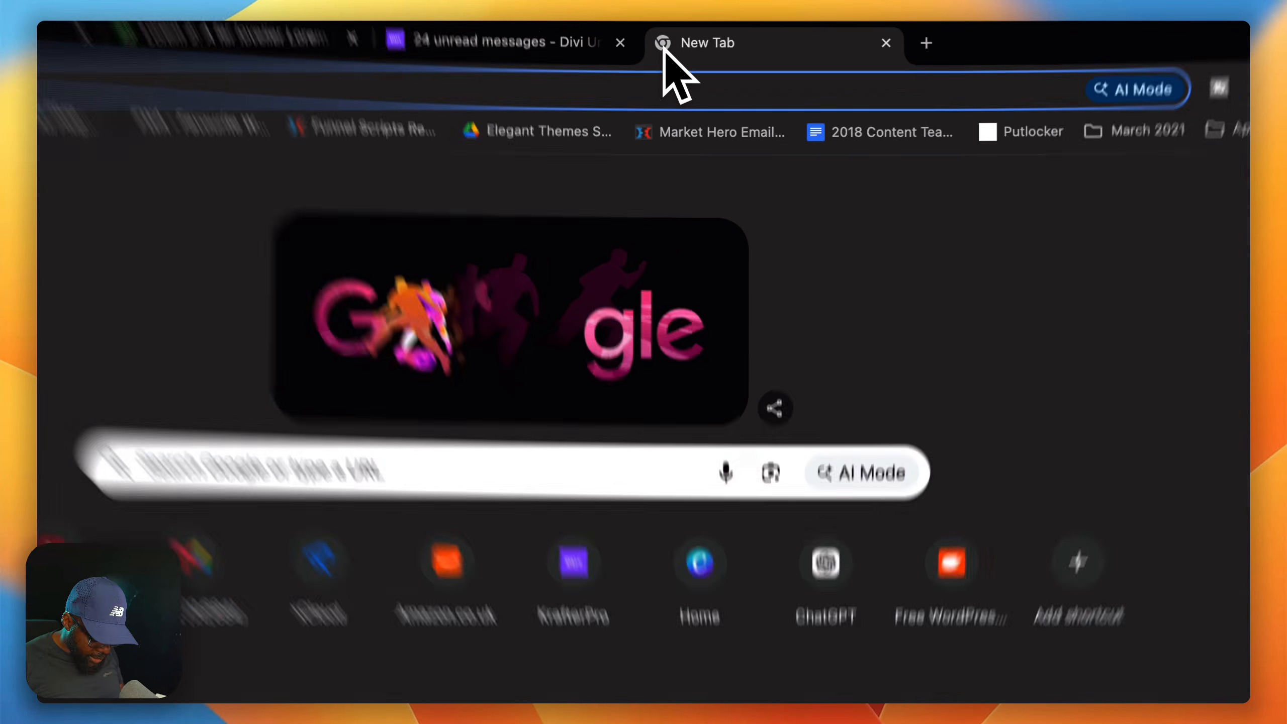
type("lorem2.com")
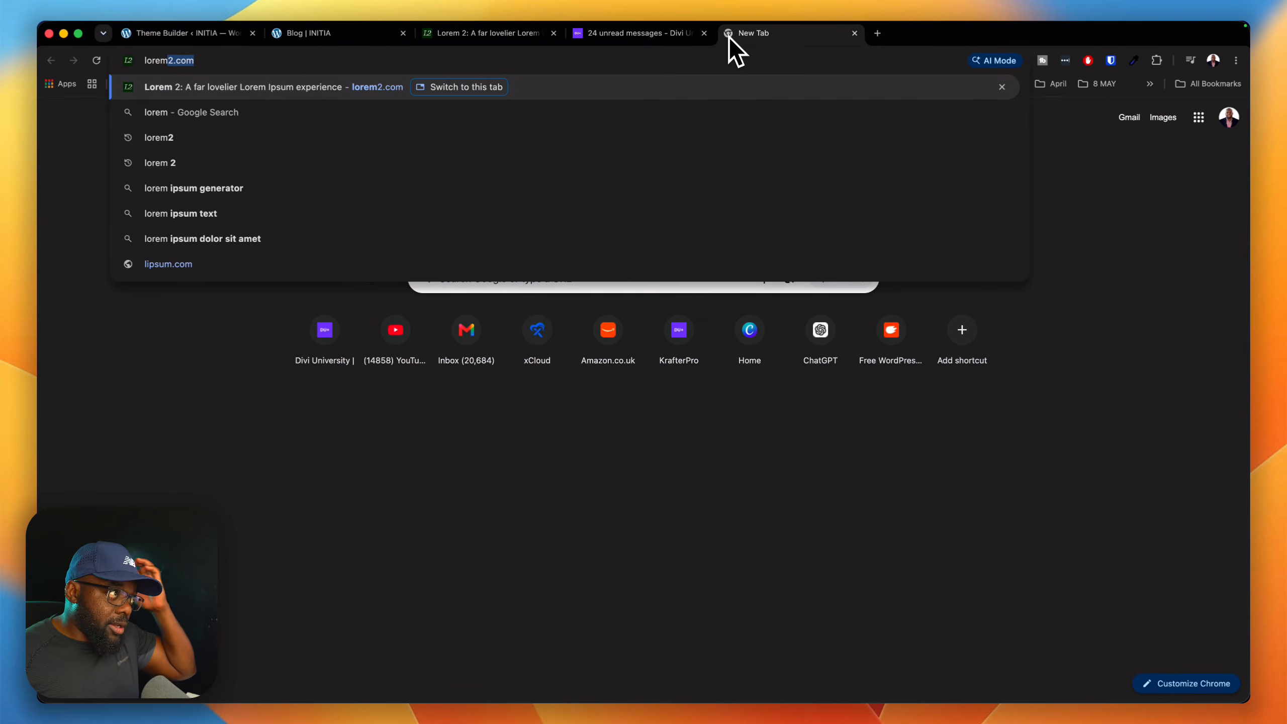
key("Return")
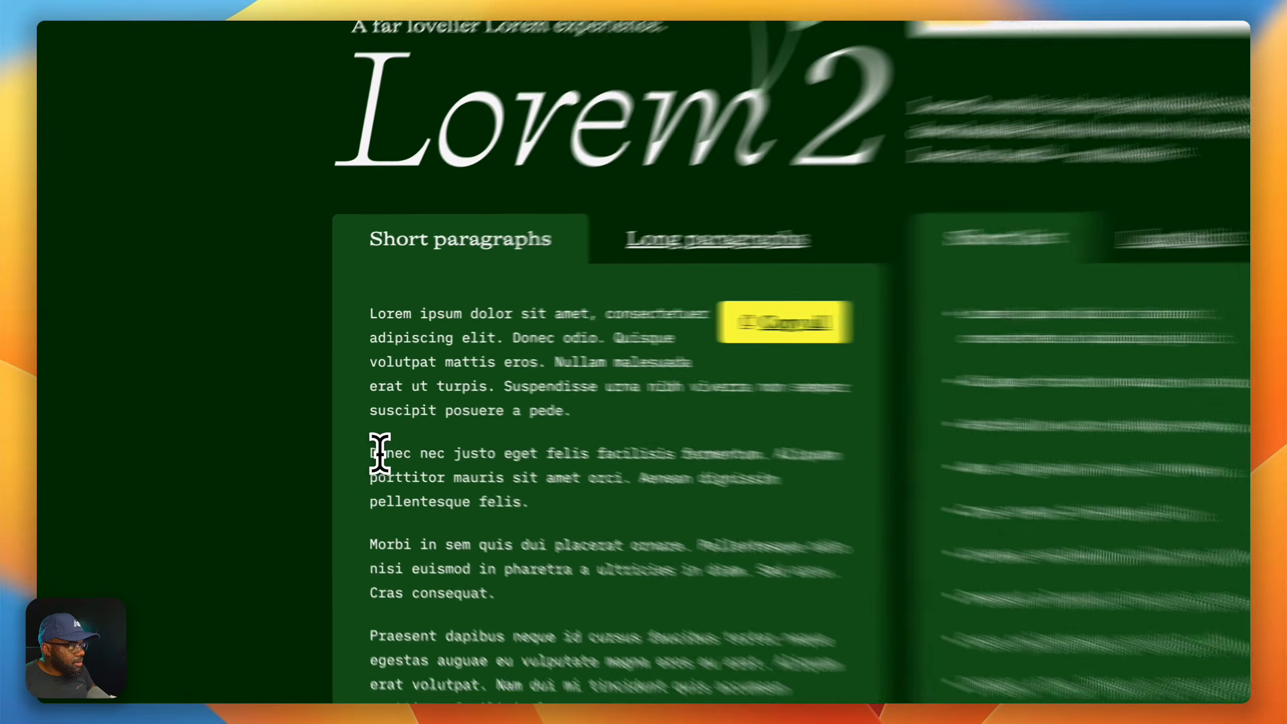
left_click_drag(286, 431, 458, 447)
key("super+c")
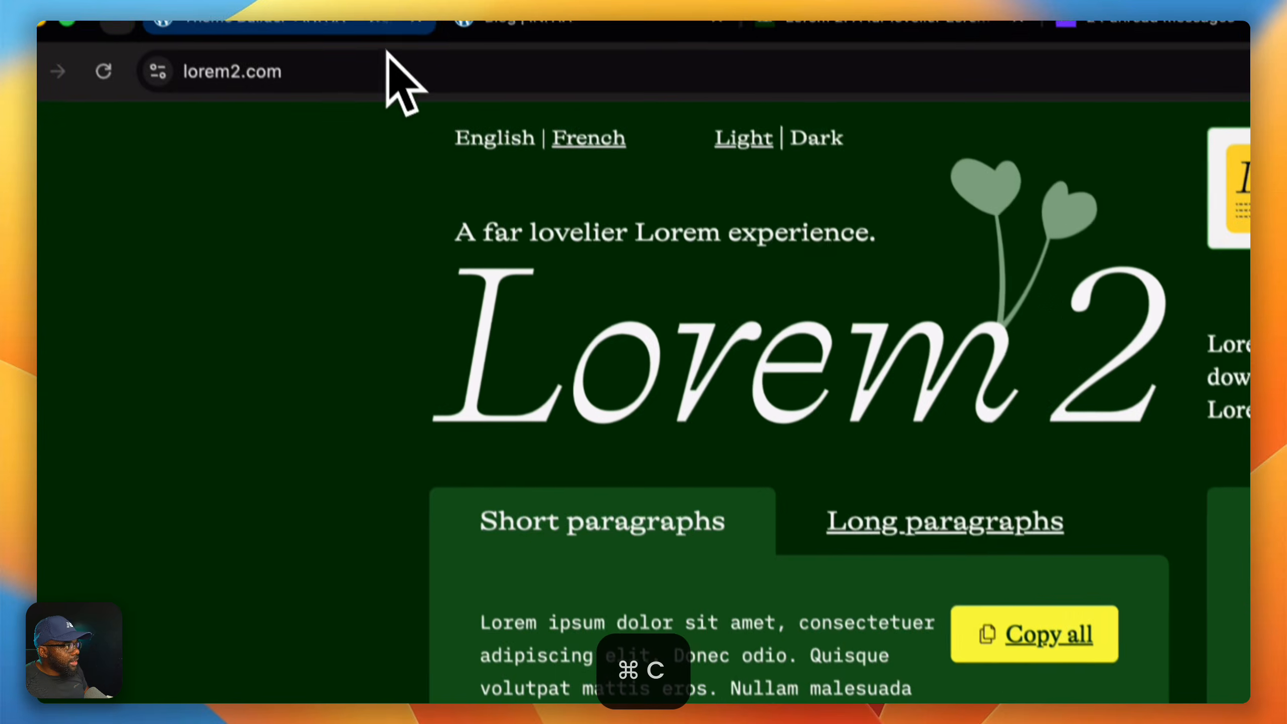
- Replace the default body text of the template's Text module with the copied lorem ipsum text
left_click(362, 40)
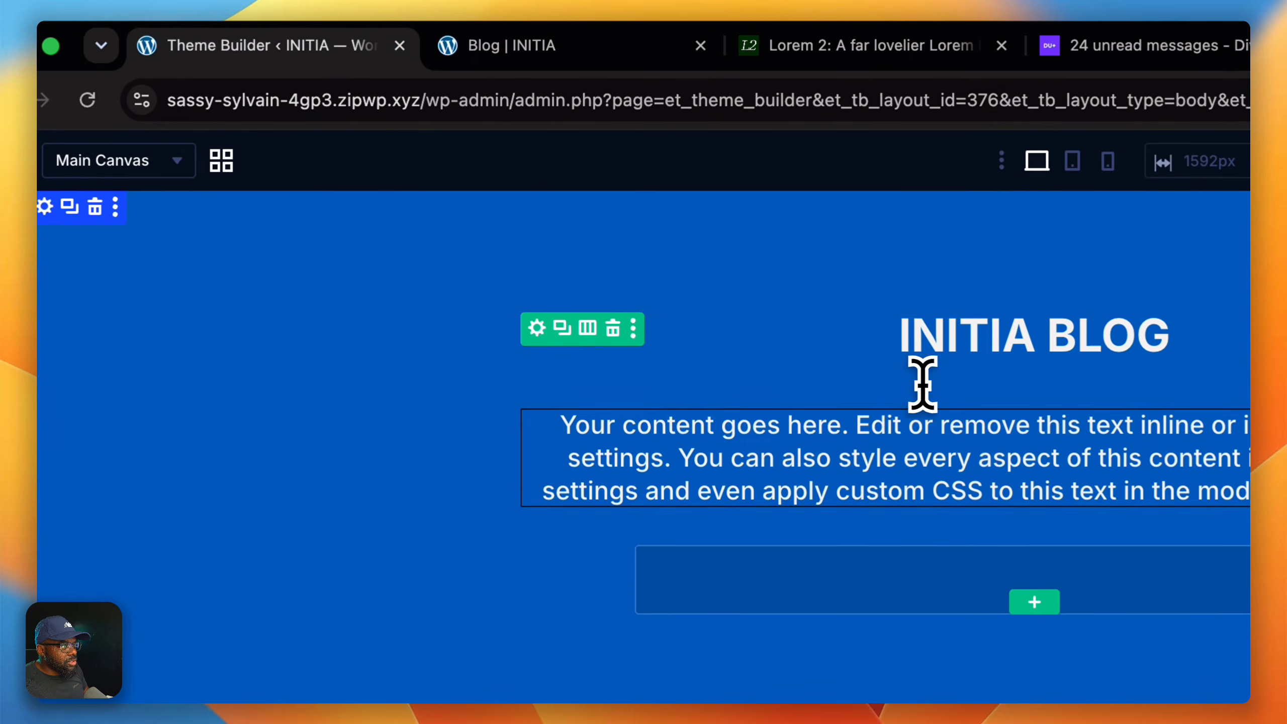
left_click(975, 425)
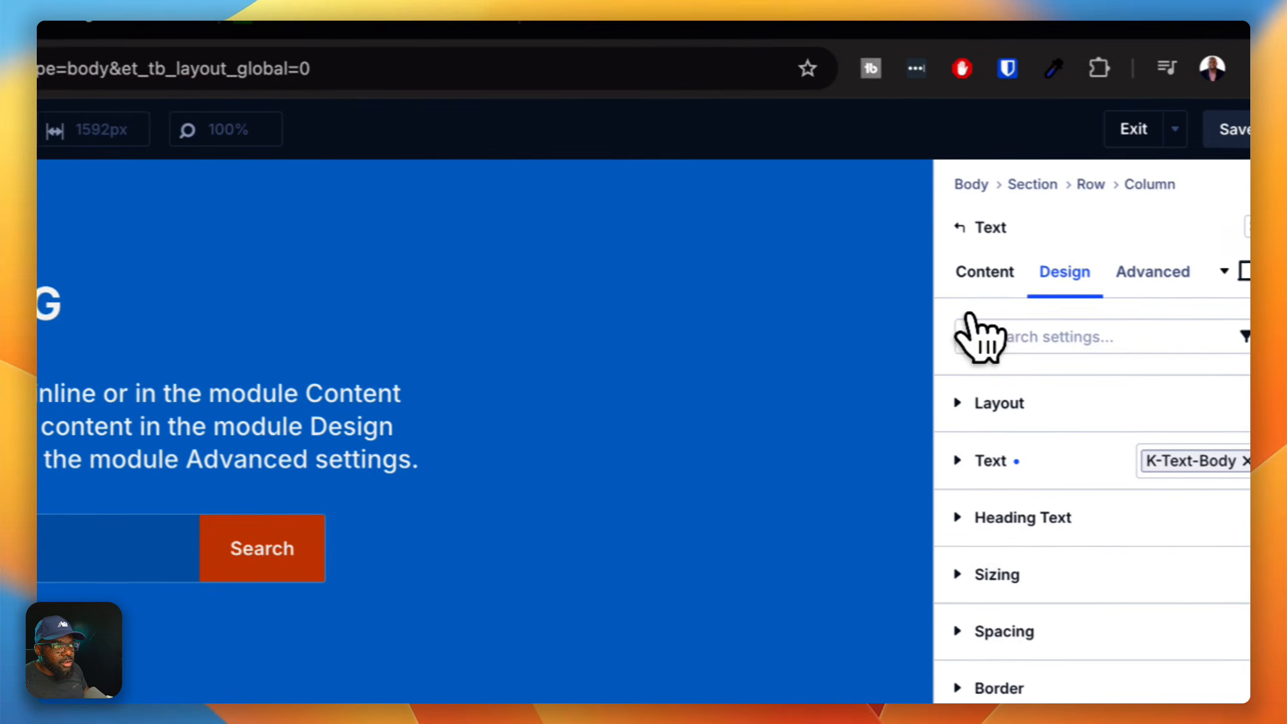
left_click(985, 272)
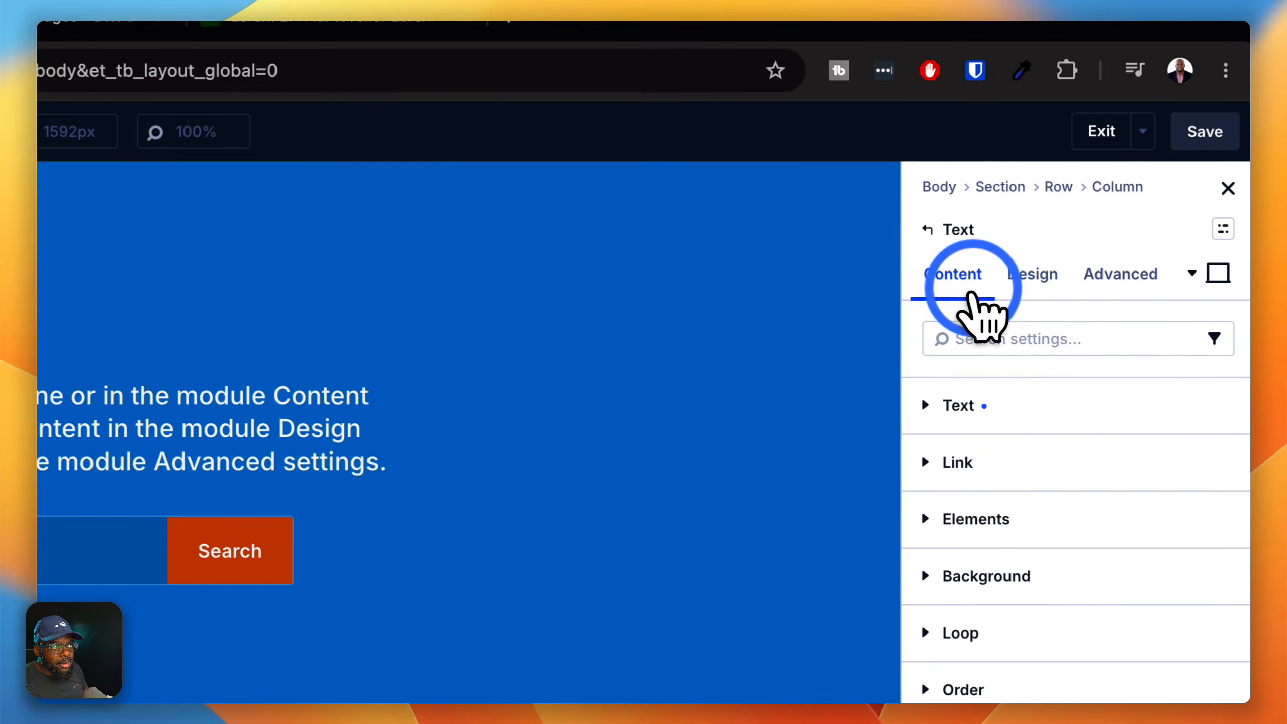
left_click(1006, 403)
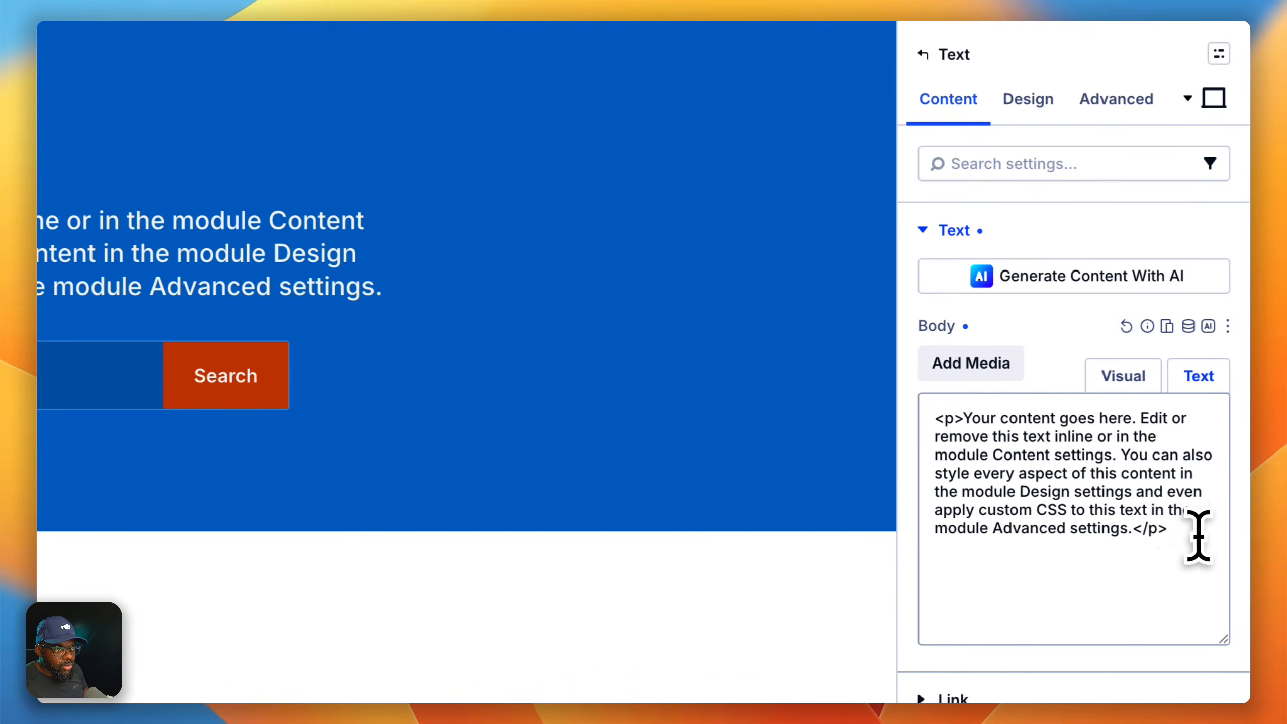
left_click_drag(1198, 547, 929, 419)
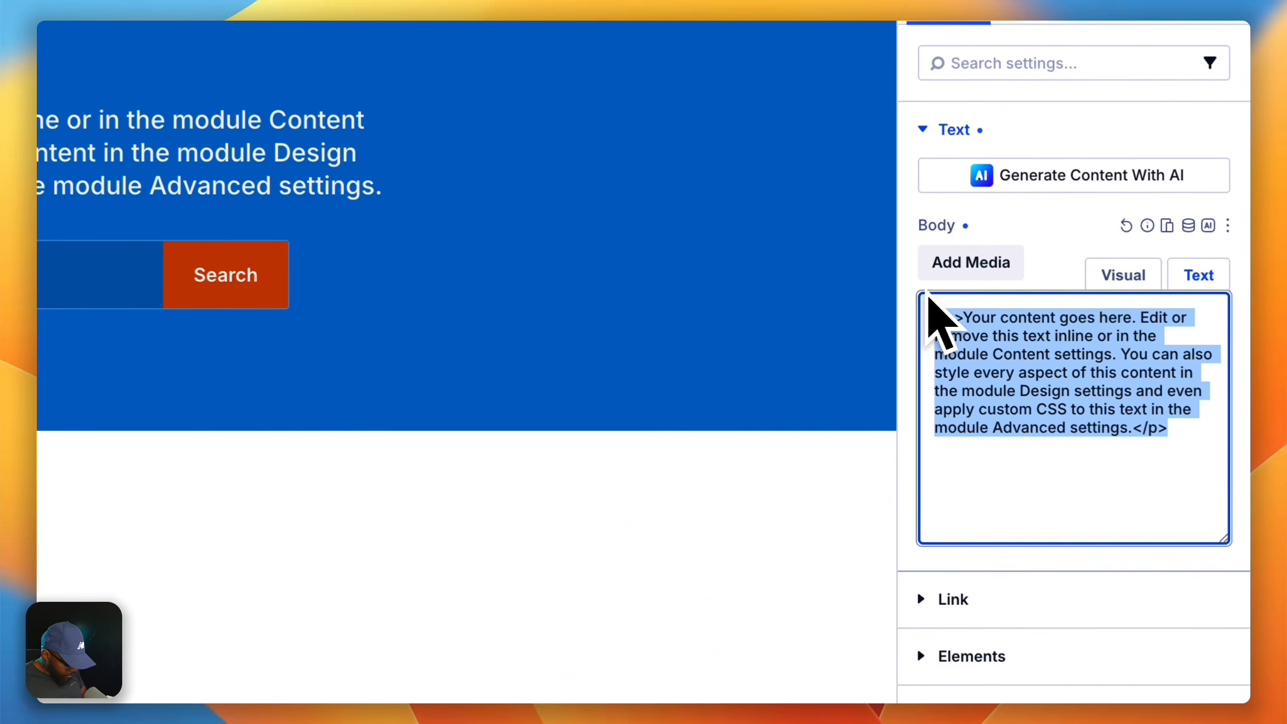
key("super+v")
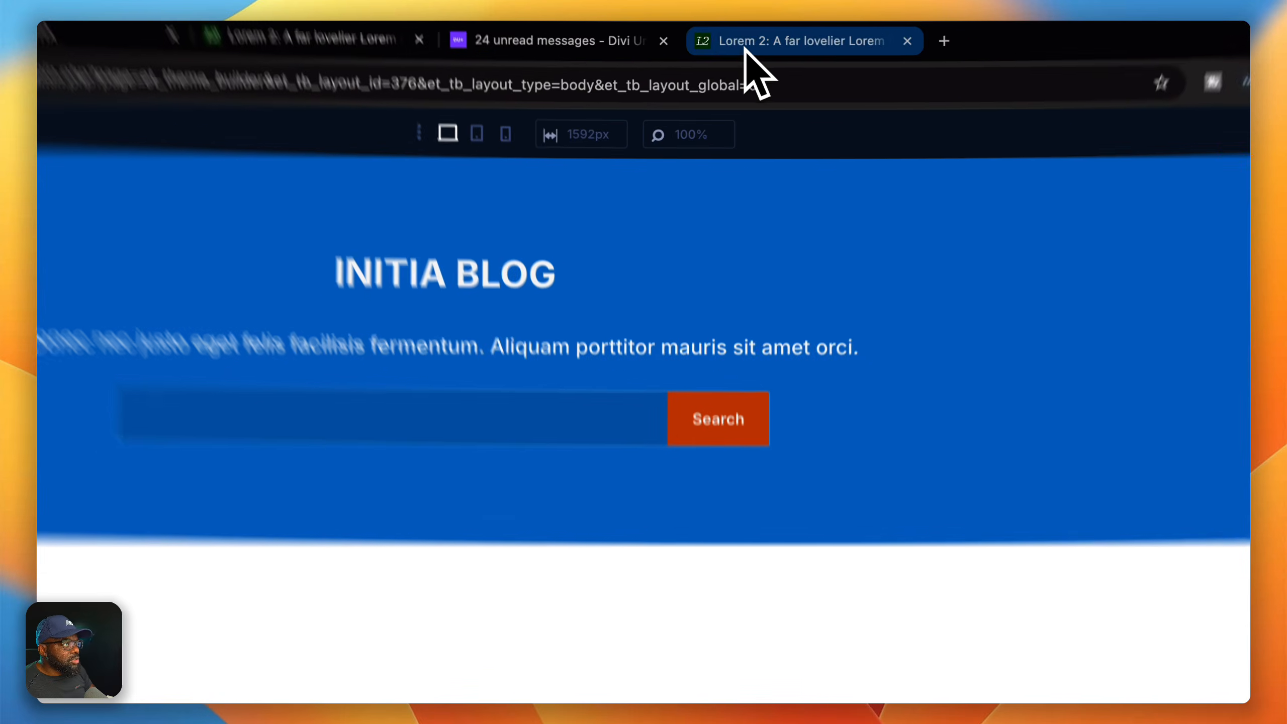
- Return to lorem2.com and copy a new selection of placeholder text from the short paragraphs
left_click(750, 45)
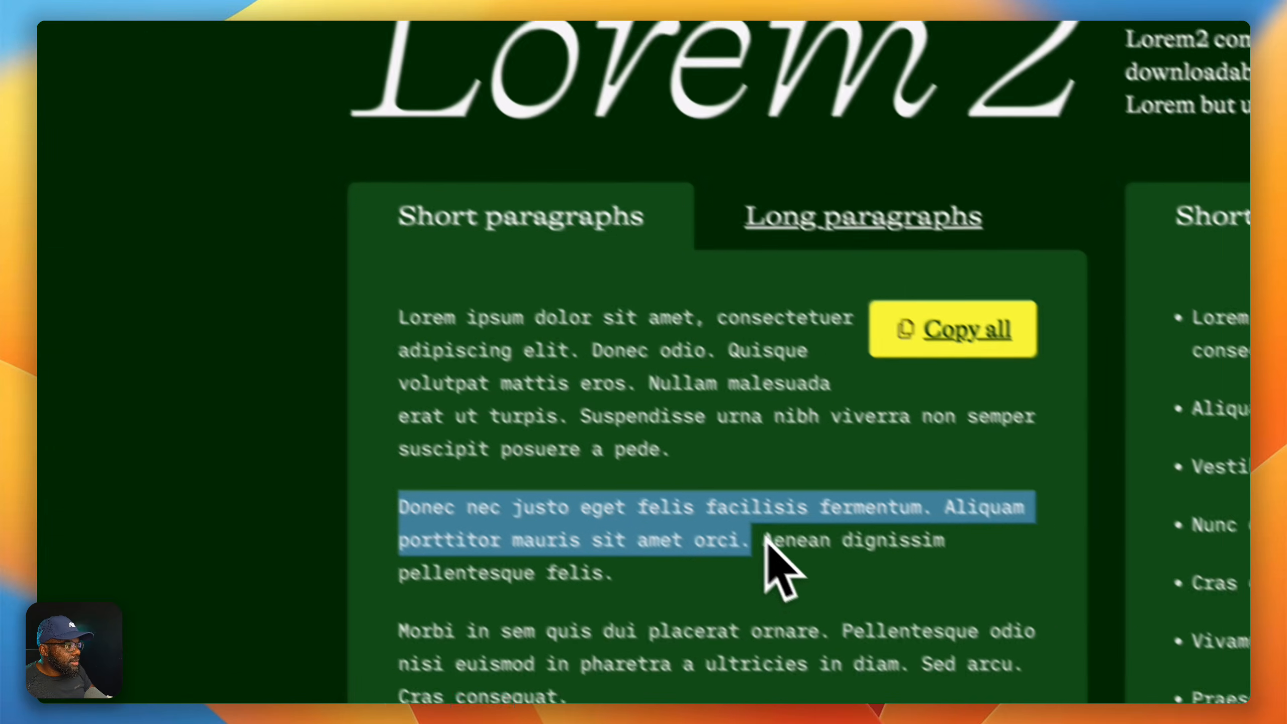
left_click(772, 558)
left_click_drag(704, 537, 476, 462)
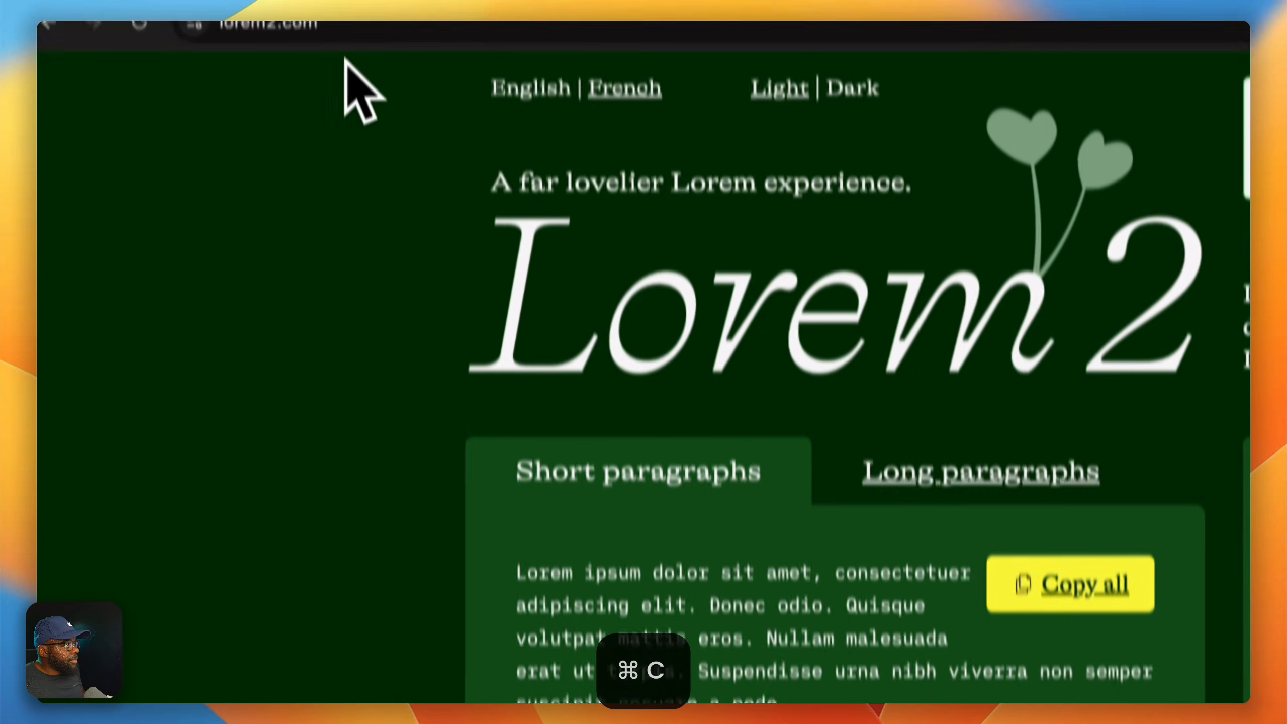
- Return to the template and replace the hero Text module's body with the copied lorem ipsum ending in "Aenean dignissim pellentesque felis."
left_click(344, 46)
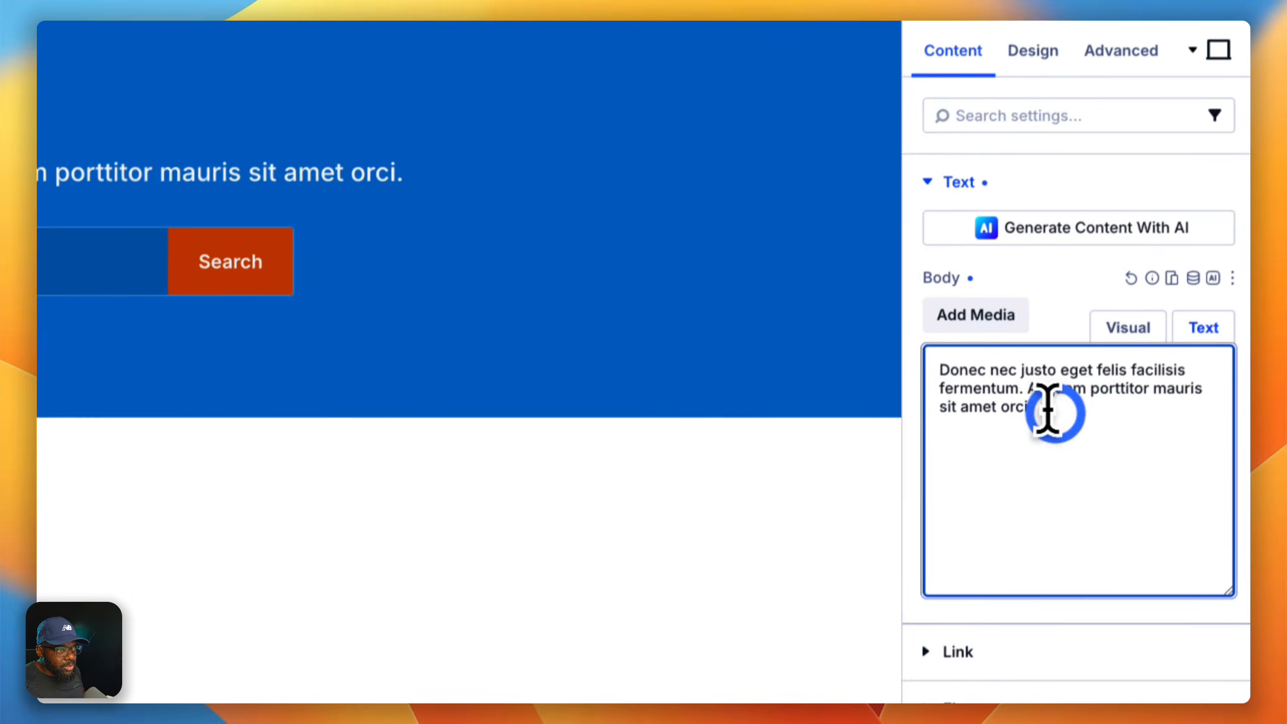
left_click_drag(1048, 412, 884, 334)
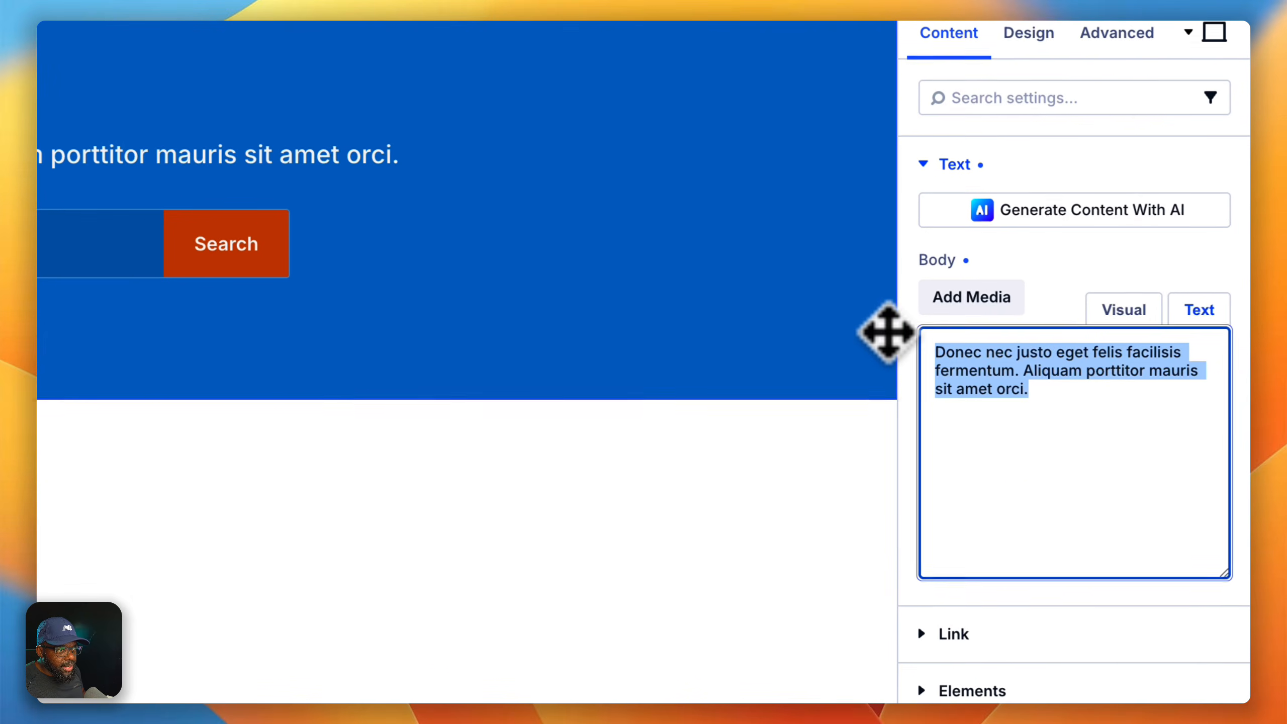
key("cmd+v")
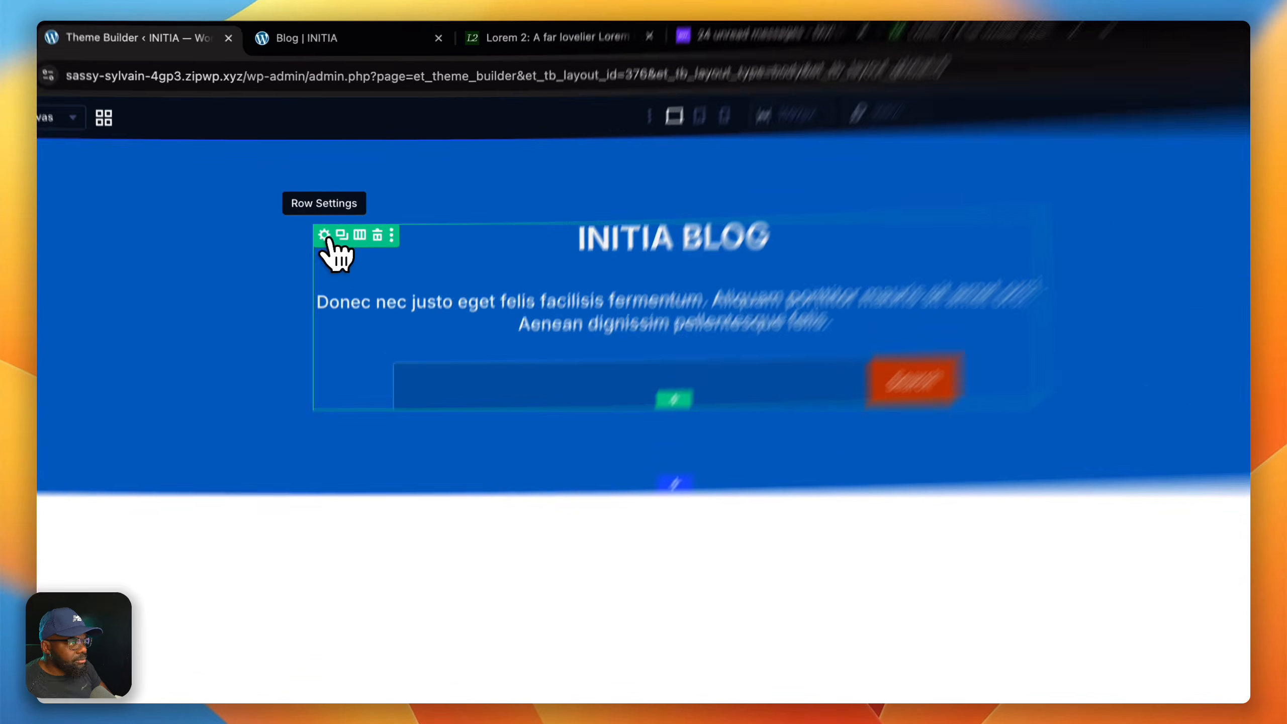
- Switch the hero row's preset to k-text-width
left_click(324, 176)
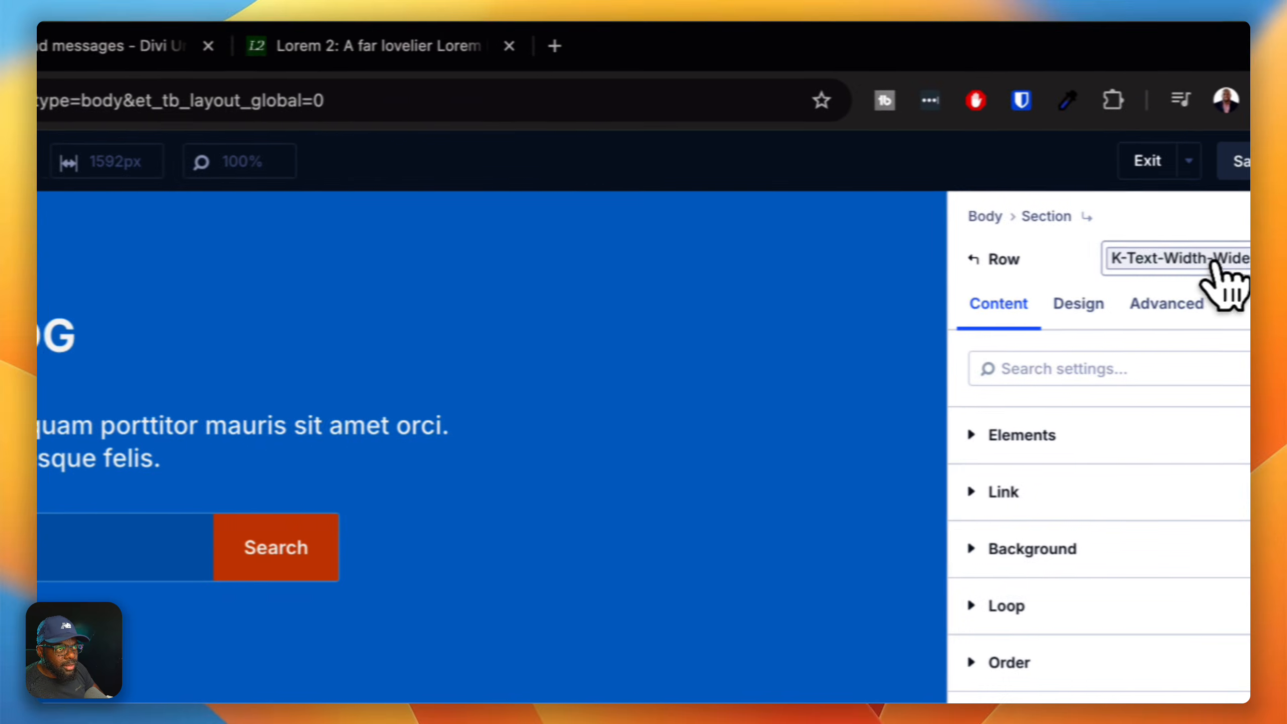
left_click(1227, 279)
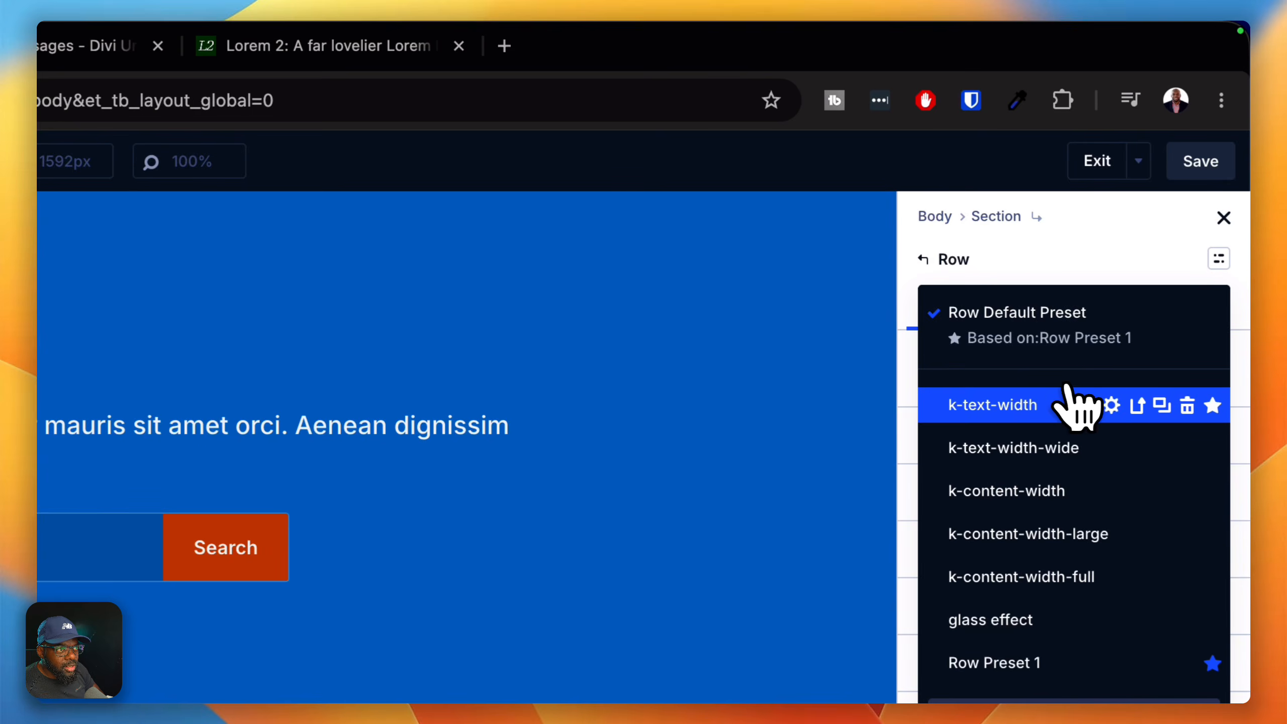
left_click(1049, 402)
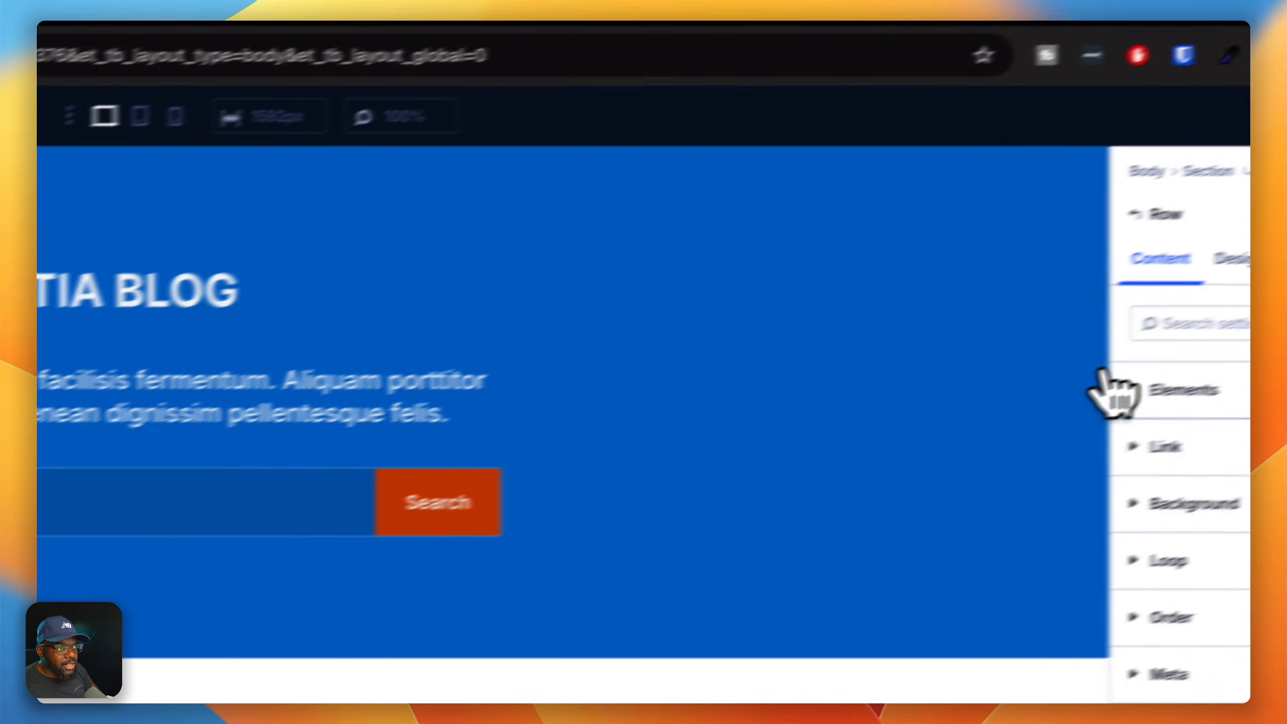
- Apply the k-gap-0 layout preset to the column inside the hero row
left_click(1211, 393)
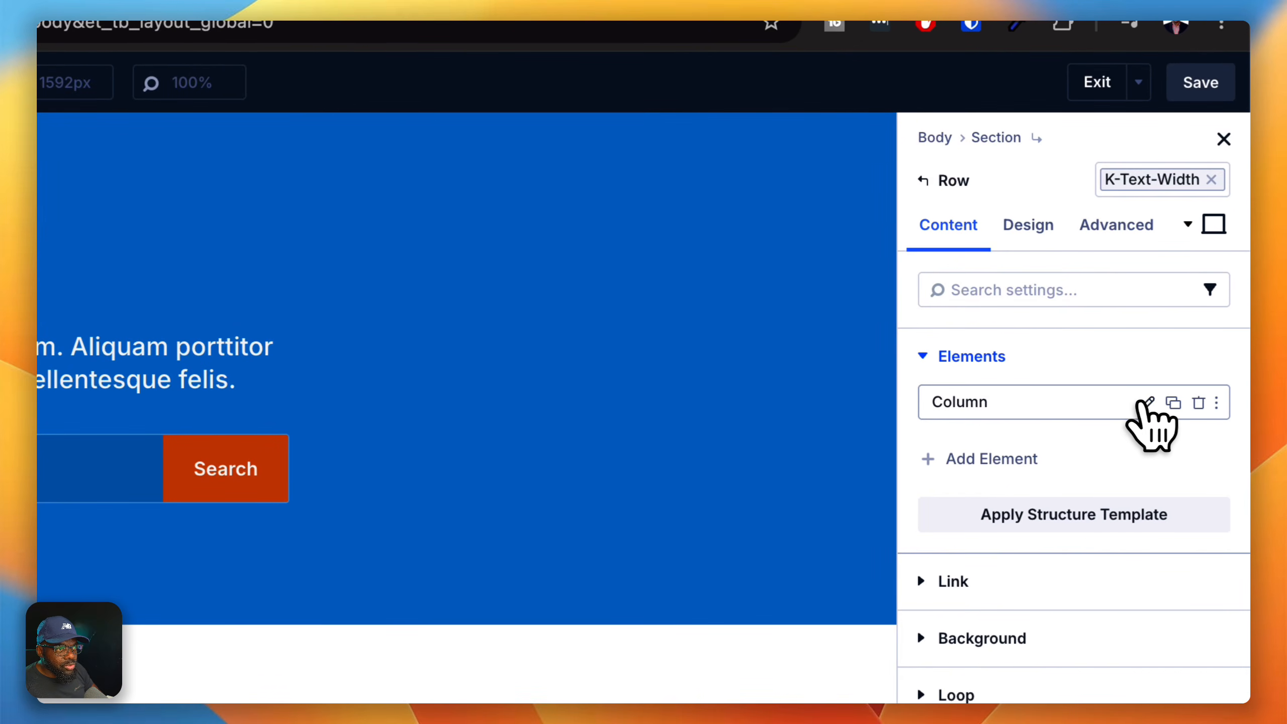
left_click(1147, 403)
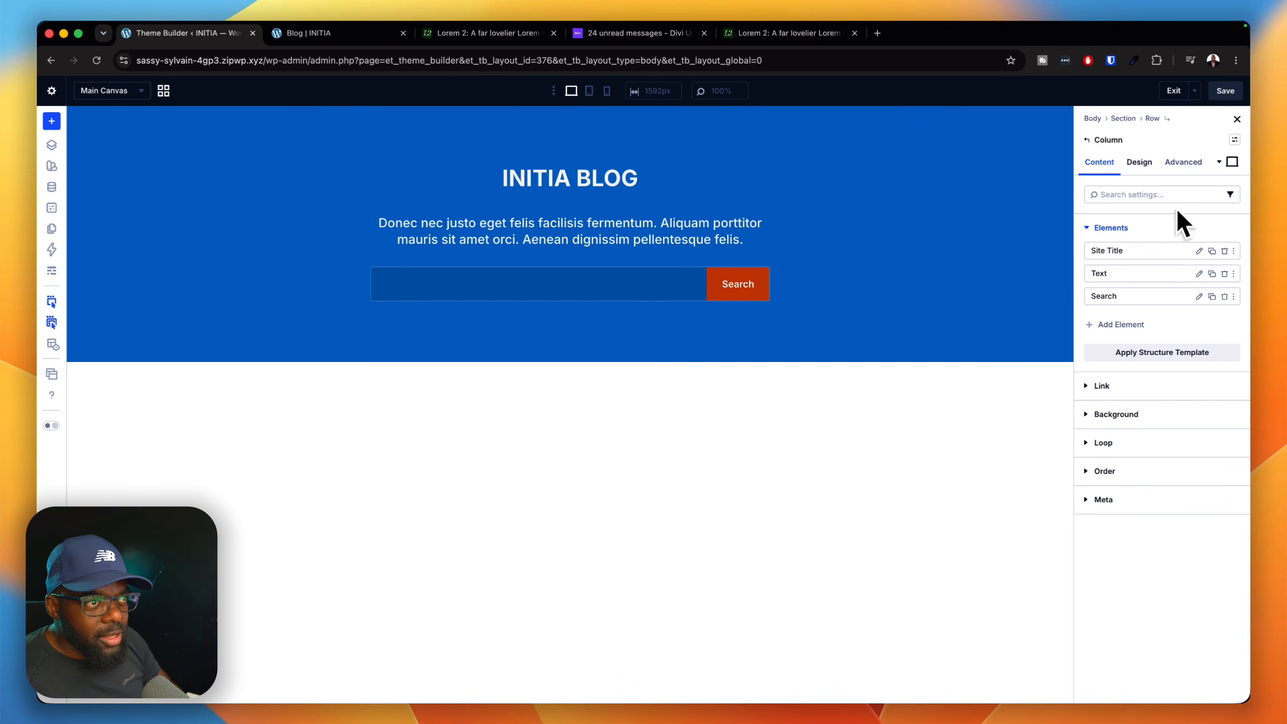
left_click(1139, 162)
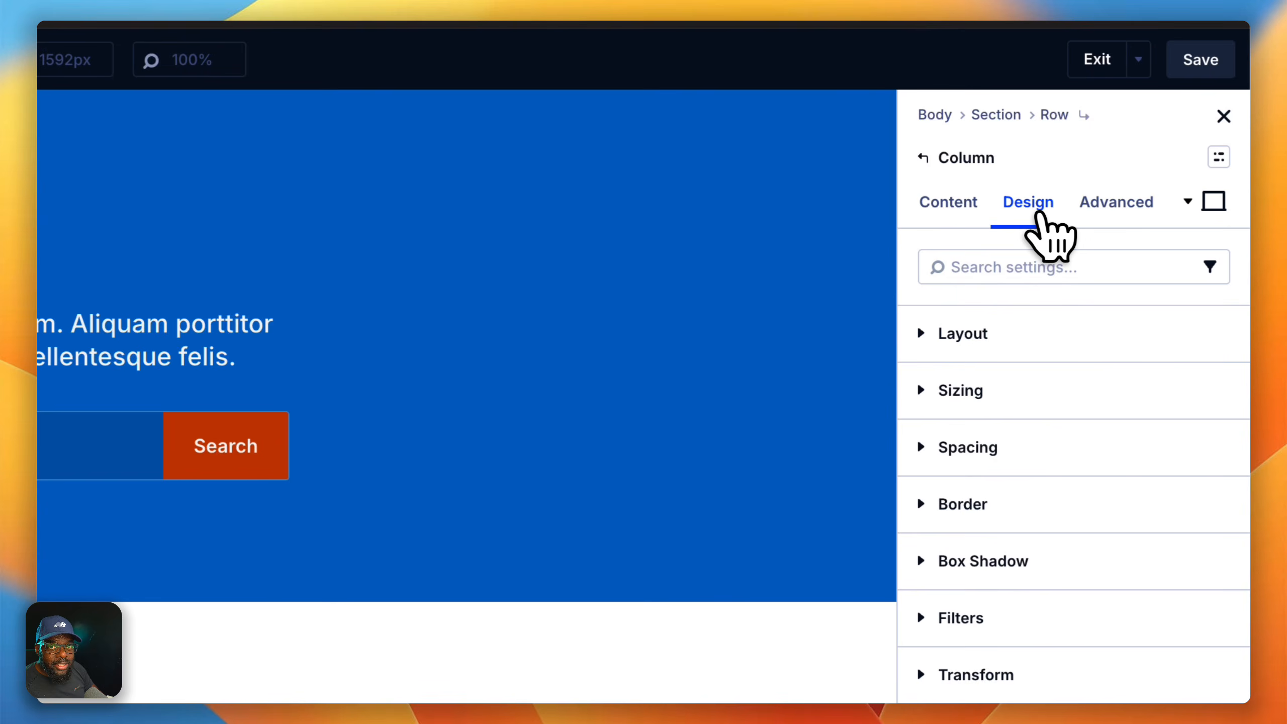
left_click(1219, 334)
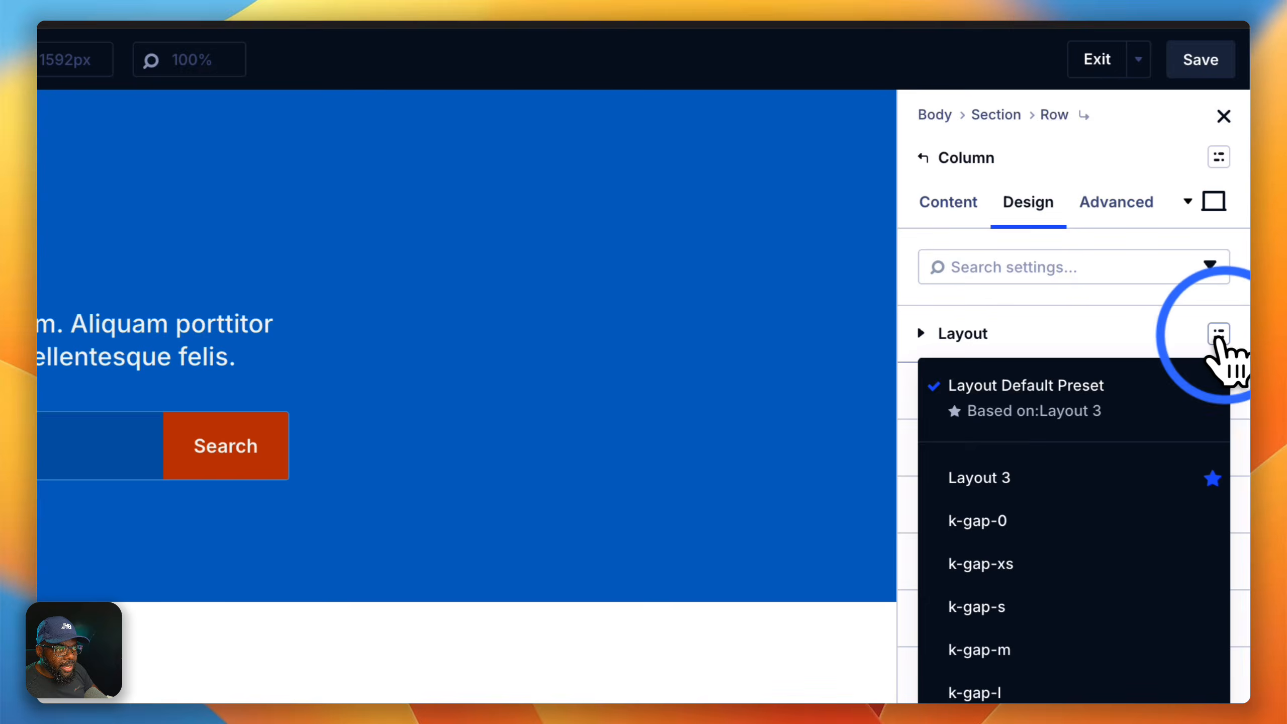
left_click(1053, 520)
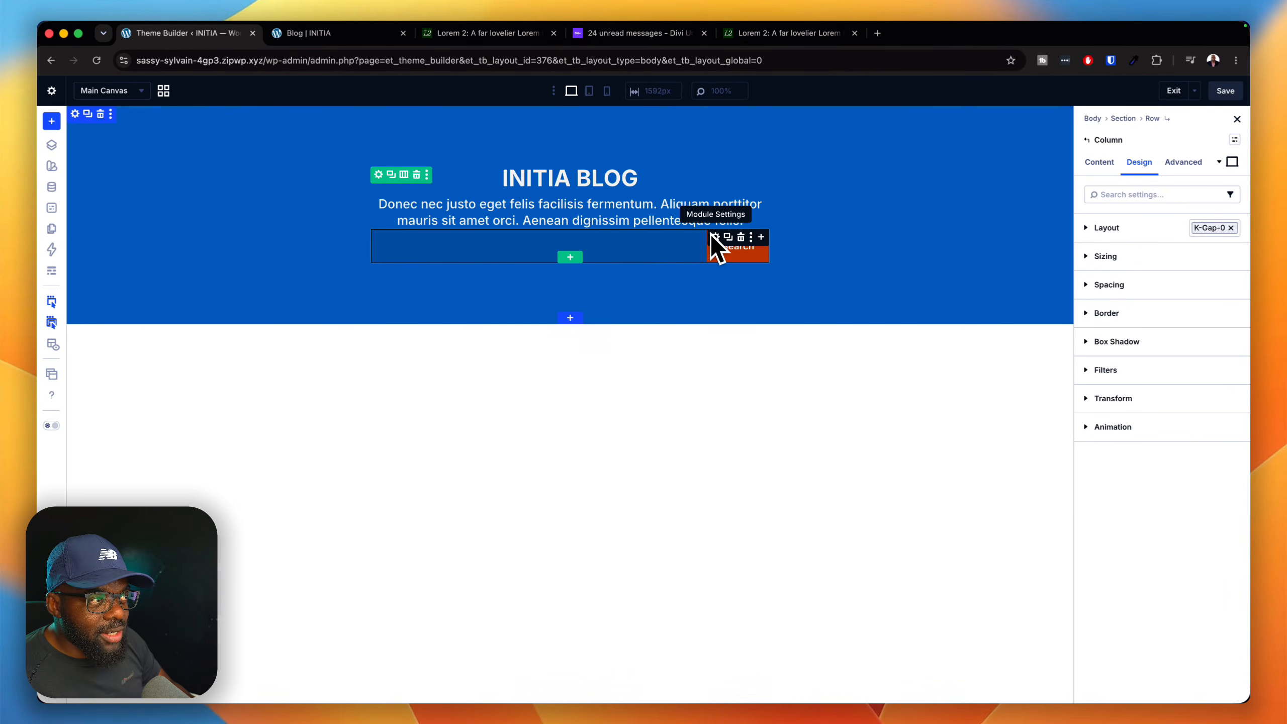
- Apply the k-margin-top-xs spacing preset to the hero's Text module
left_click(716, 203)
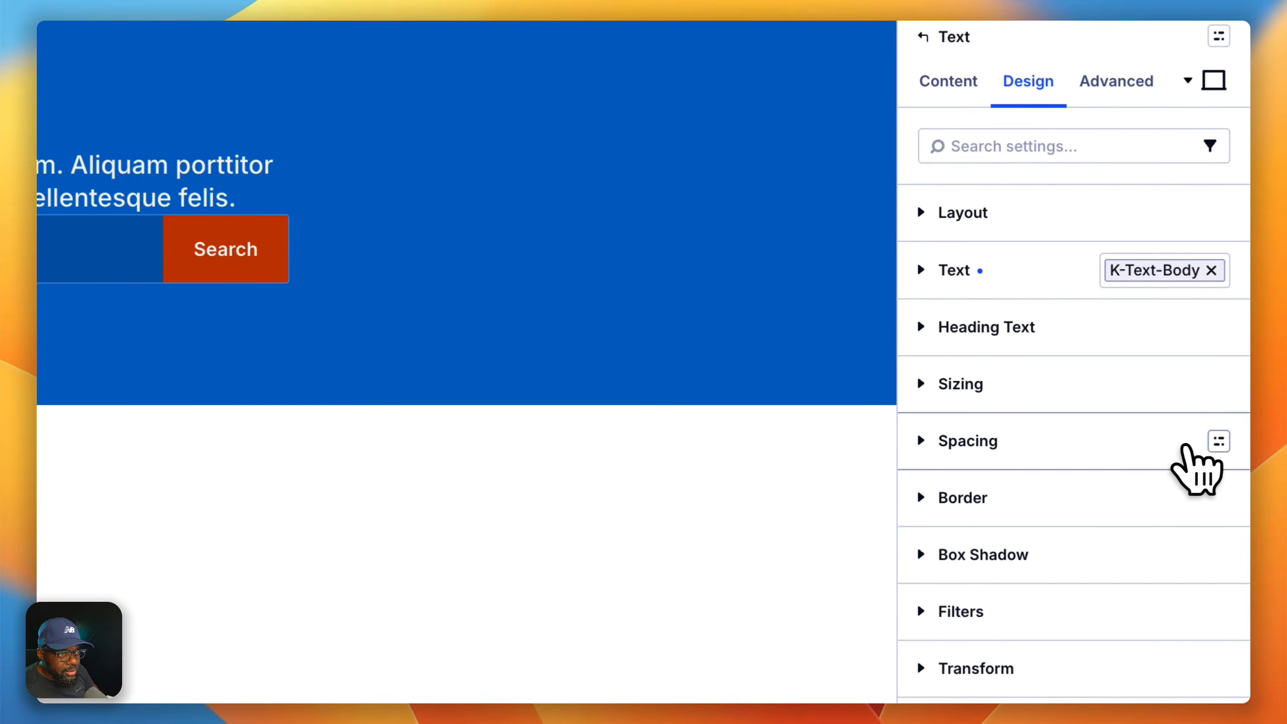
left_click(1219, 441)
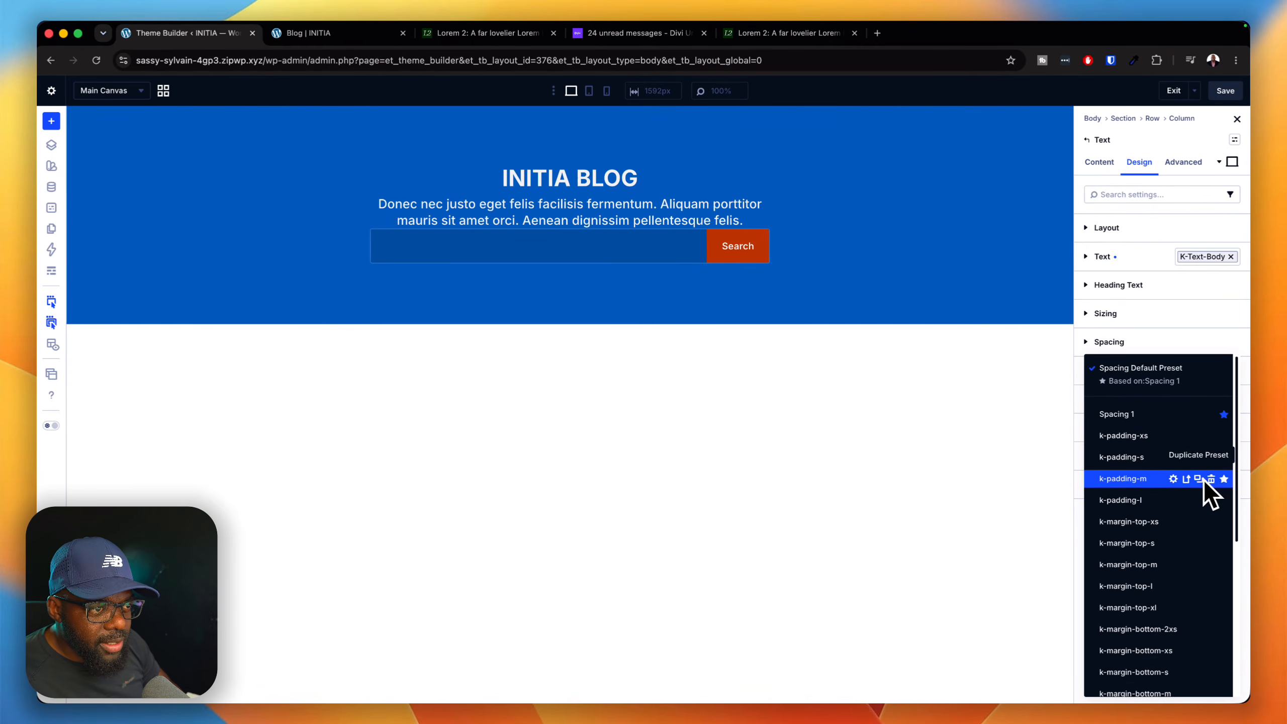
left_click(1158, 522)
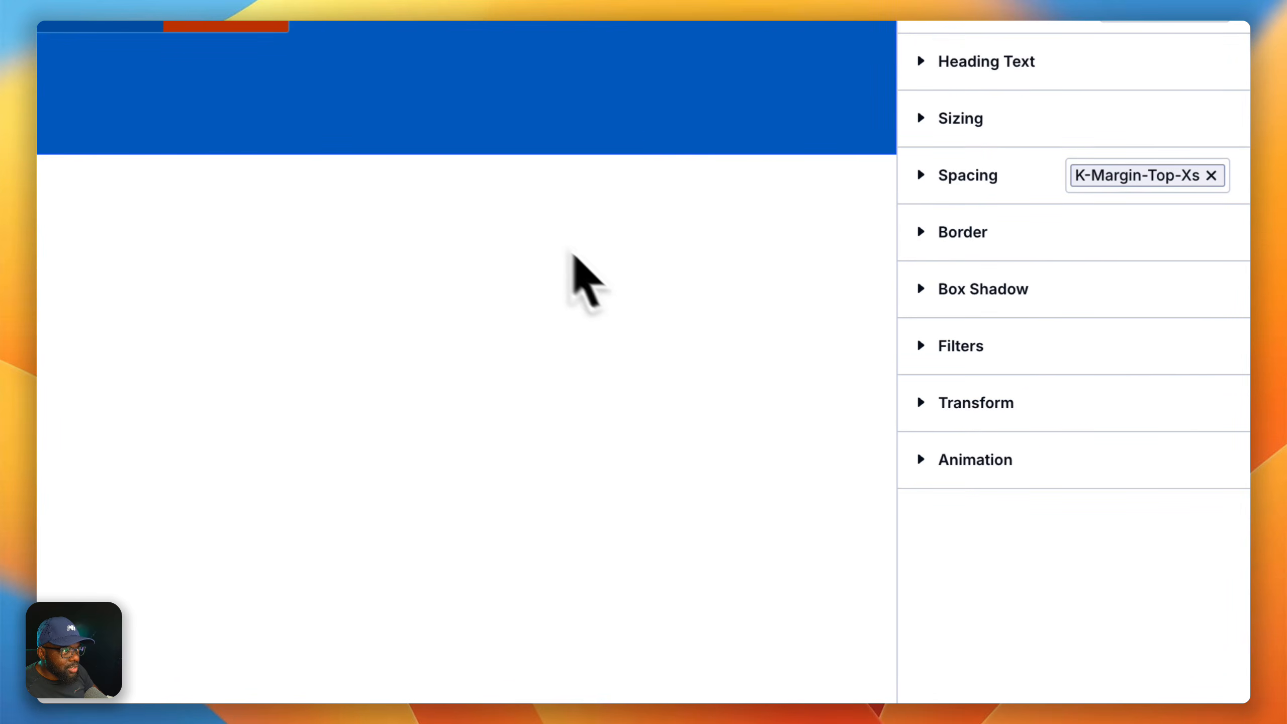
- Apply the k-margin-top-m spacing preset to the hero's Search module and close its settings
left_click(484, 258)
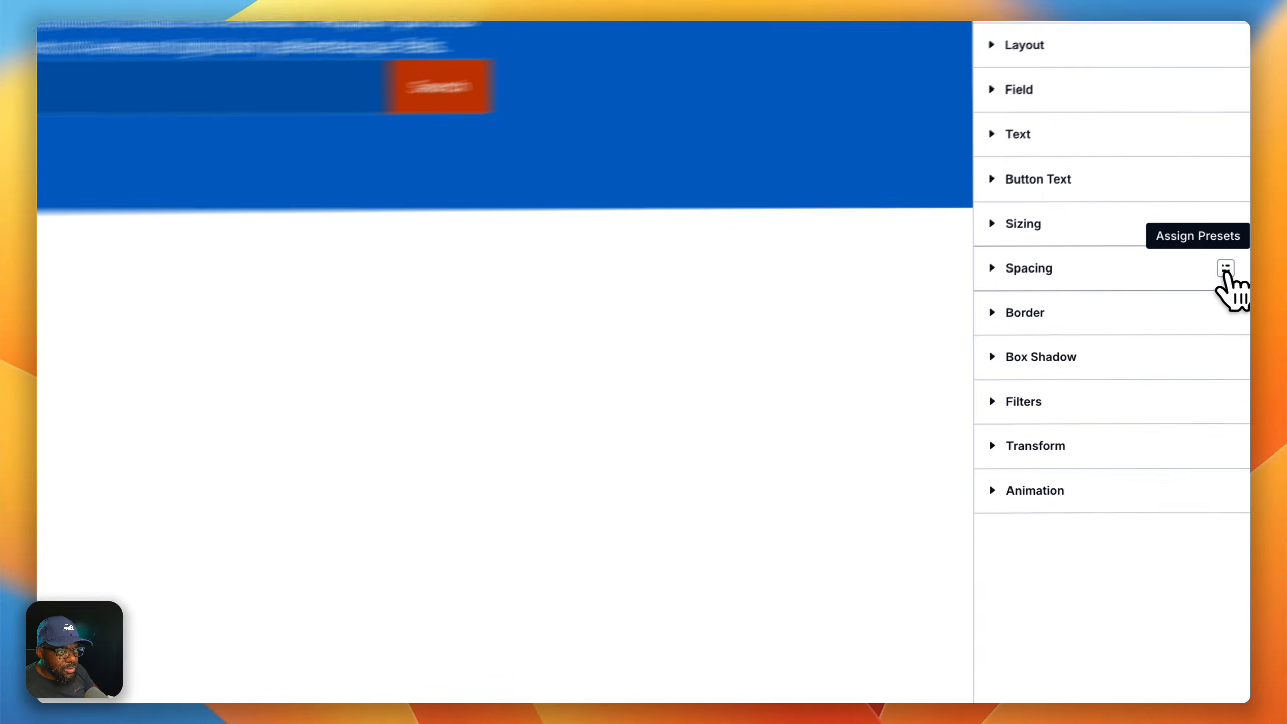
left_click(1235, 370)
scroll(1178, 562, "down", 3)
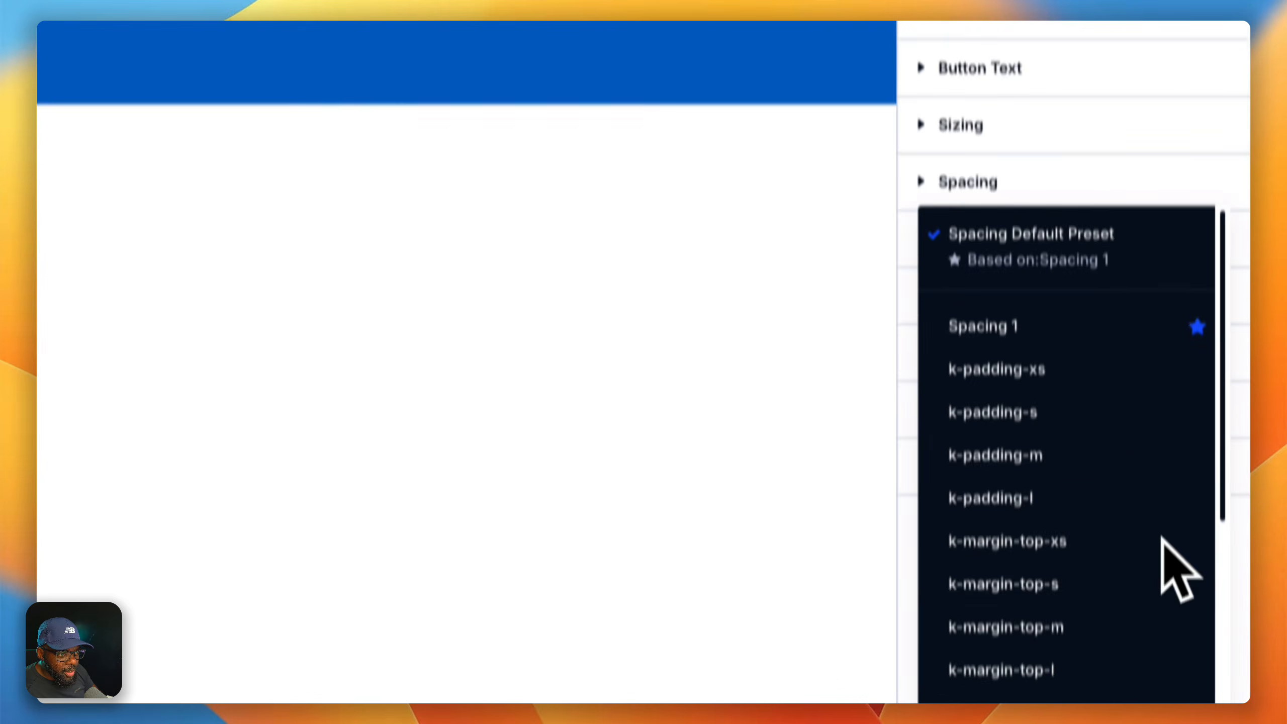
left_click(1060, 488)
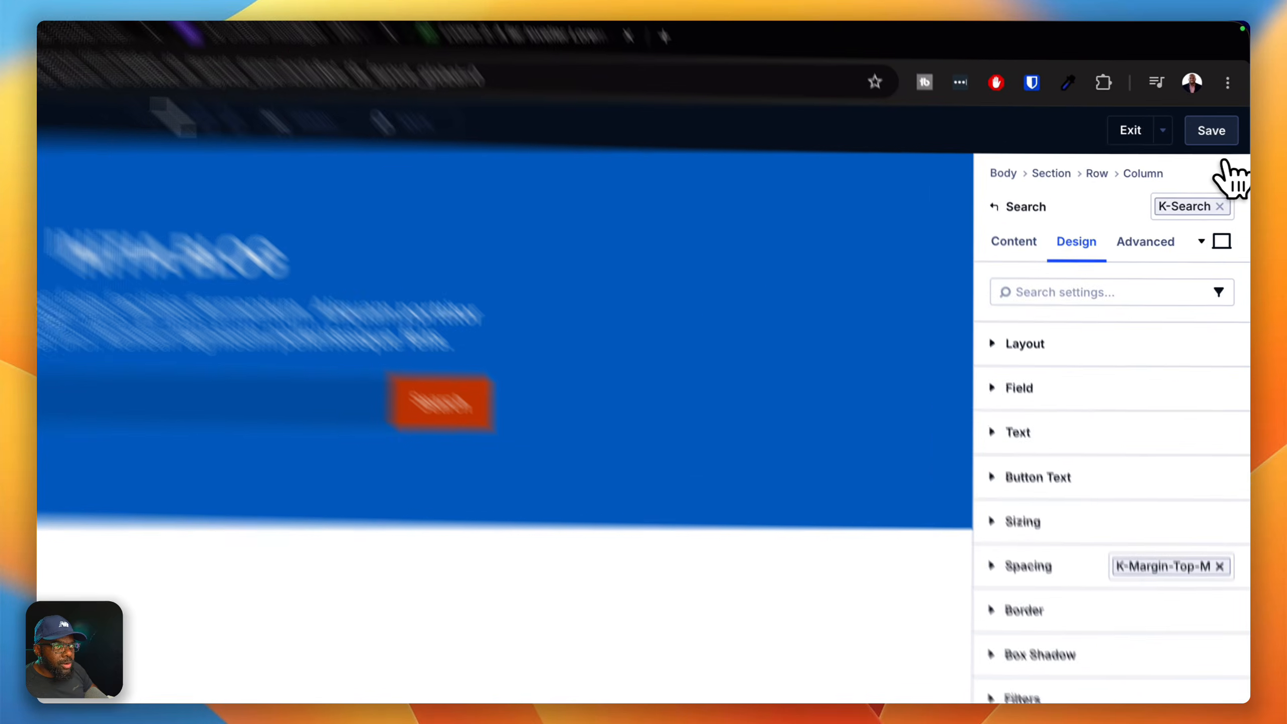
left_click(1227, 84)
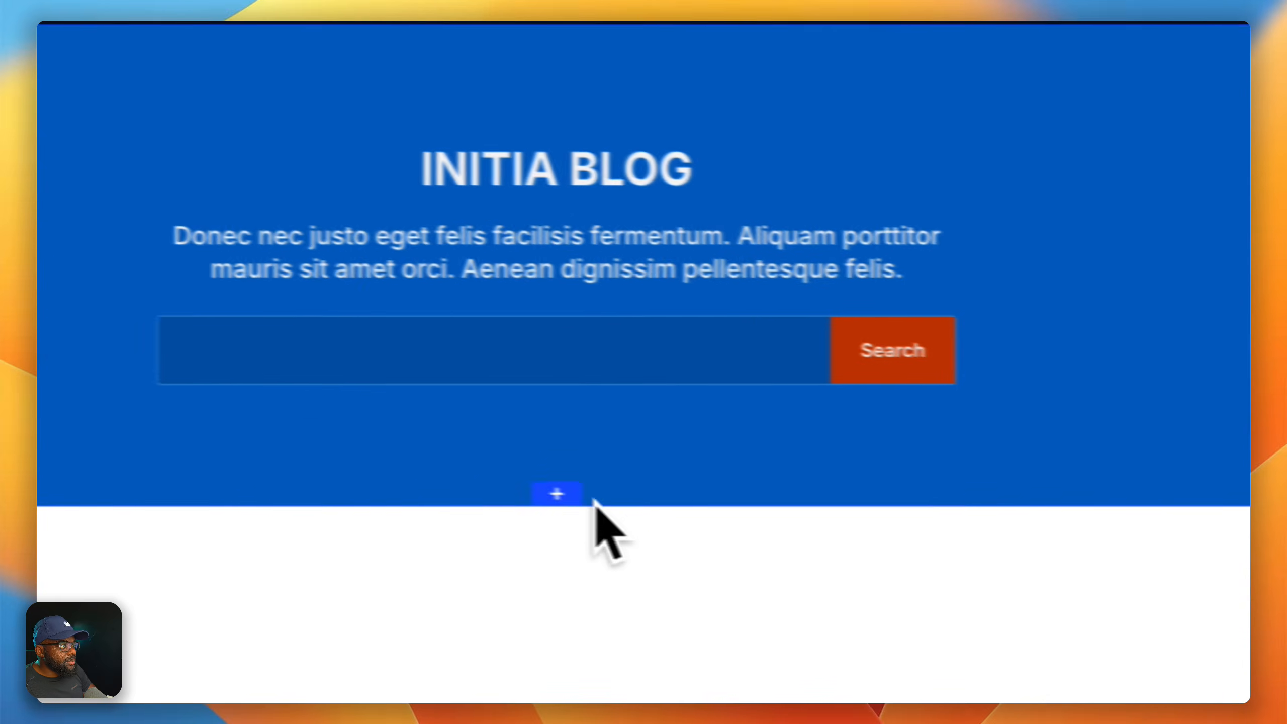
- Insert a new section with one equal column beneath the hero and add a Text module to it
left_click(557, 493)
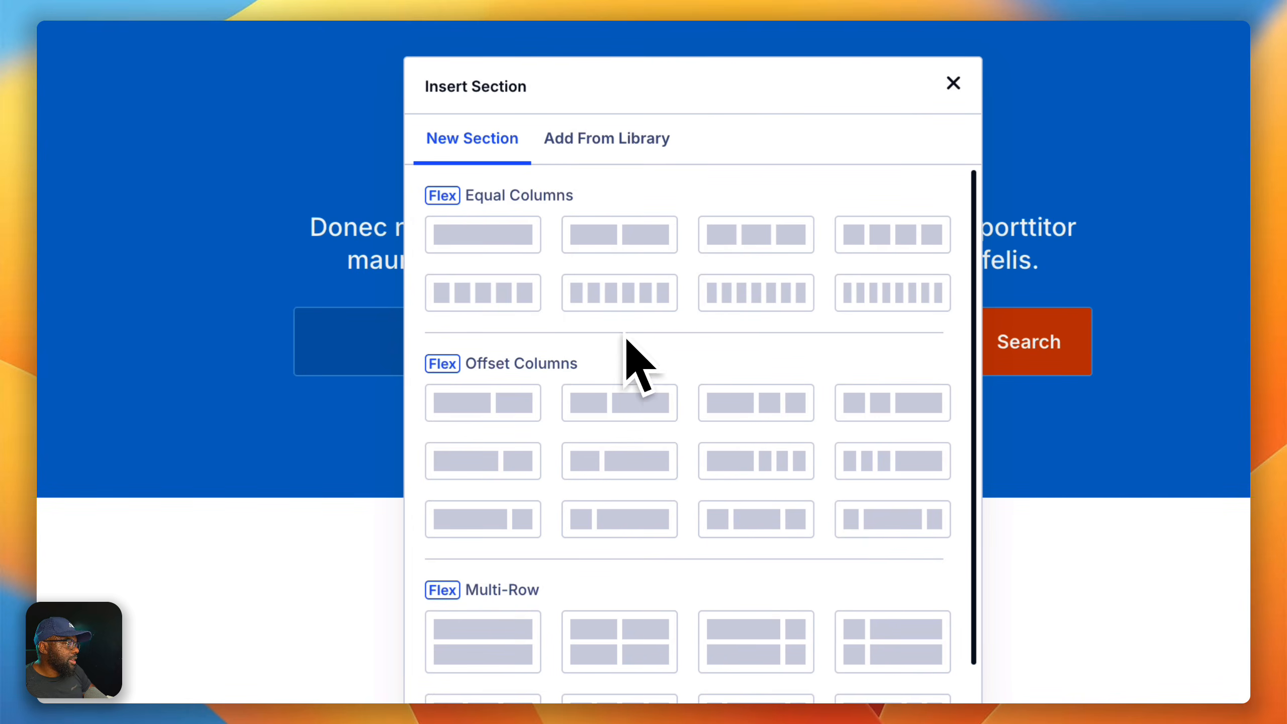
left_click(518, 234)
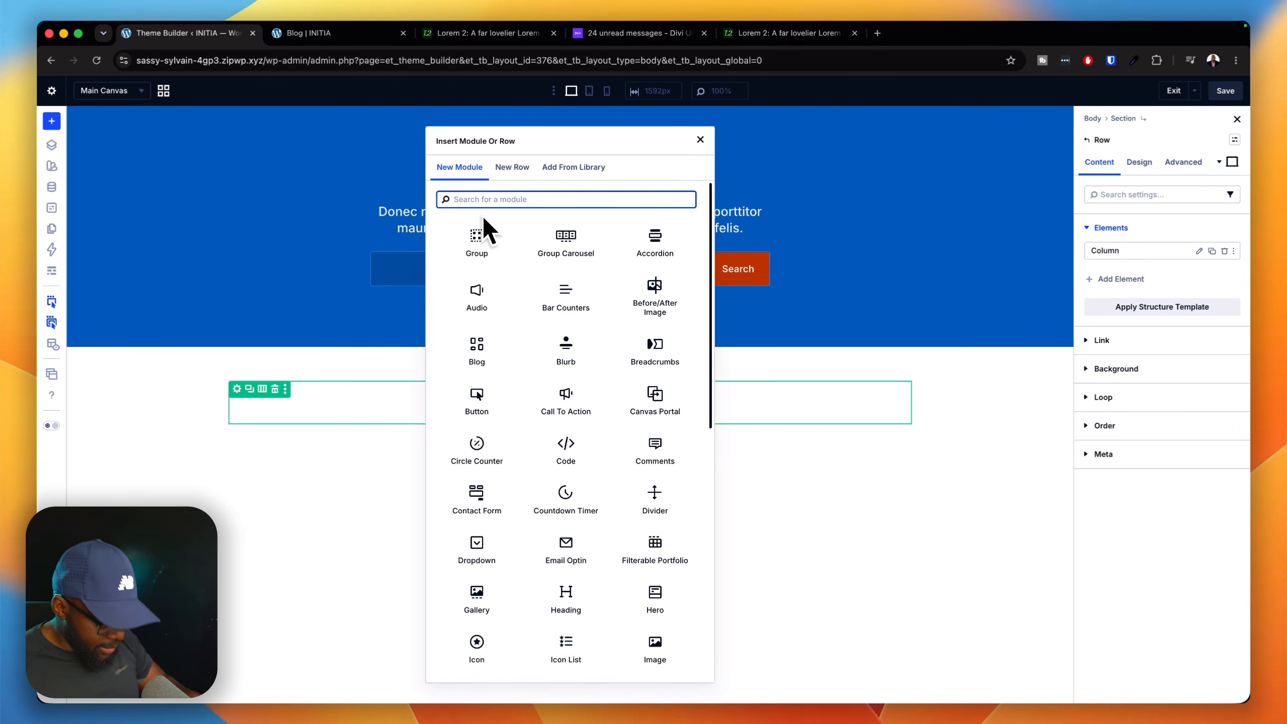
type("text")
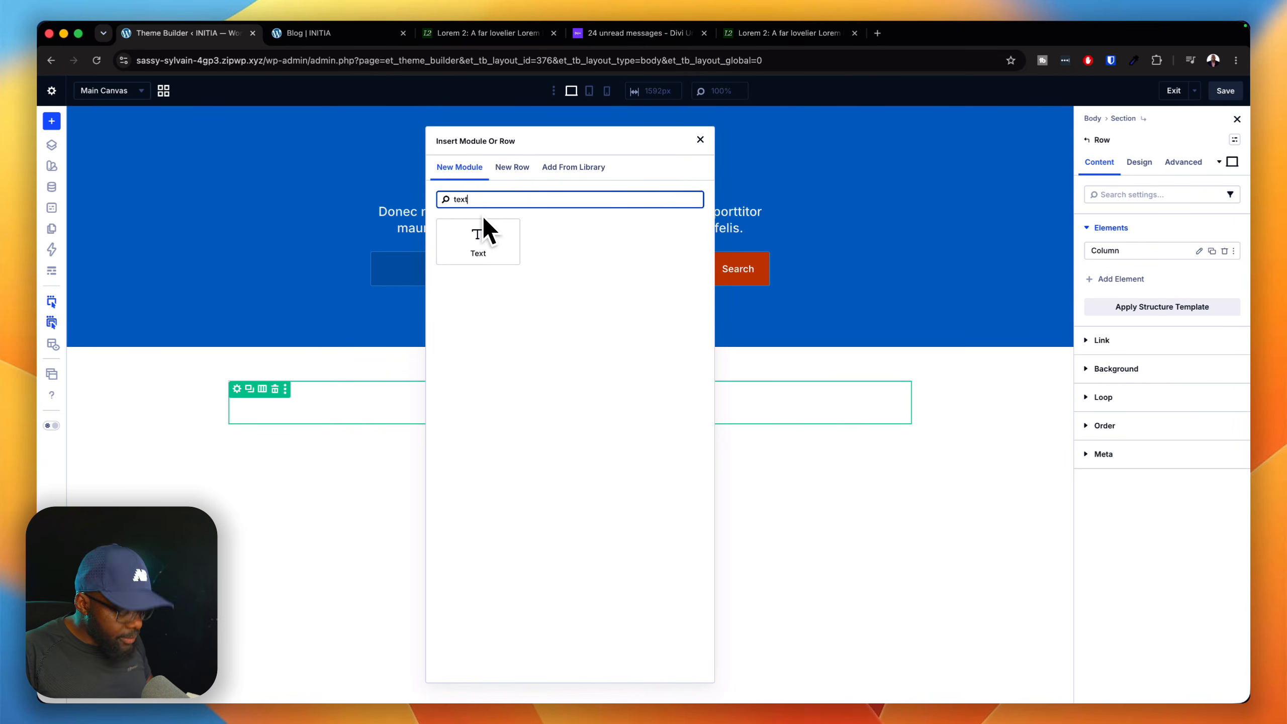
left_click(482, 218)
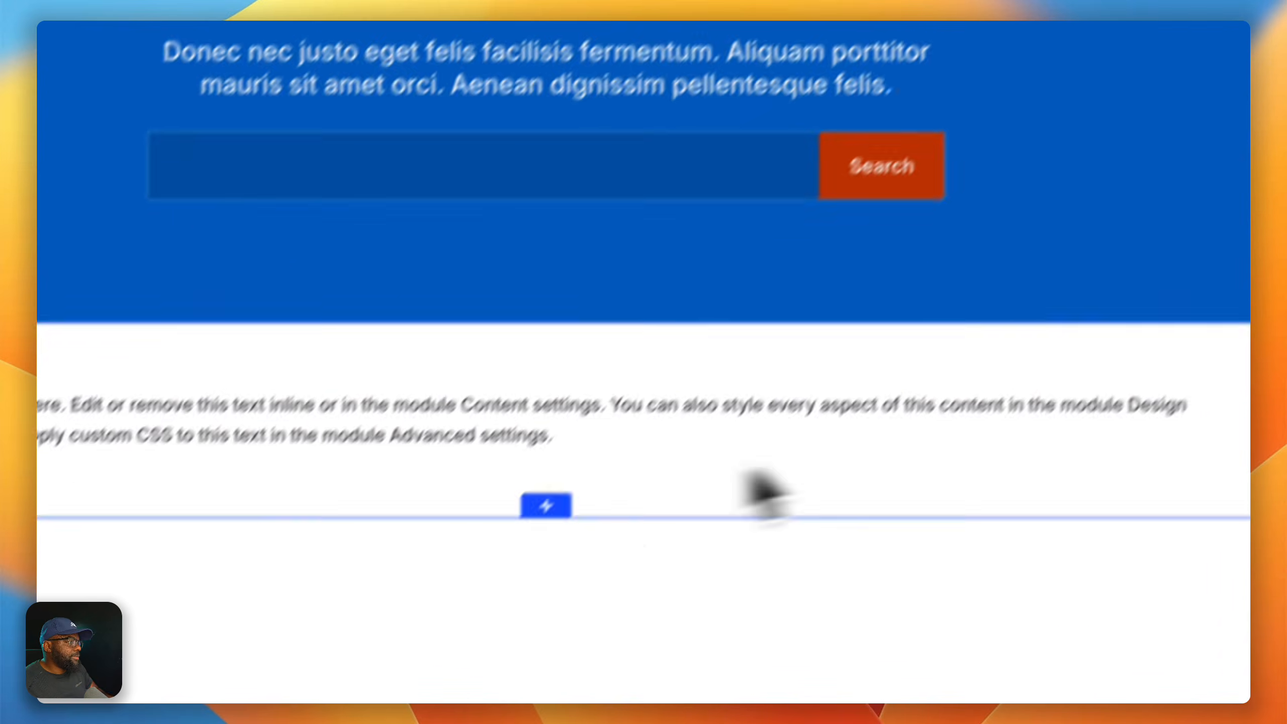
- Replace the new Text module's default body with "Latest Posts" and add a single-column row beneath it
left_click_drag(1210, 425, 875, 289)
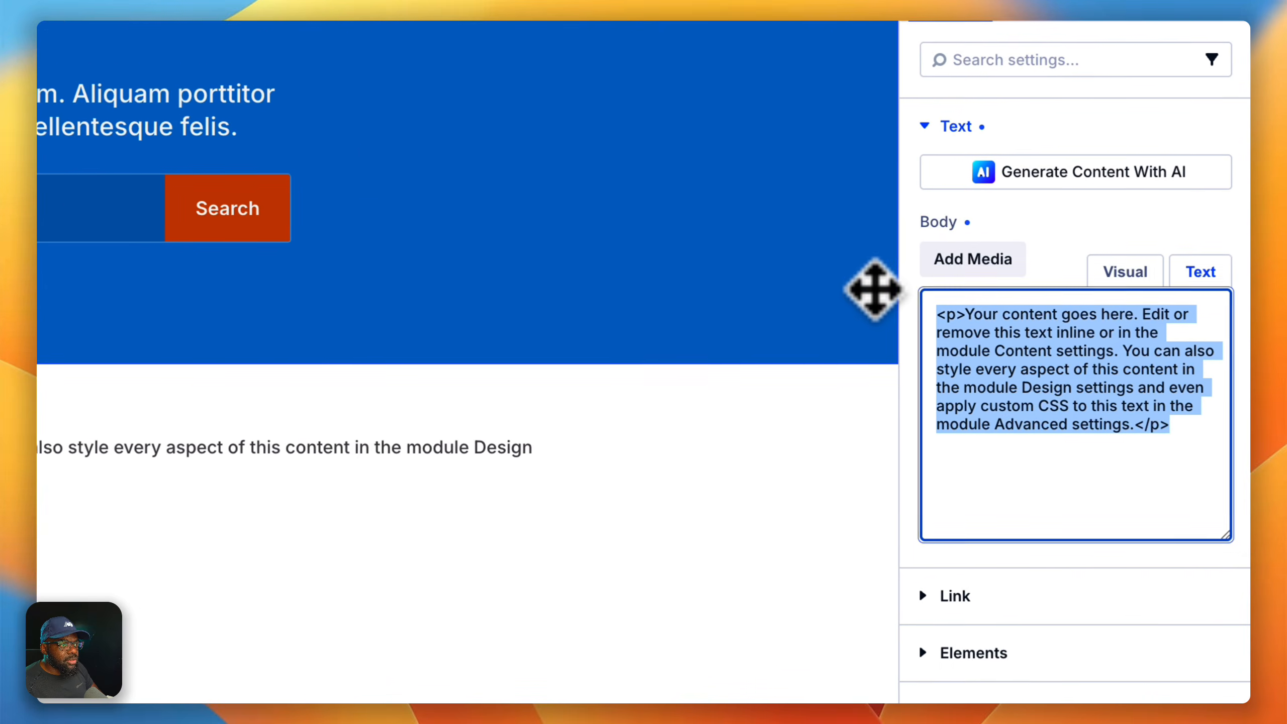
type("Lat")
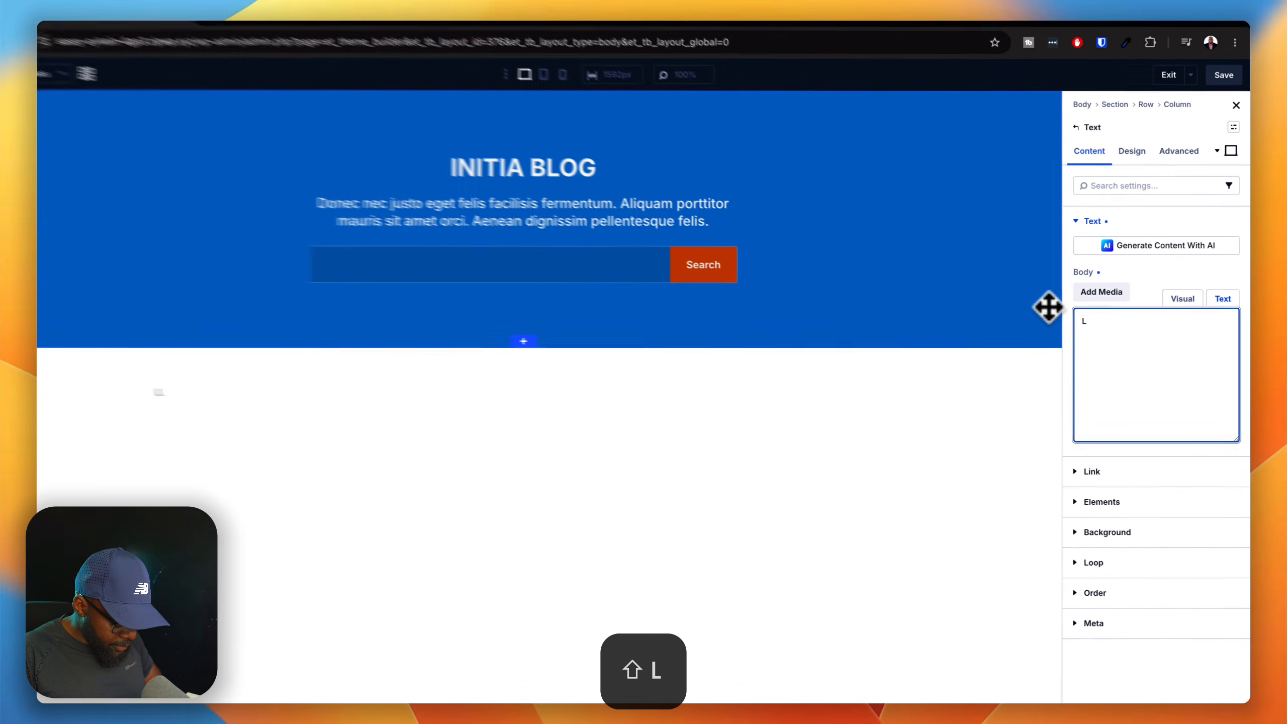
type("est Posts")
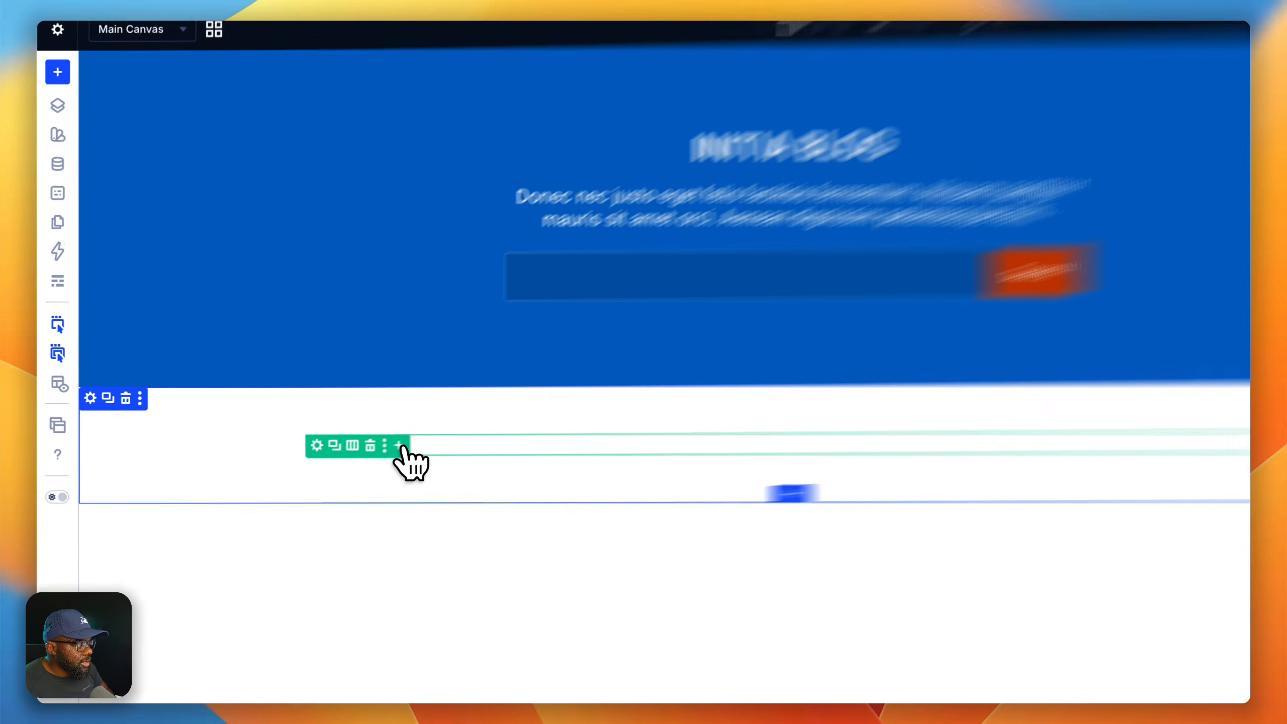
left_click(295, 388)
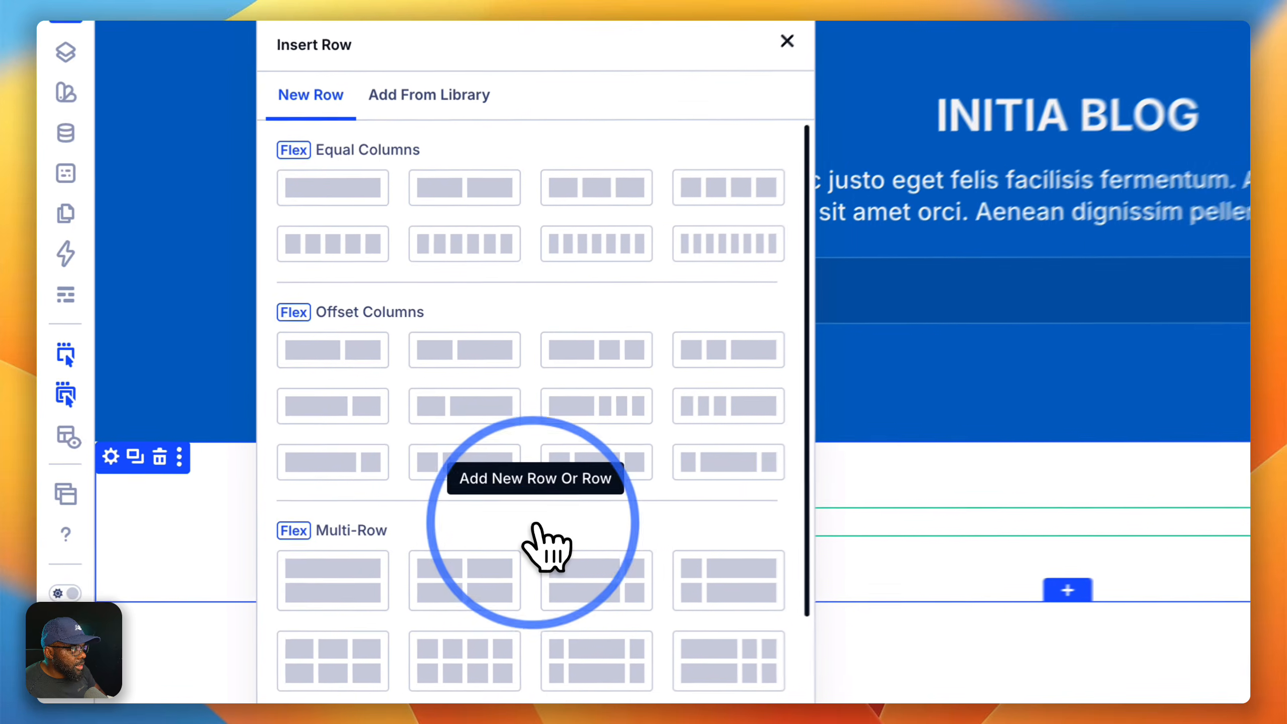
left_click(381, 196)
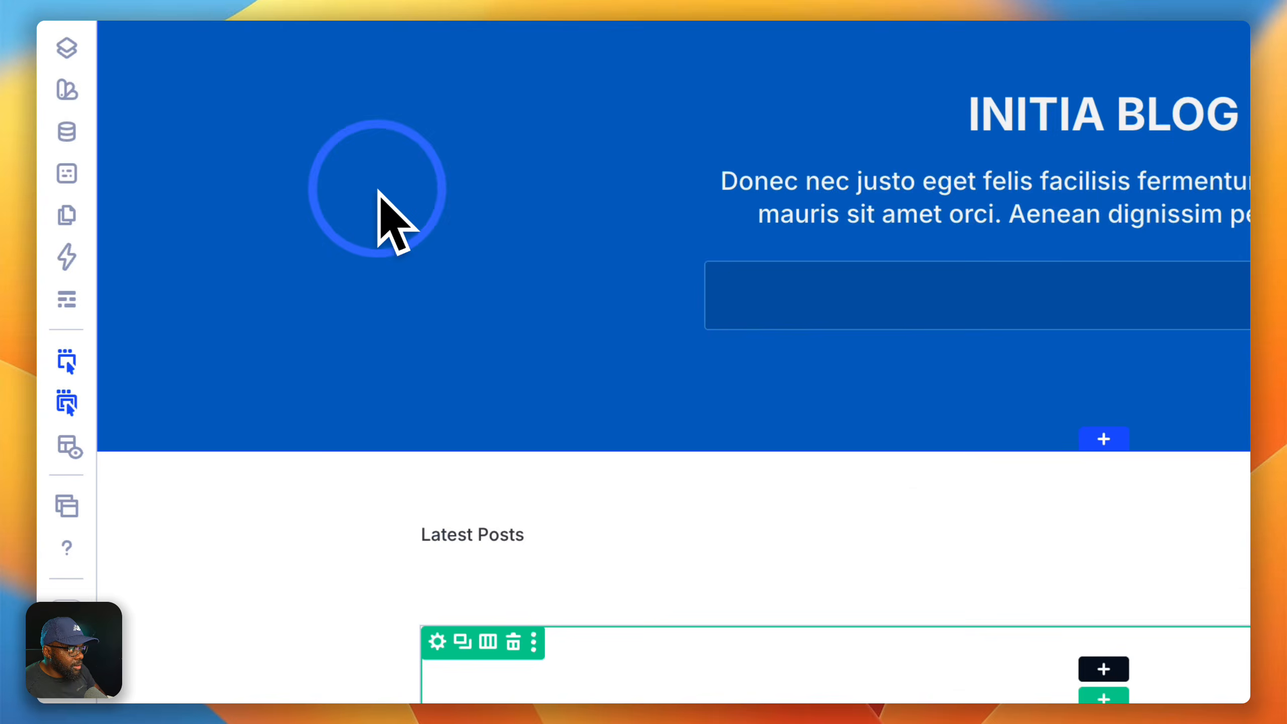
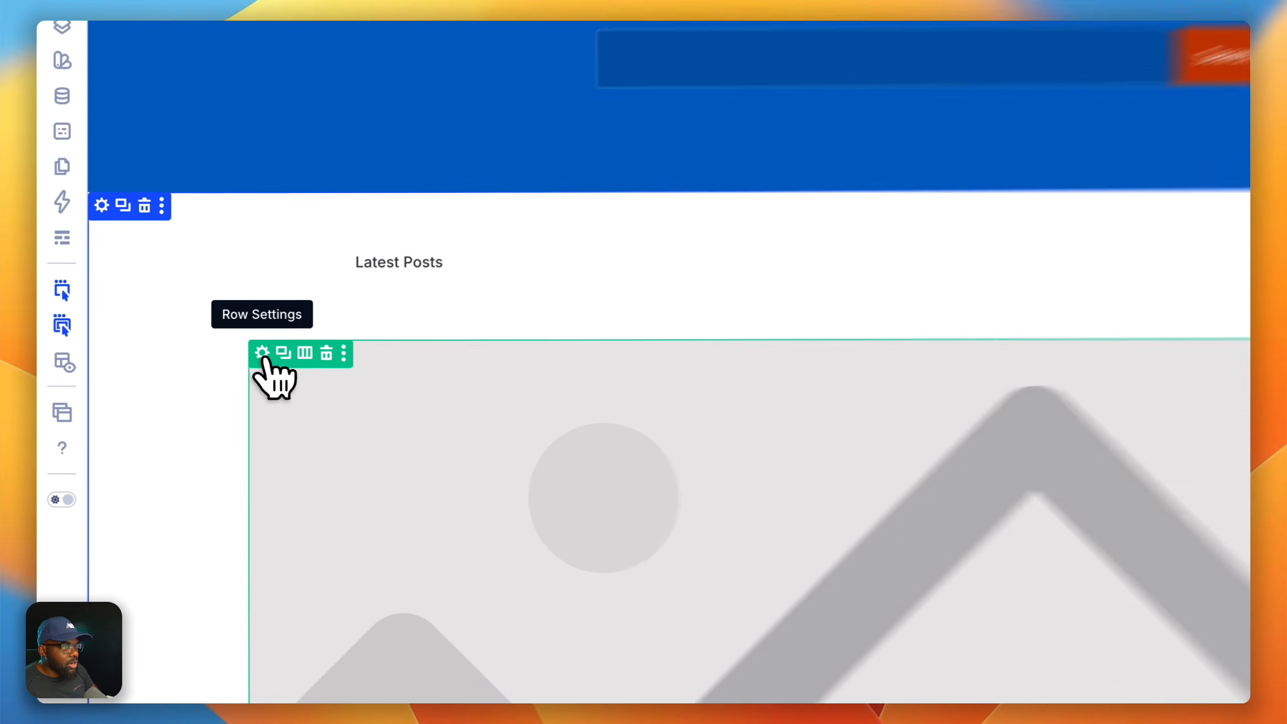
- Apply the autogrid preset to the column holding the post card Group in the row below Latest Posts
left_click(171, 340)
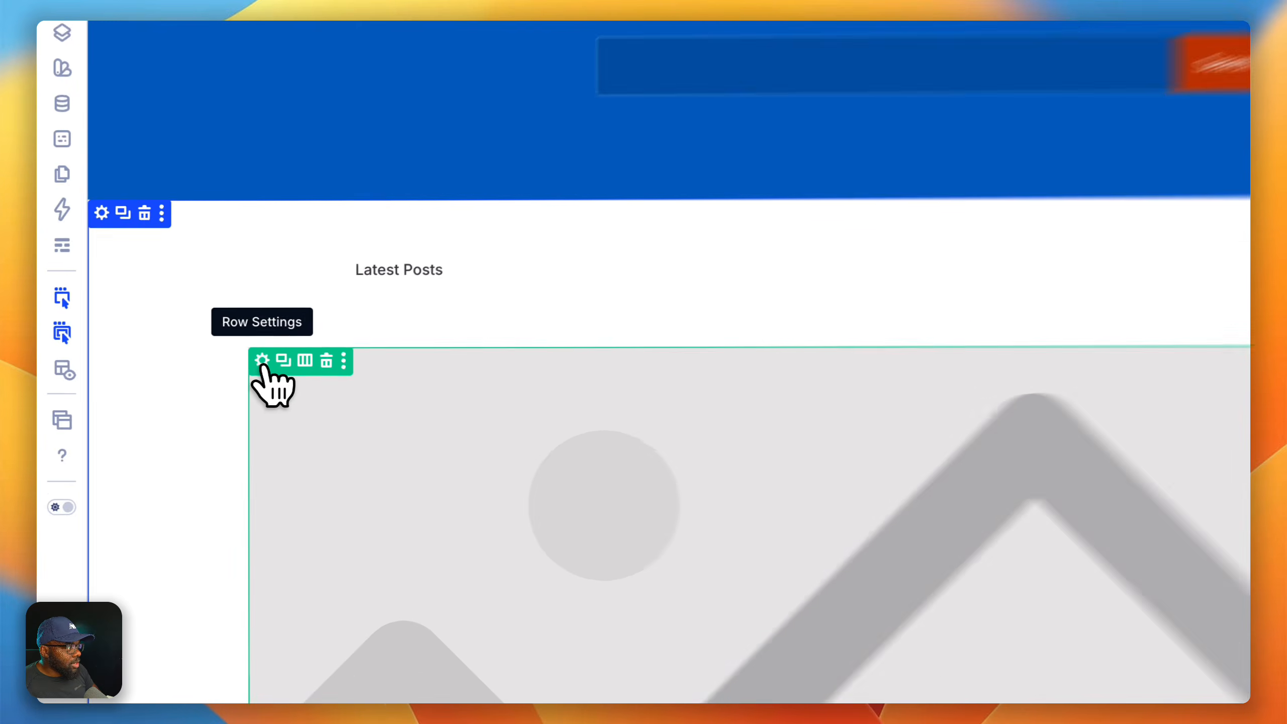
left_click(171, 339)
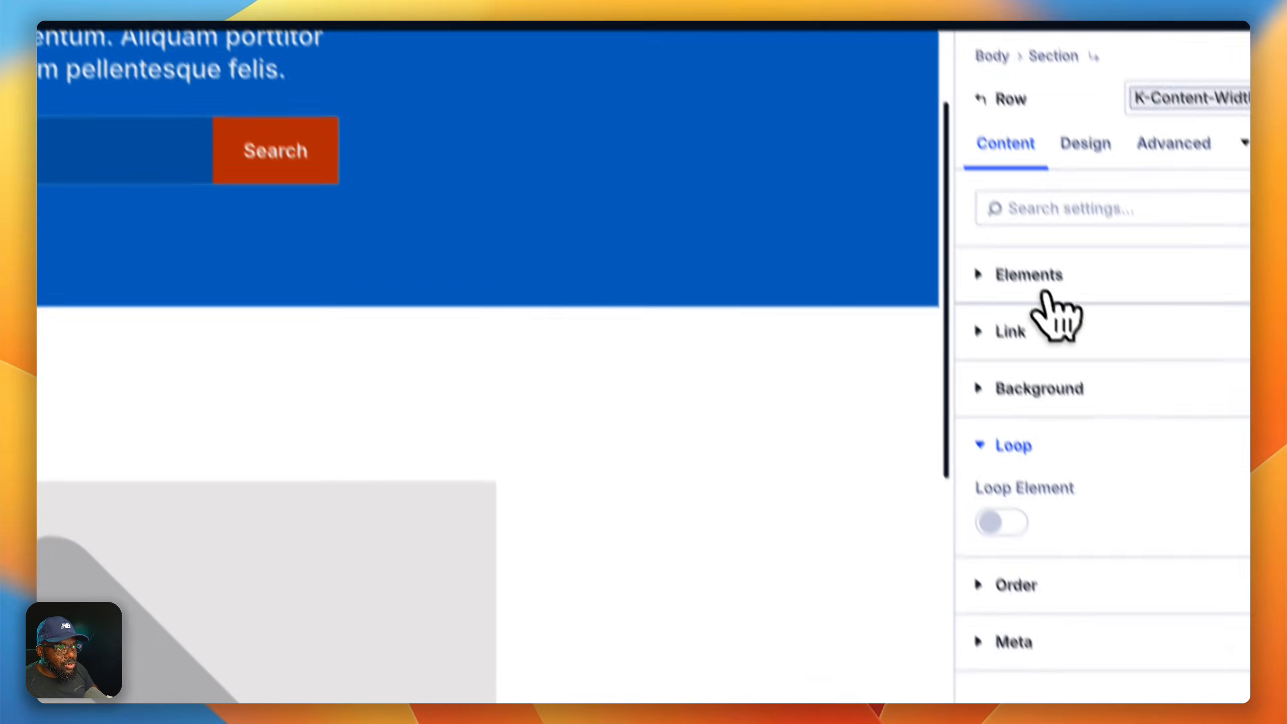
left_click(1048, 297)
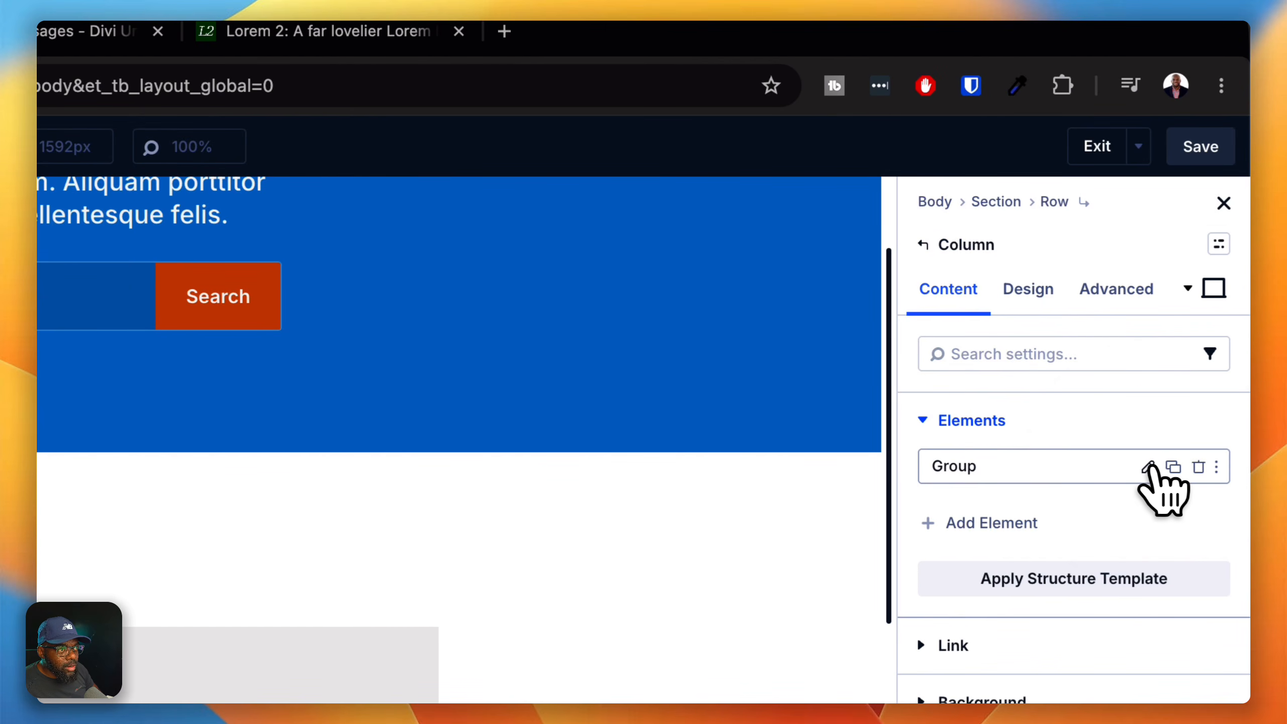
left_click(1221, 244)
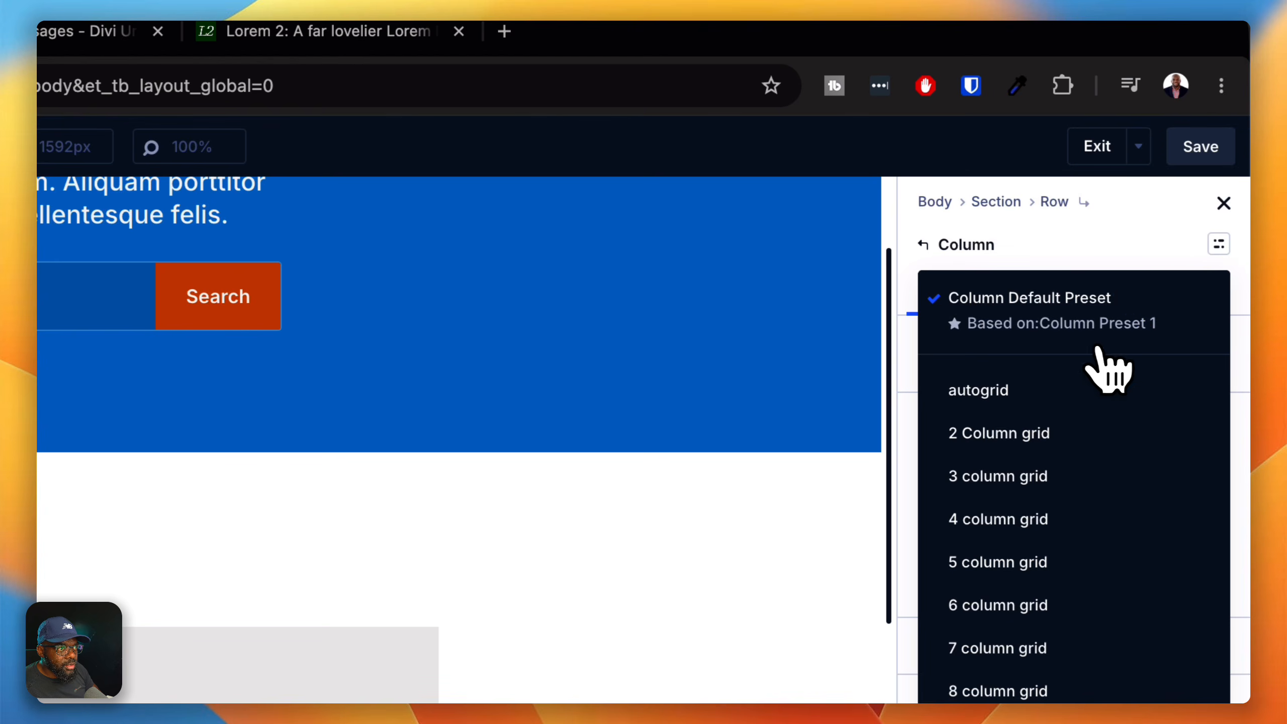
left_click(1039, 388)
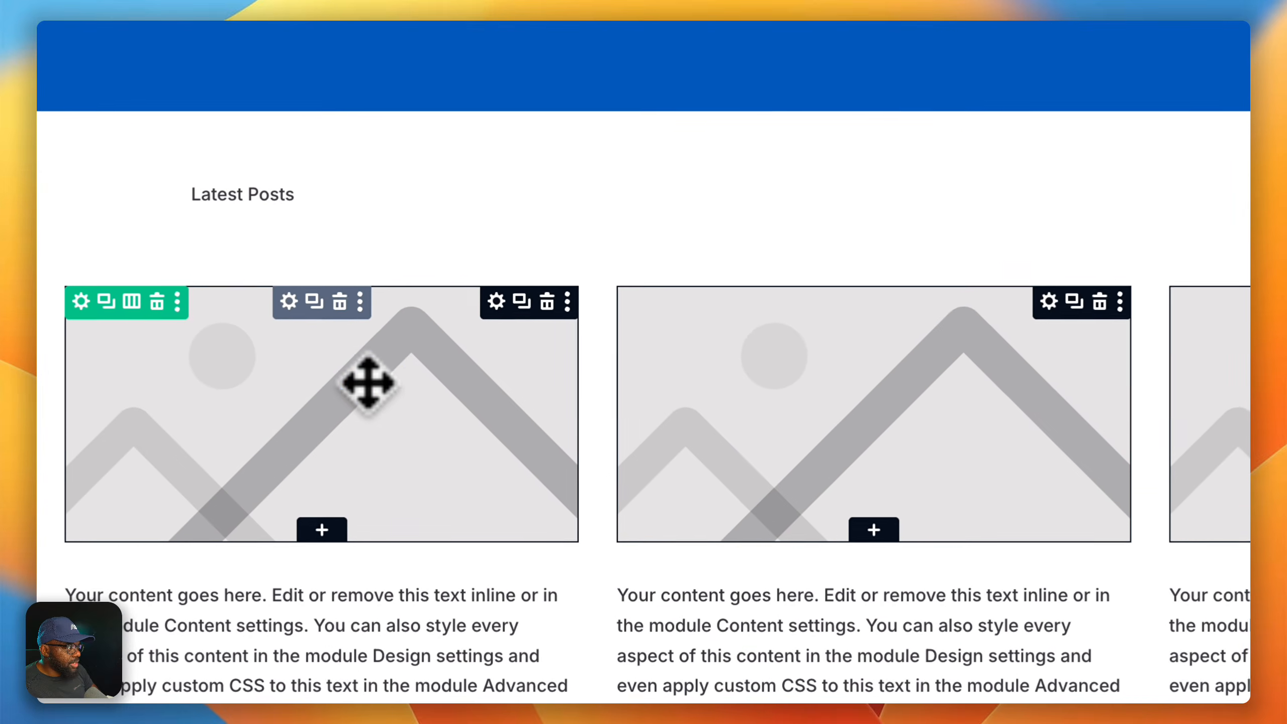
- Set the post card's Image module to use Loop Featured Image as its dynamic content
left_click(382, 397)
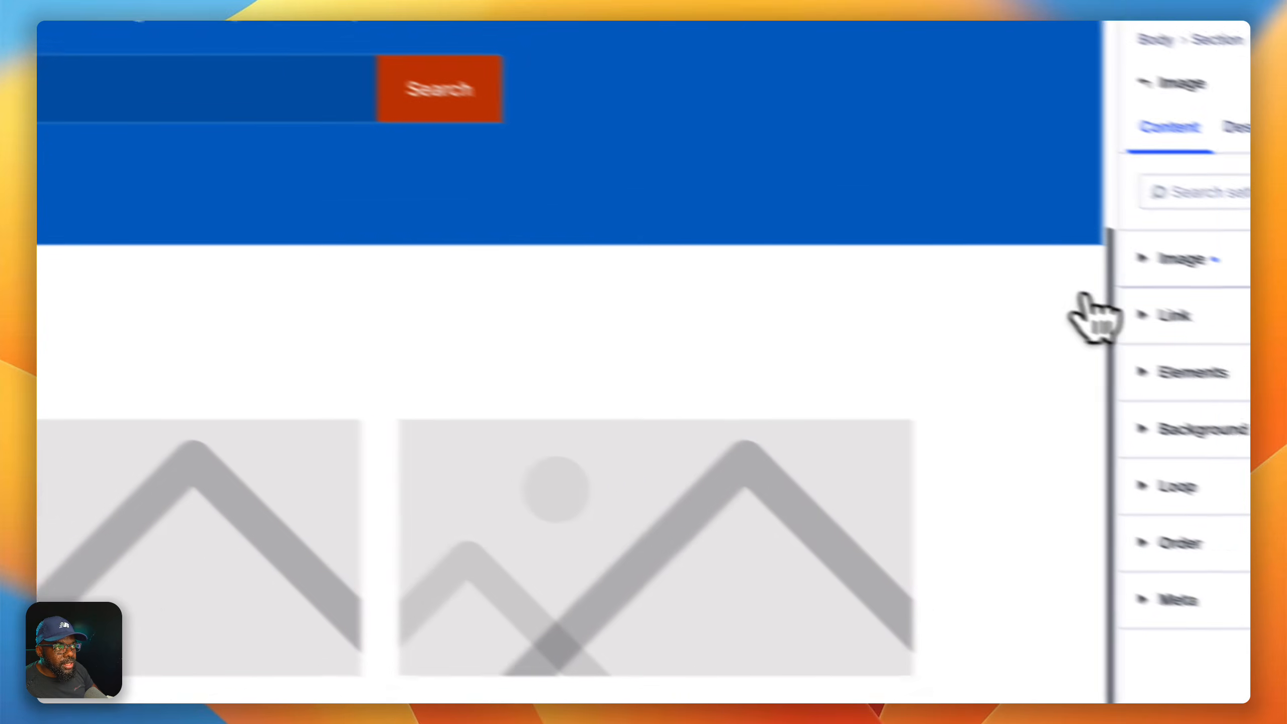
left_click(1085, 309)
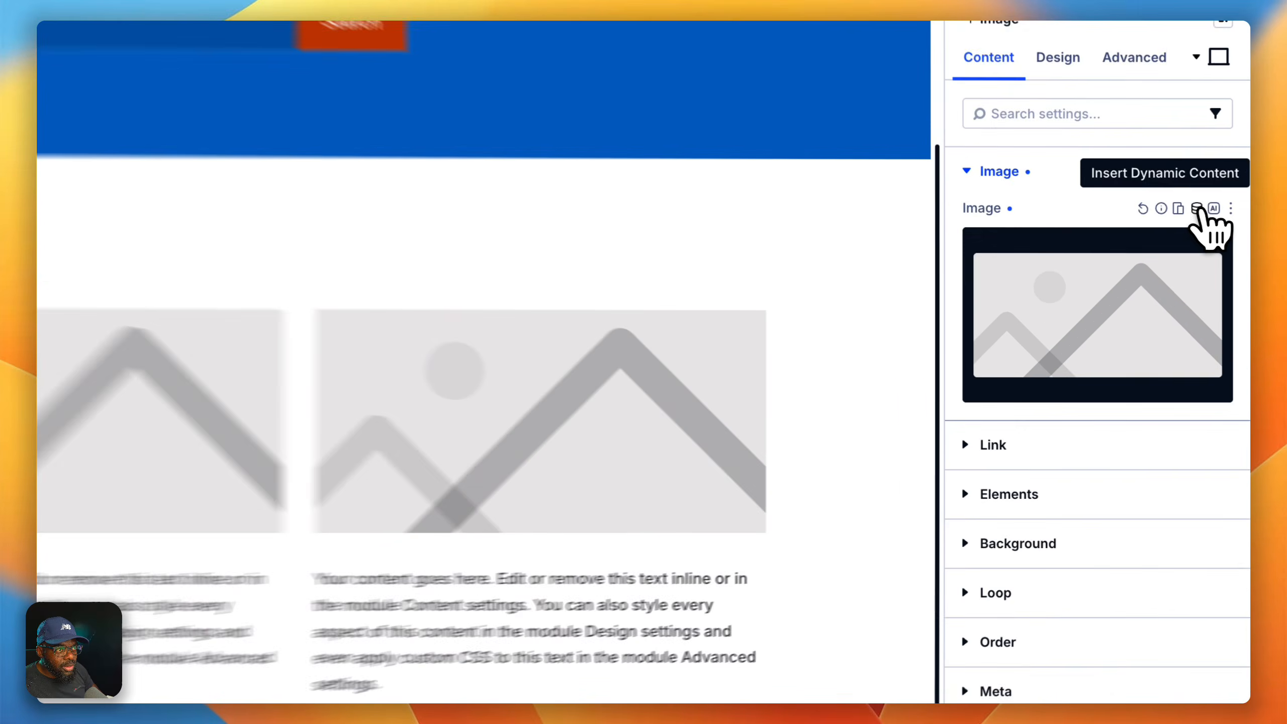
left_click(1220, 250)
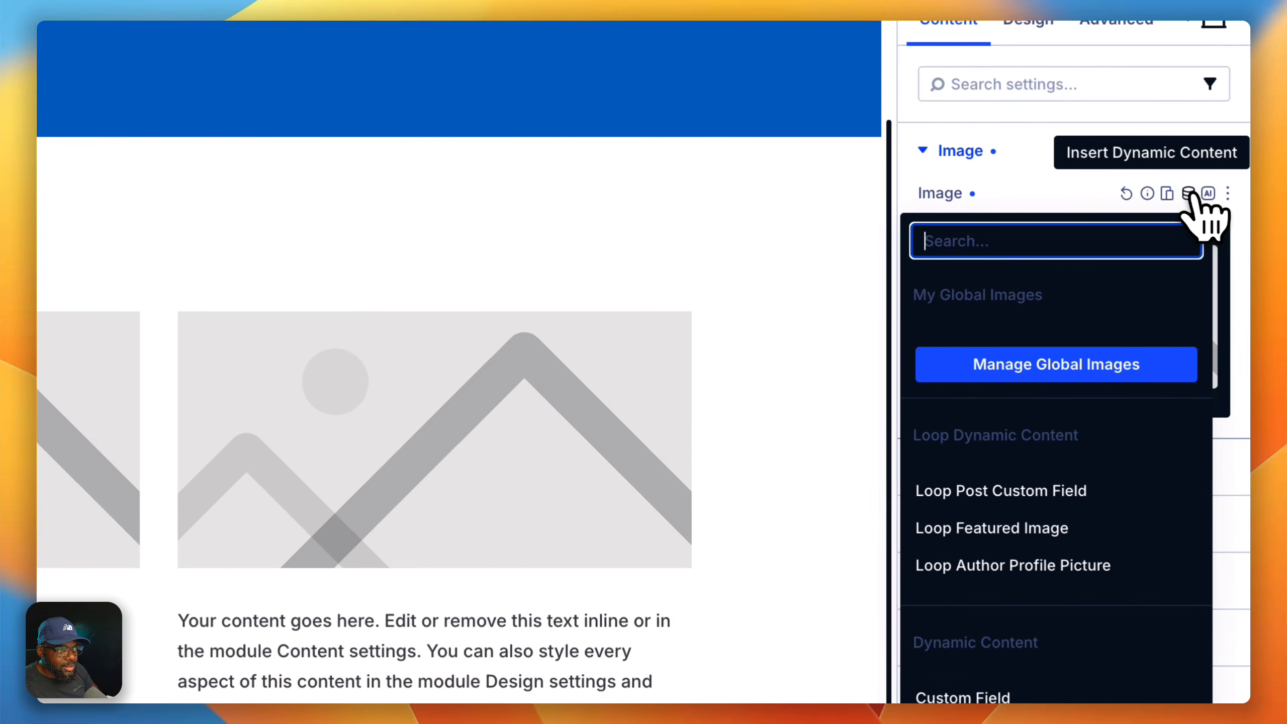
left_click(1047, 530)
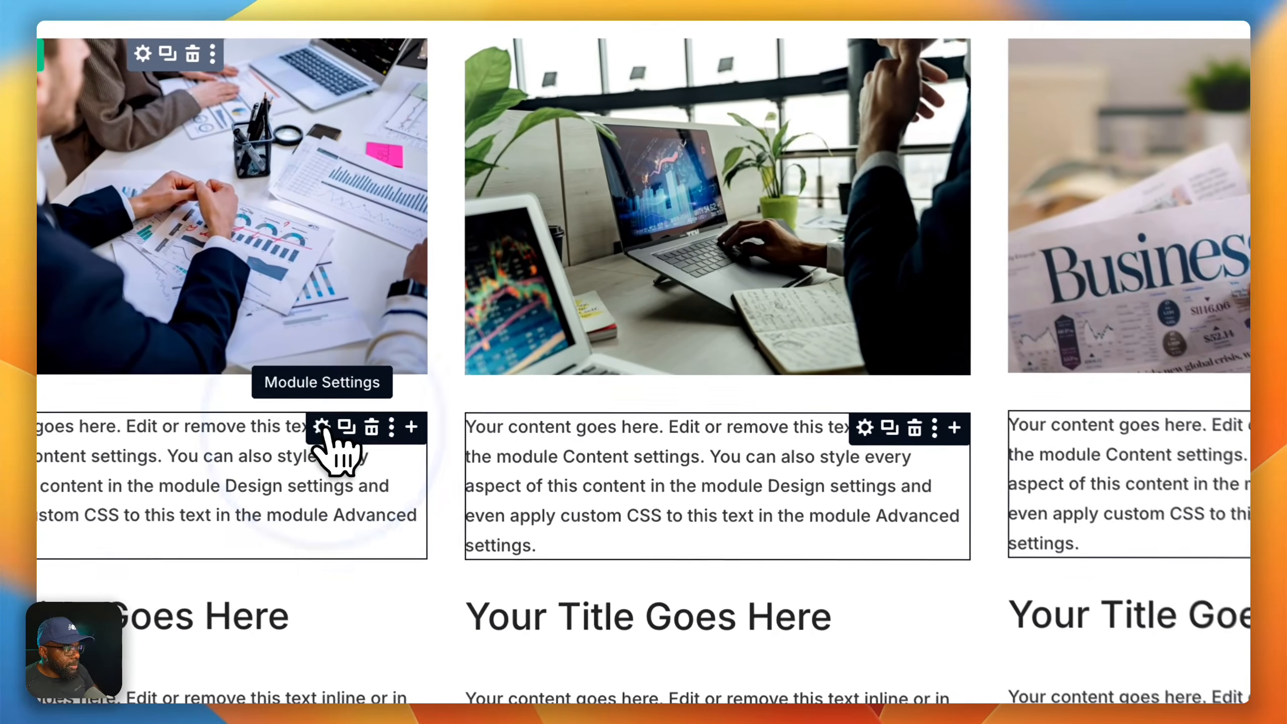
- Fill the Text module below the card image with Loop Publish Date, prefixed with "Published on:" and keeping the default date format
left_click(320, 425)
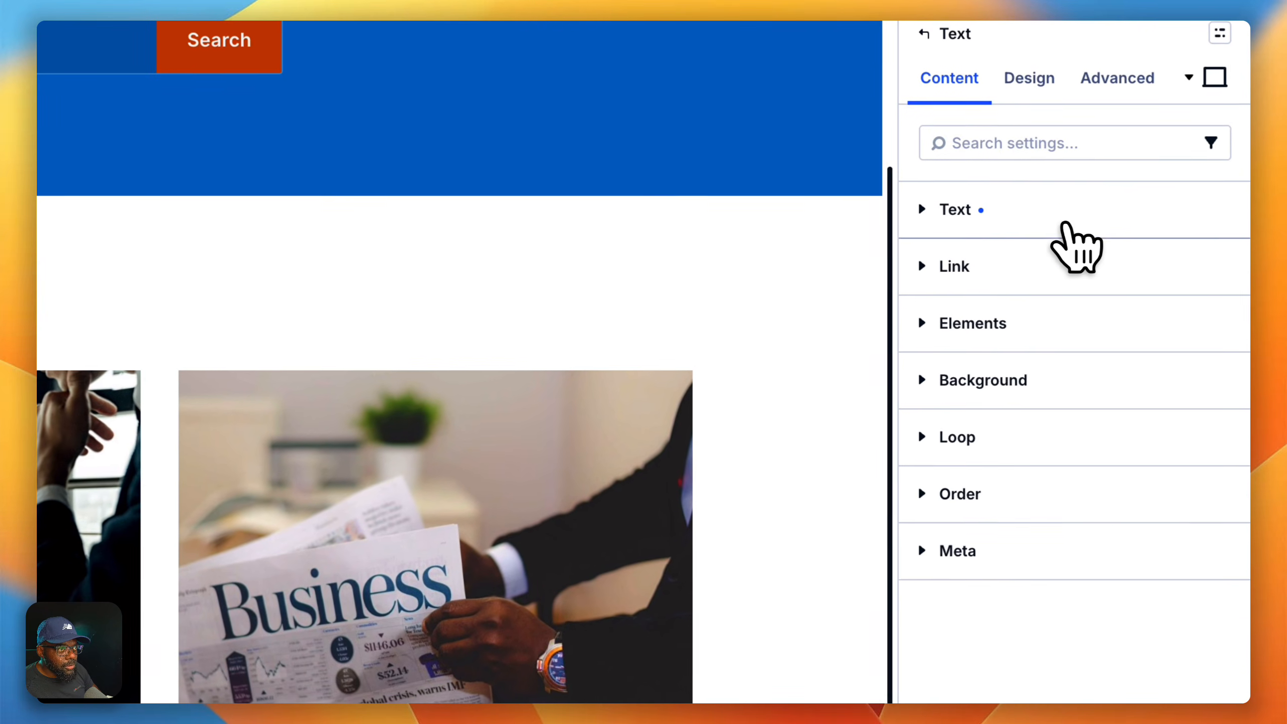
left_click(1072, 223)
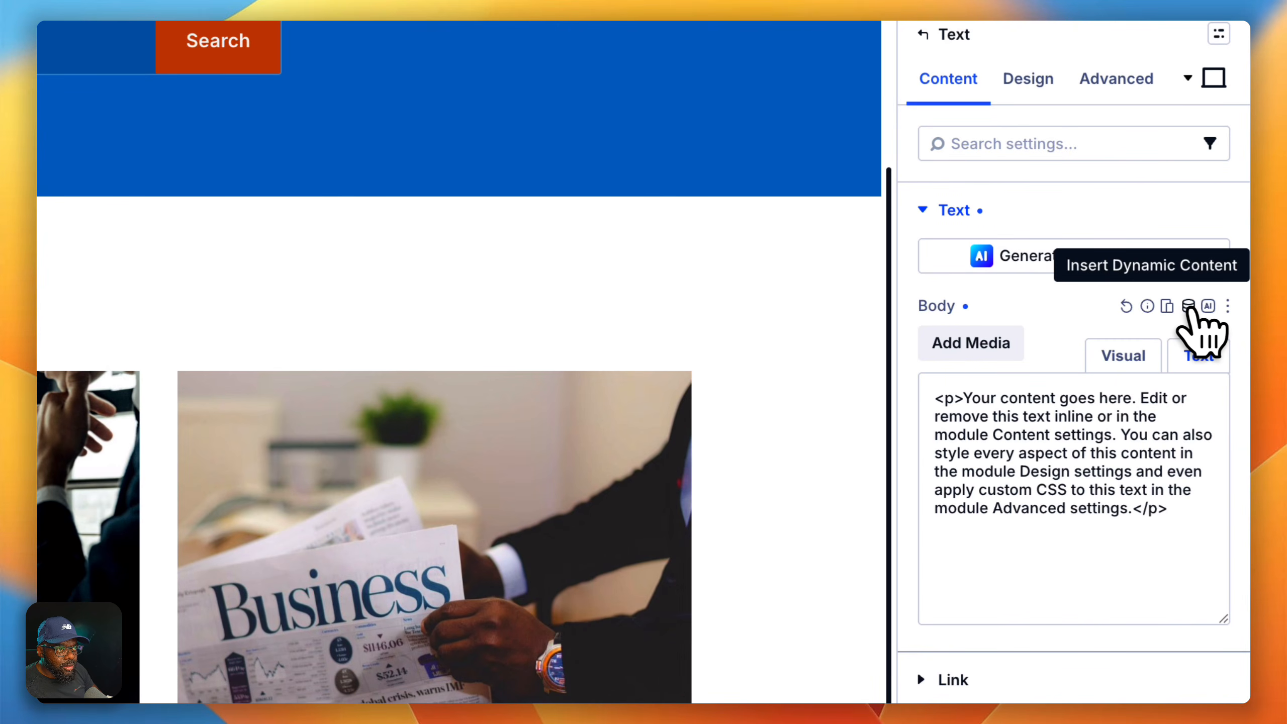
left_click(1189, 306)
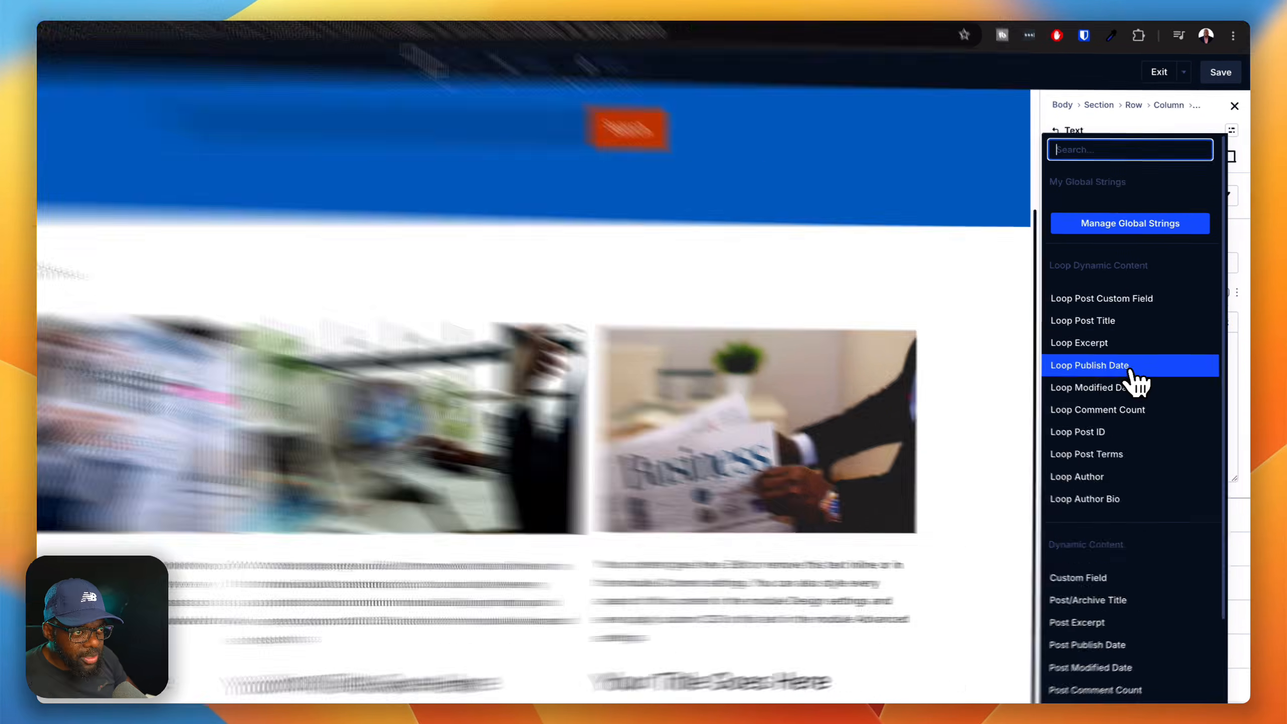
left_click(1151, 338)
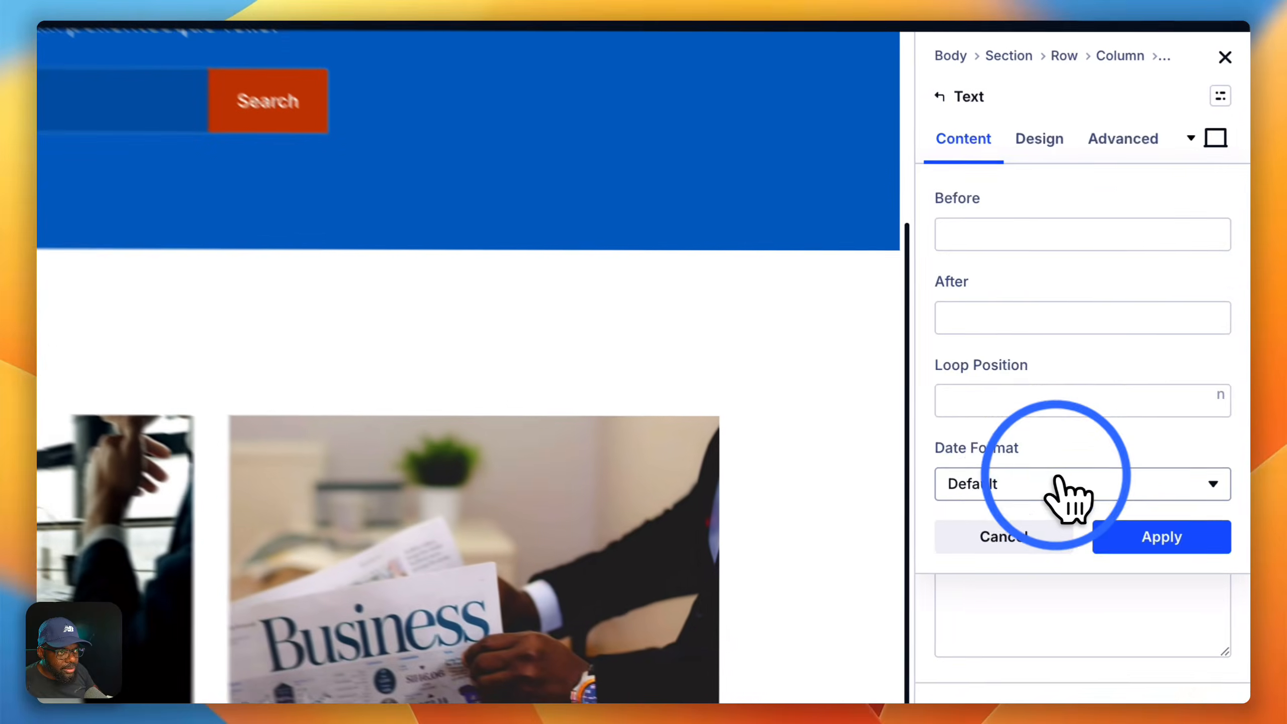
left_click(976, 236)
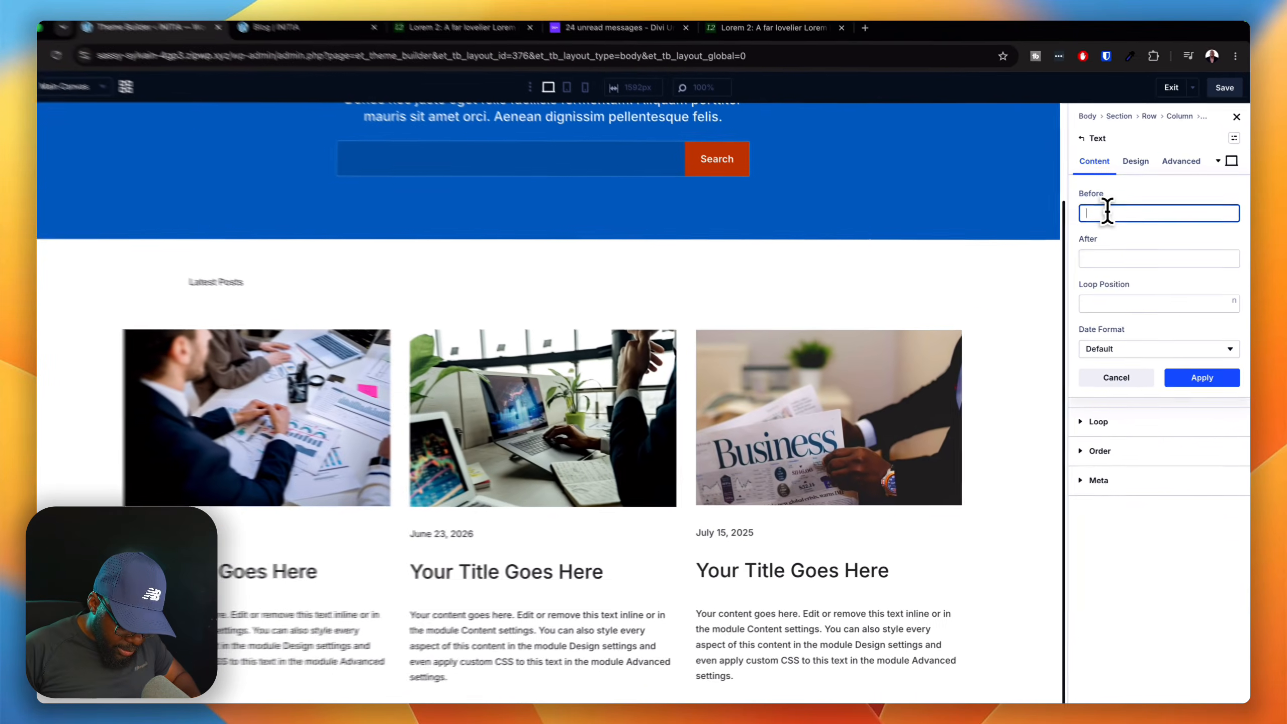
type("Published on:")
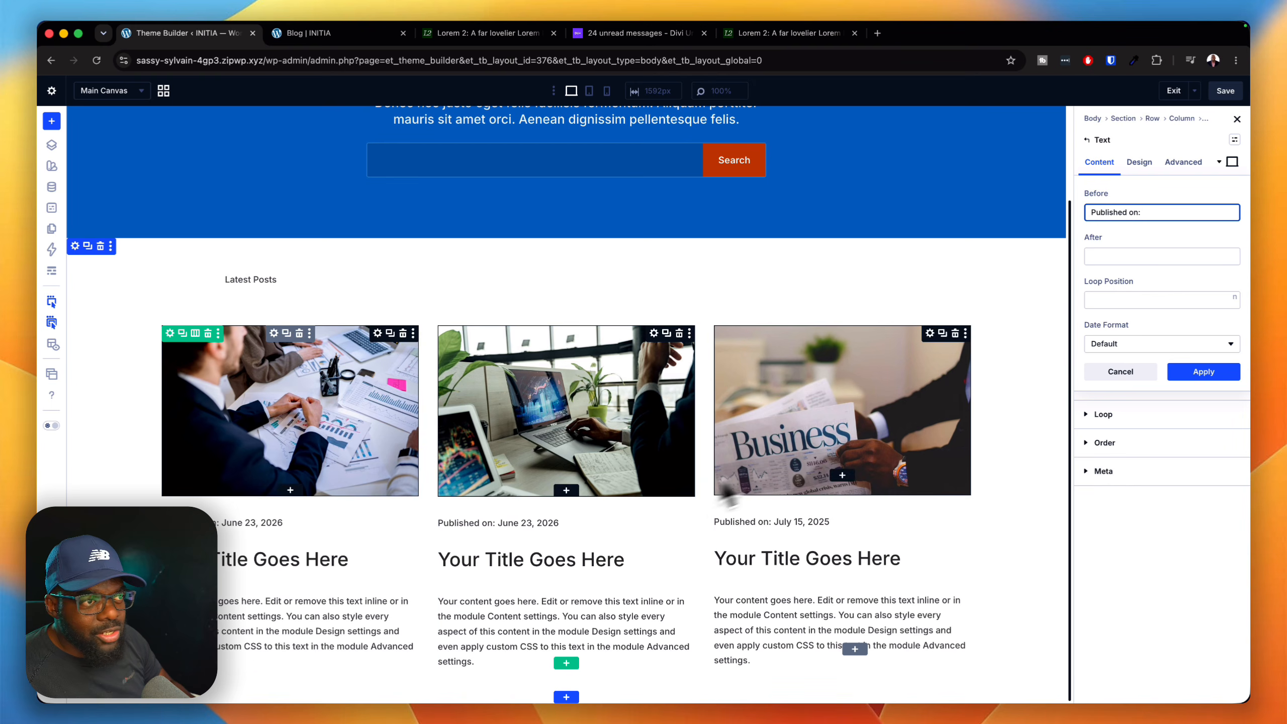
left_click(1128, 344)
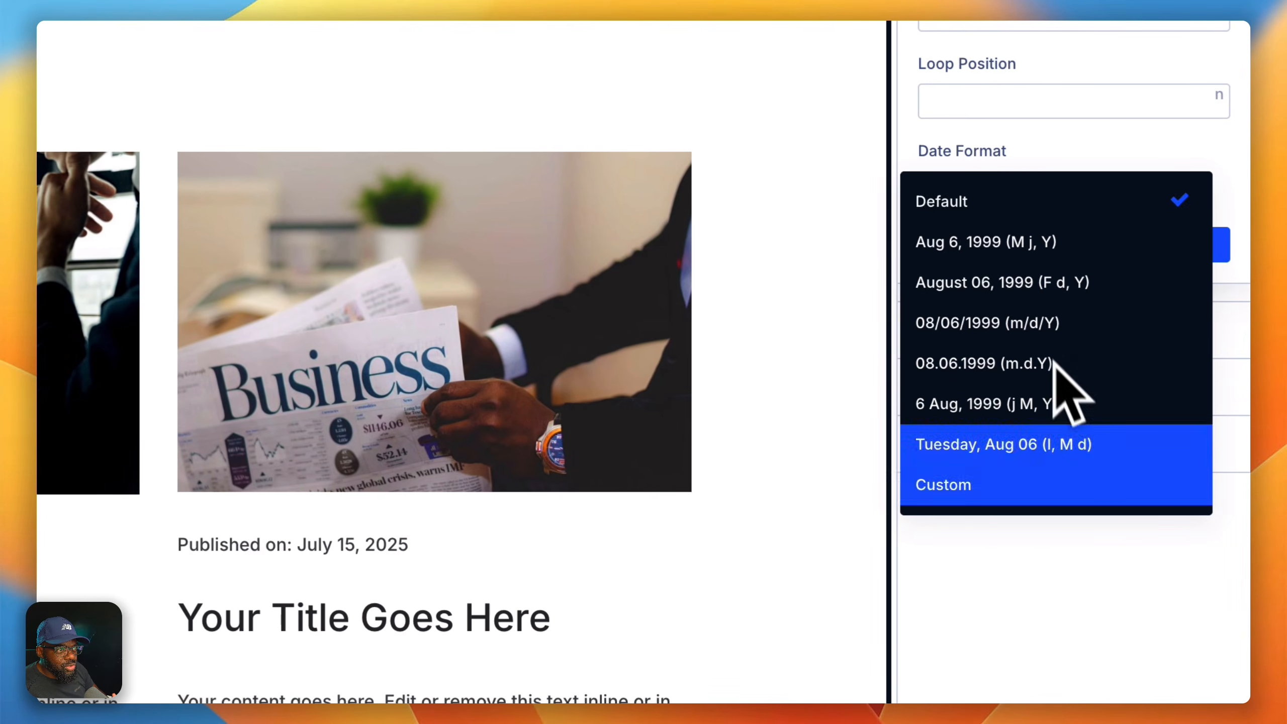
left_click(1093, 563)
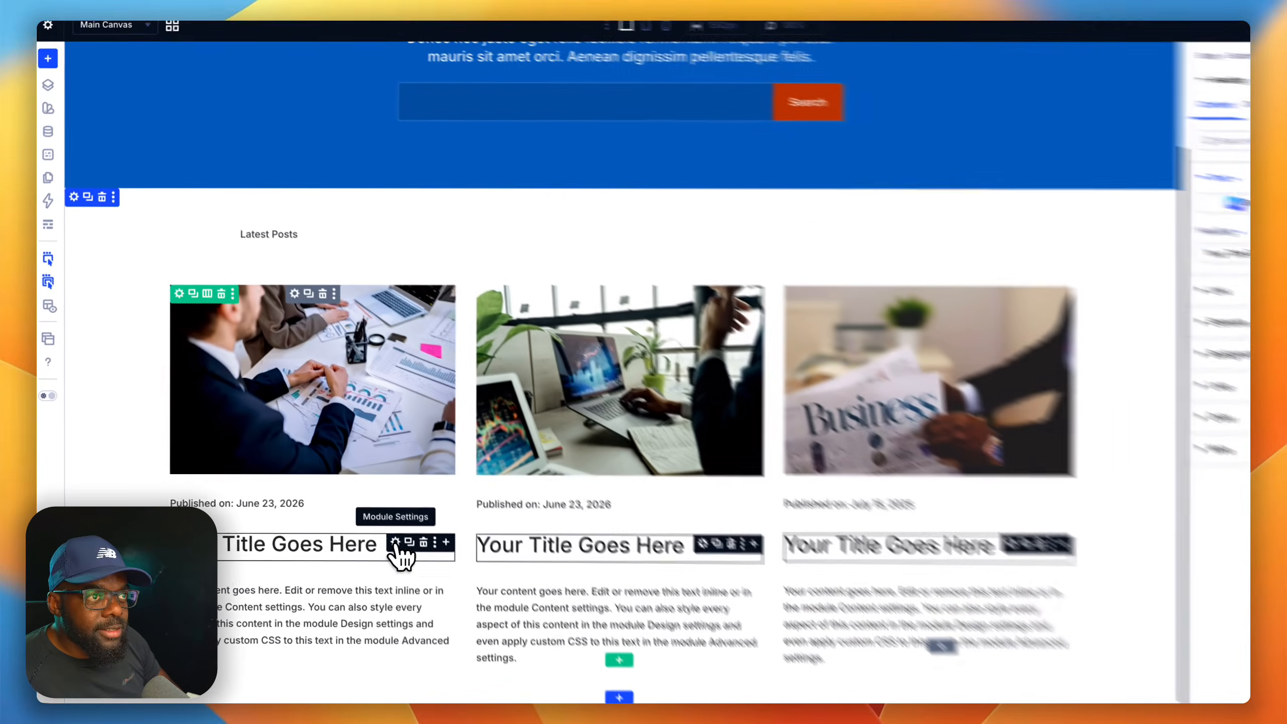
- Try the k-h3 Heading Text preset on the post card's Heading module and replace it with k-h4
left_click(643, 412)
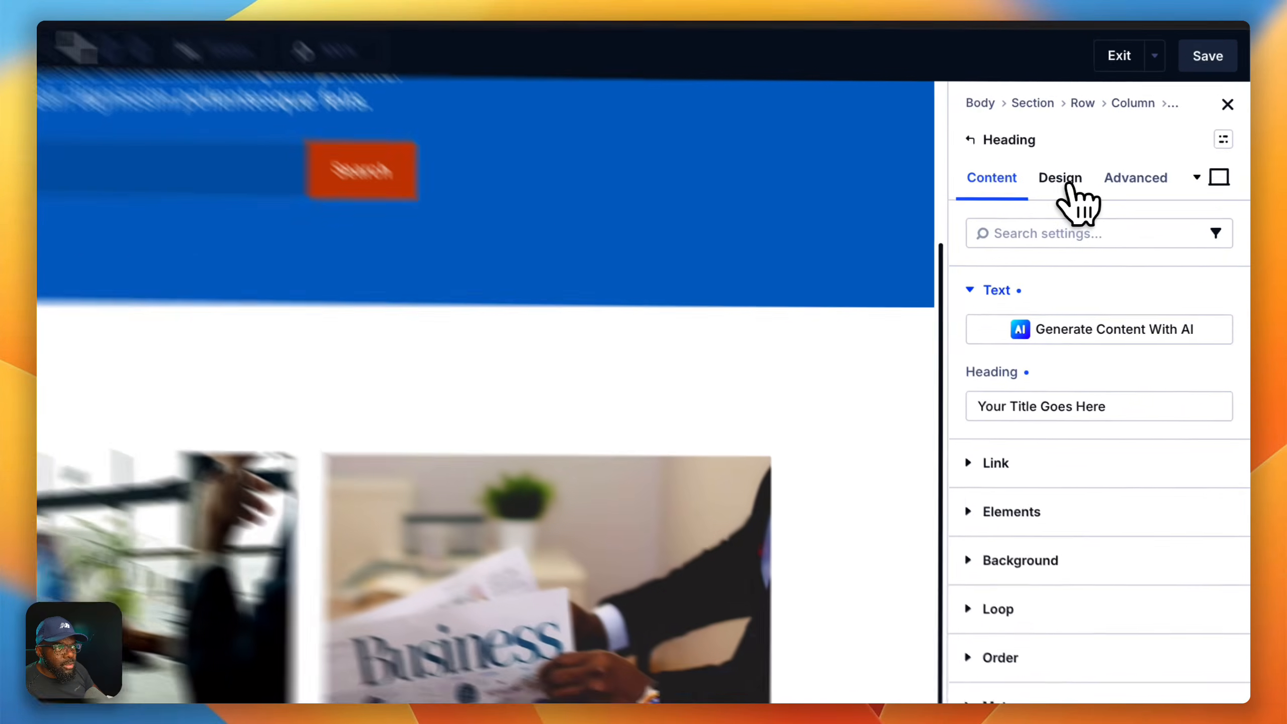
left_click(1142, 165)
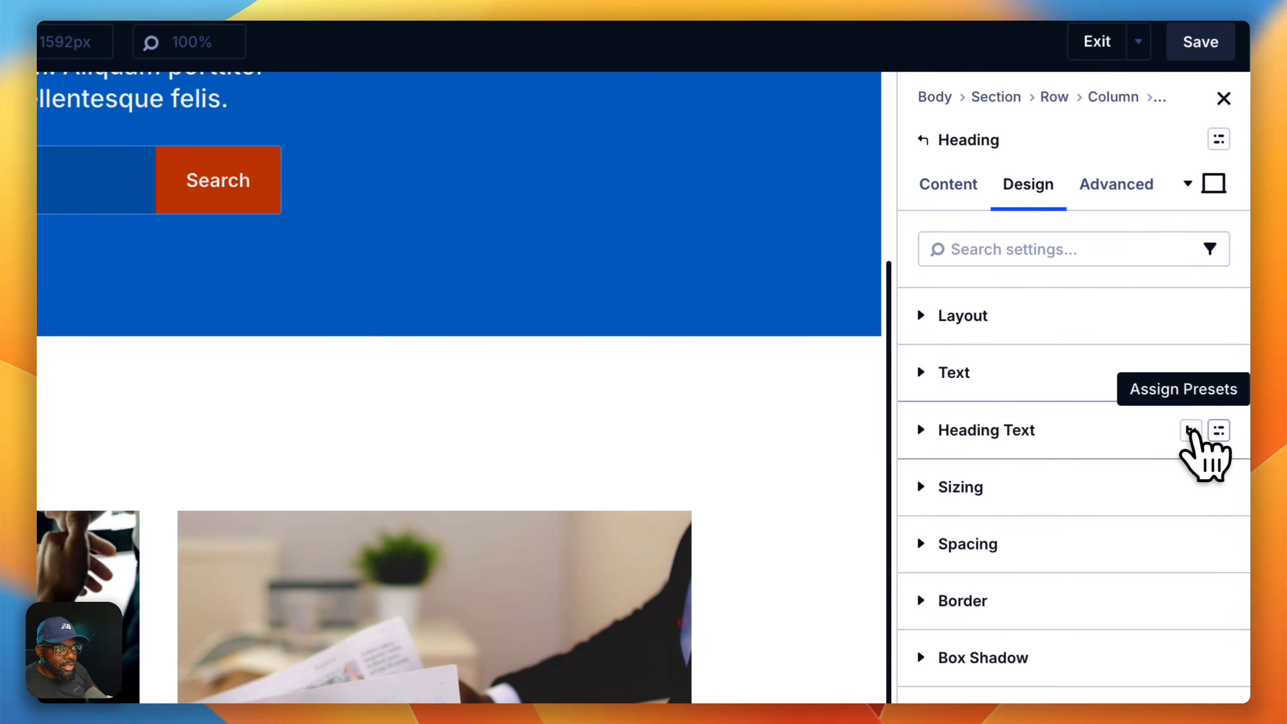
left_click(1219, 431)
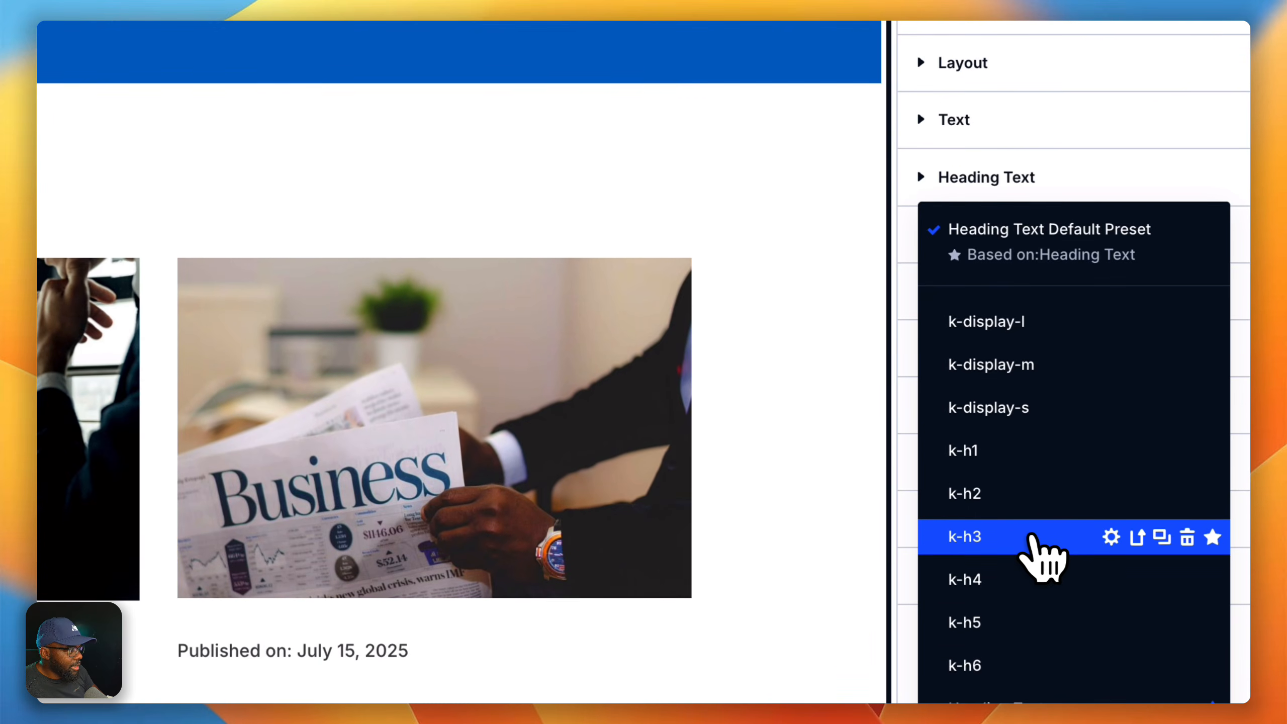
left_click(1051, 567)
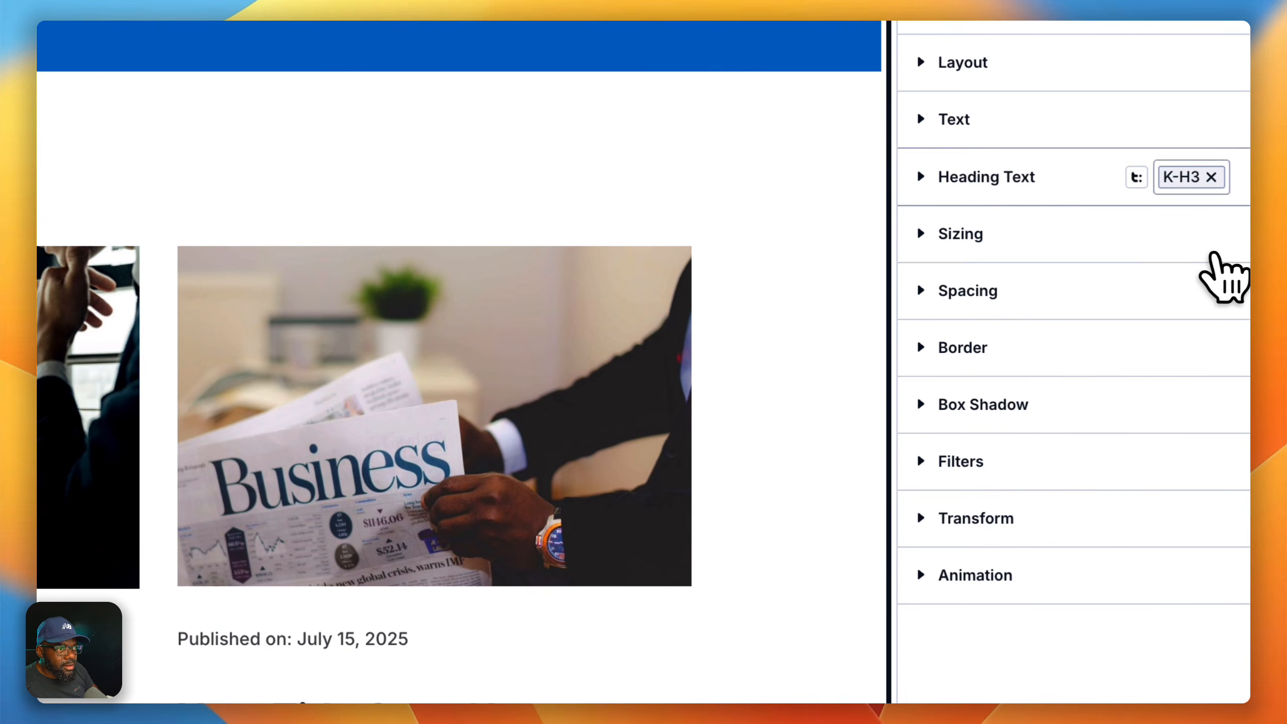
left_click(1211, 177)
left_click(1219, 187)
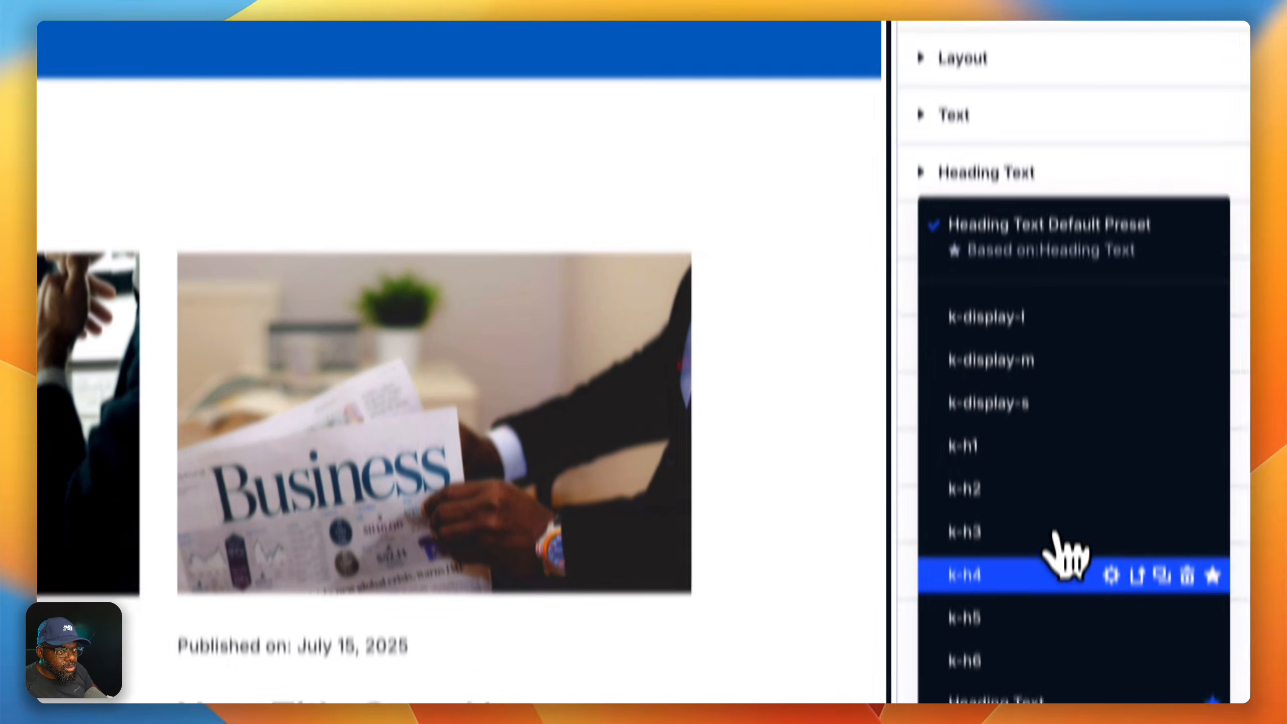
left_click(1051, 572)
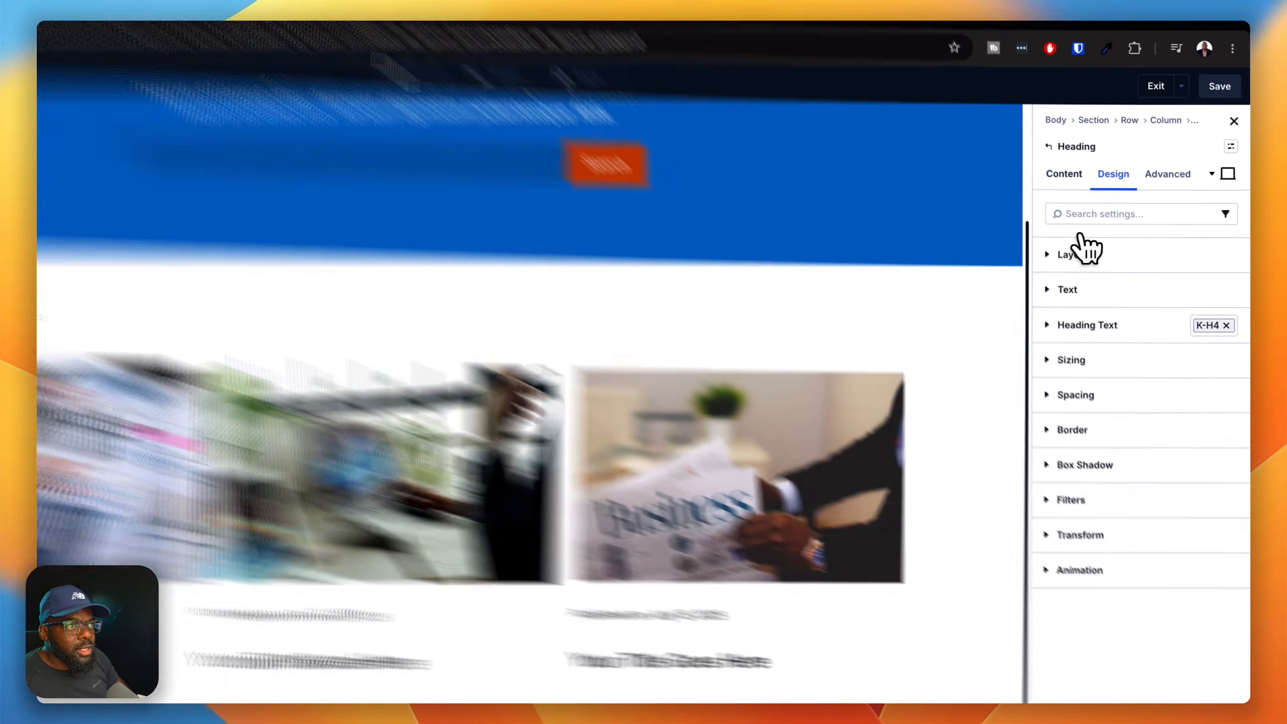
- Set the post card Heading's text to Loop Post Title dynamic content
left_click(1099, 162)
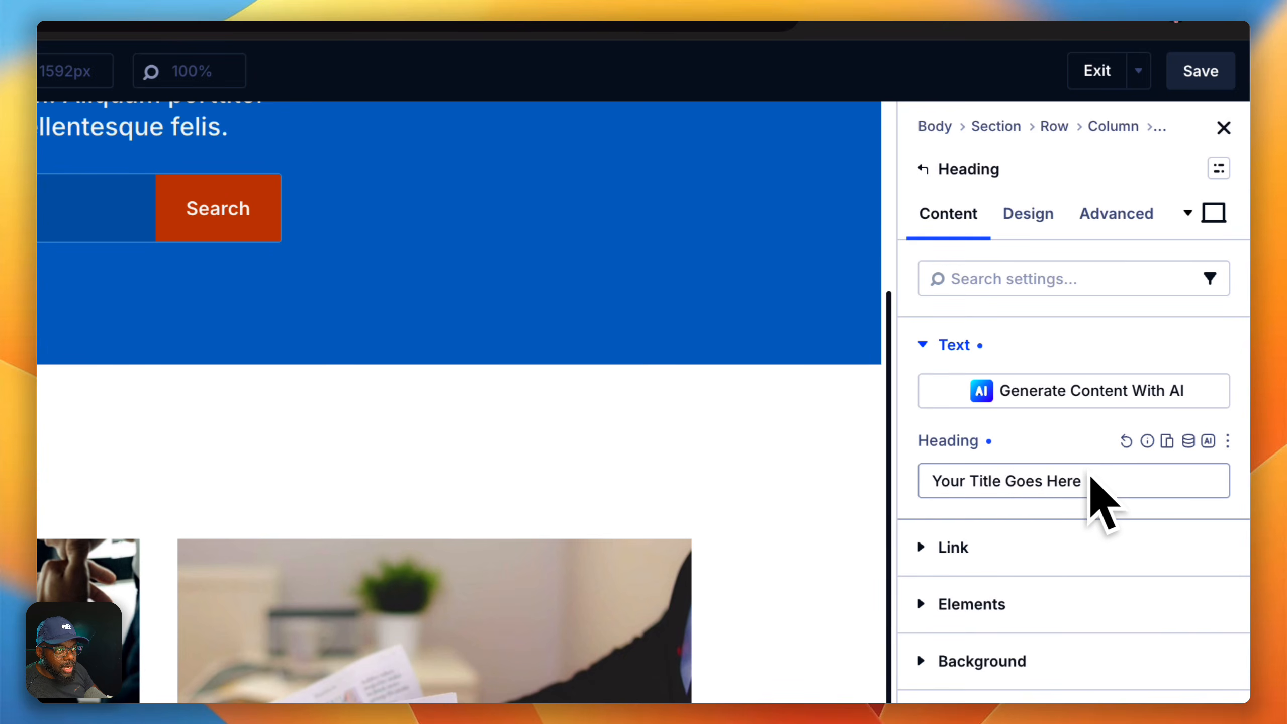
left_click(1188, 442)
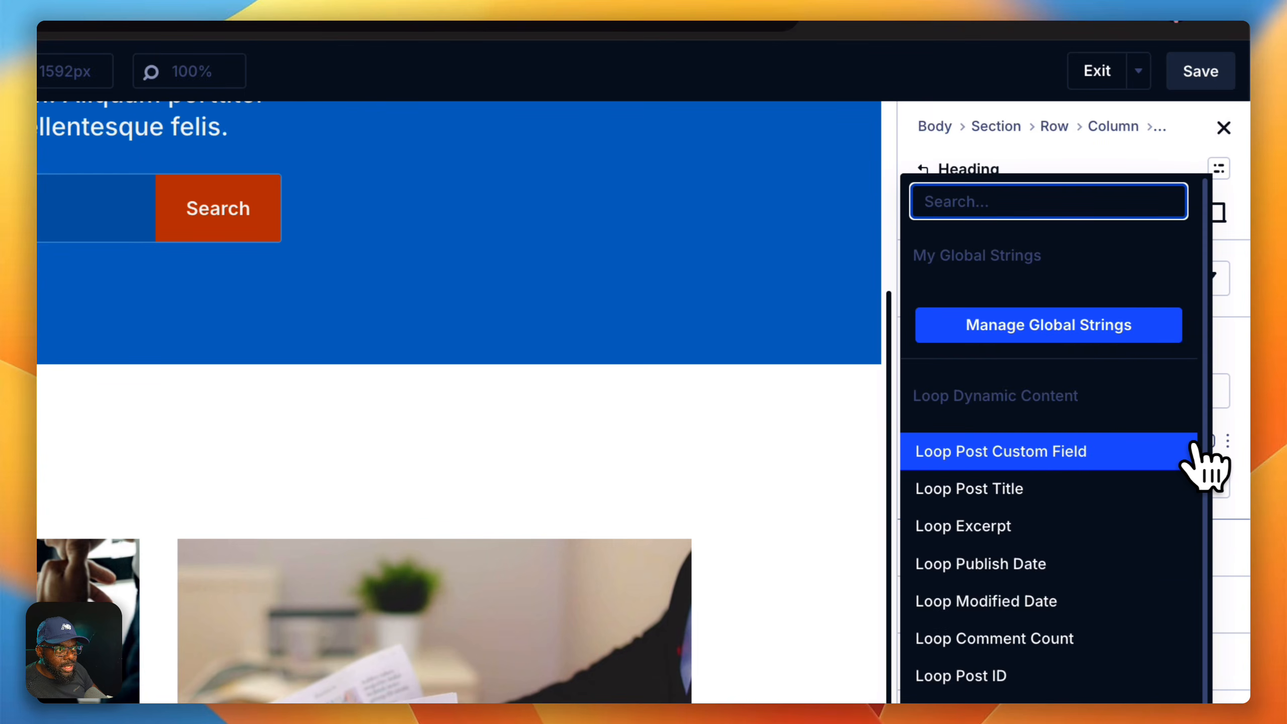
left_click(1059, 499)
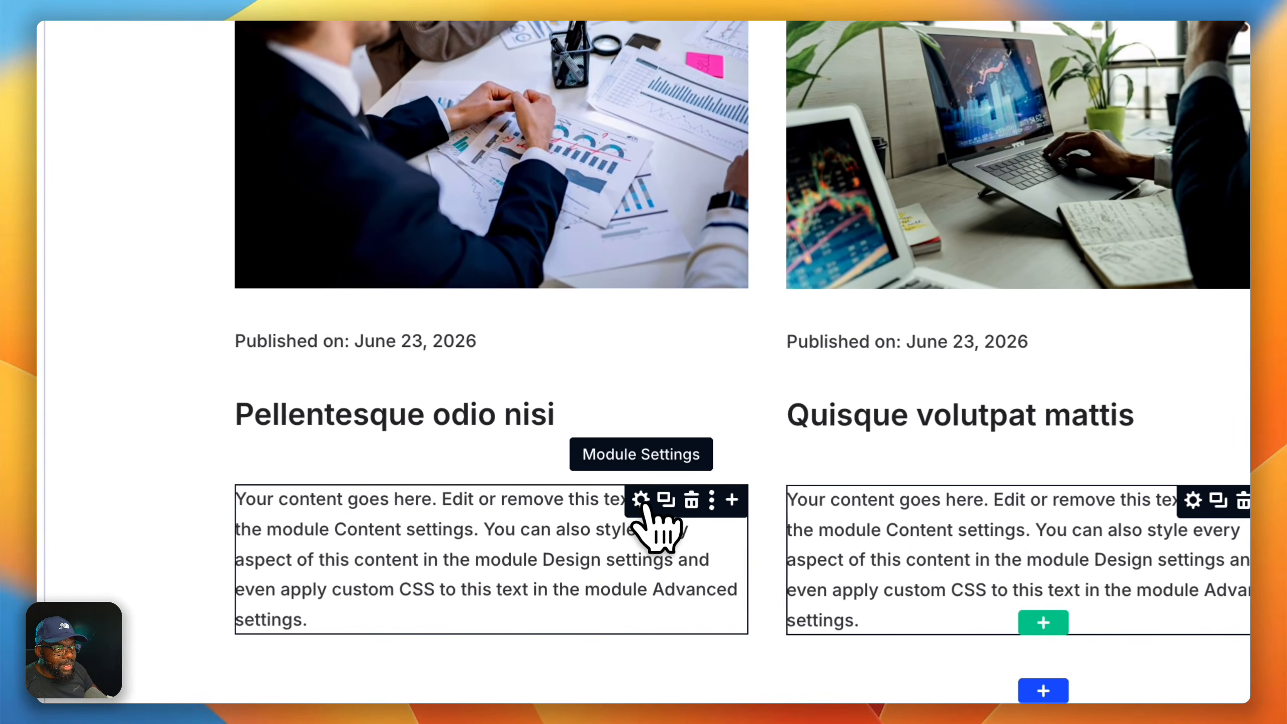
- Replace the body of the Text module under the card heading with Loop Excerpt dynamic content
left_click(642, 502)
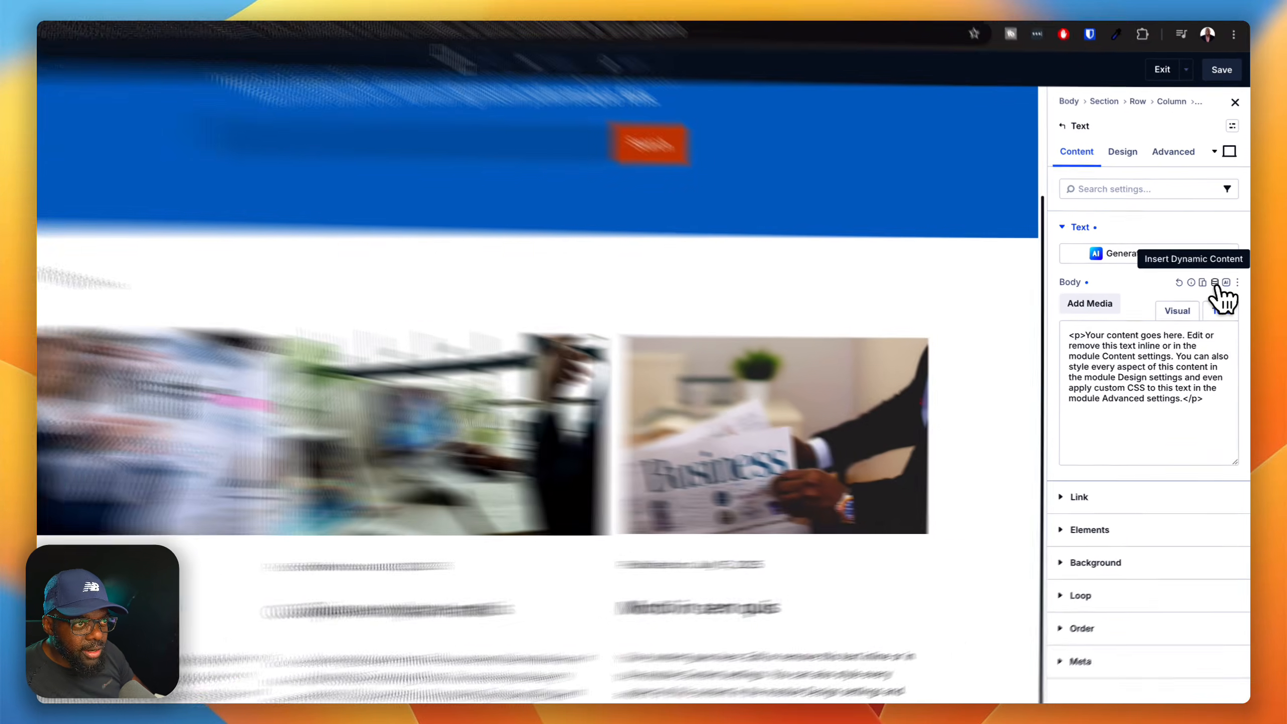
left_click(1220, 276)
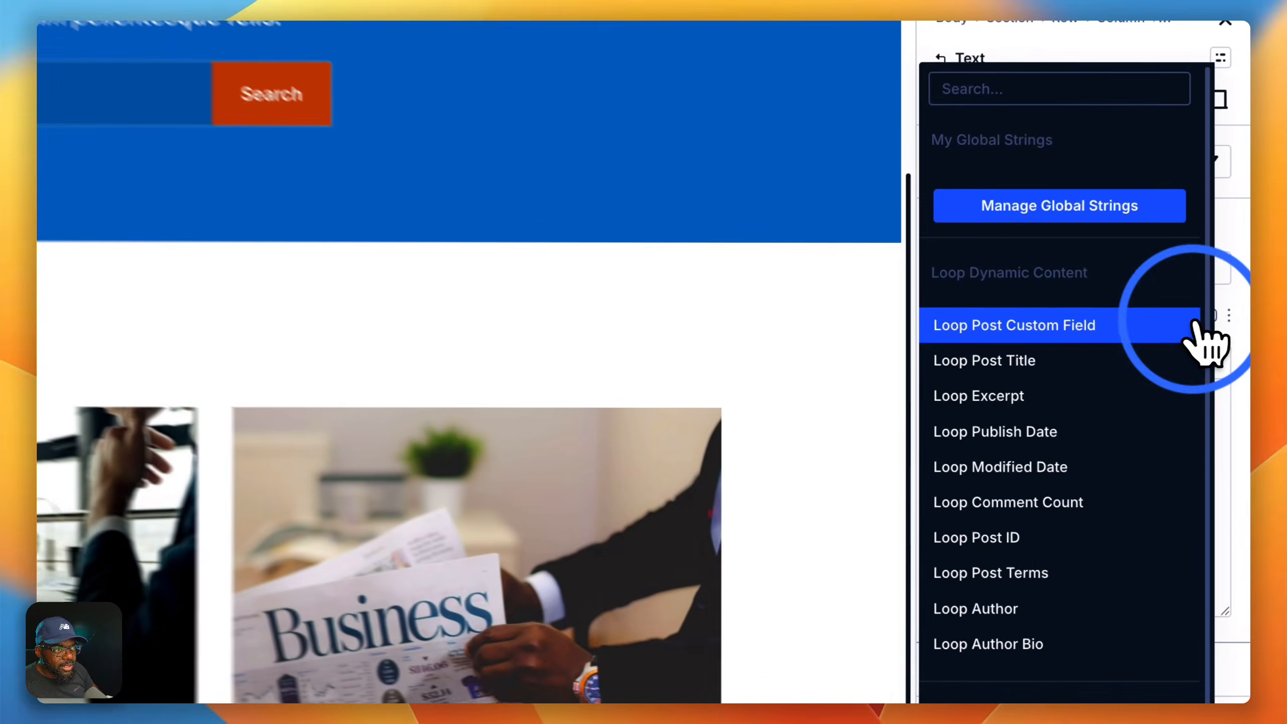
left_click(1046, 404)
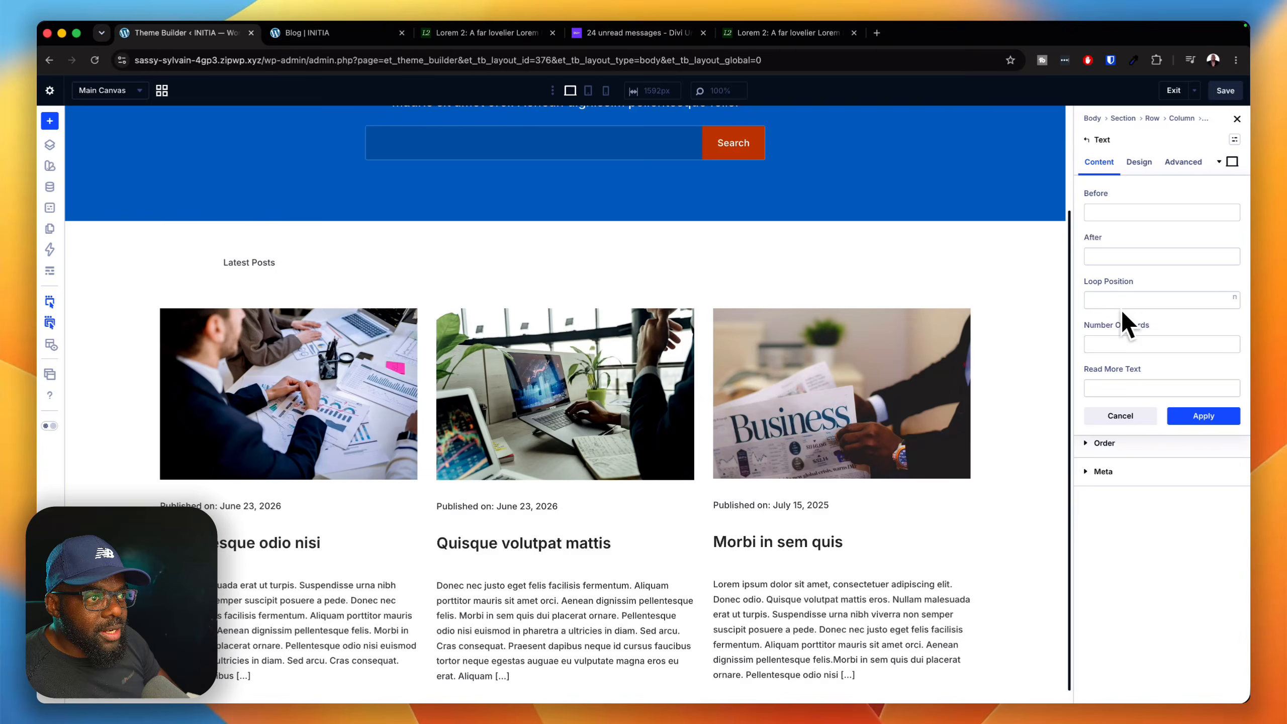
- Limit the loop excerpt to 20 words, set its read more text to "Read more", and apply the changes
left_click(1115, 343)
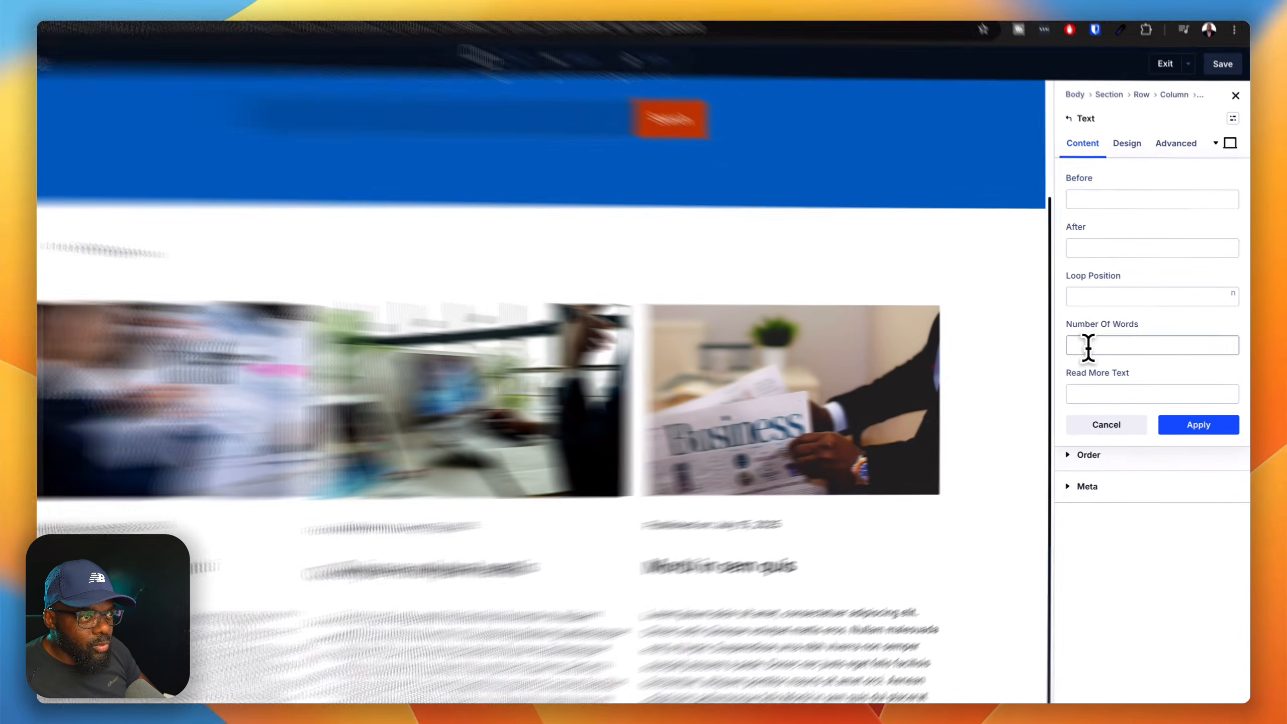
left_click(1103, 345)
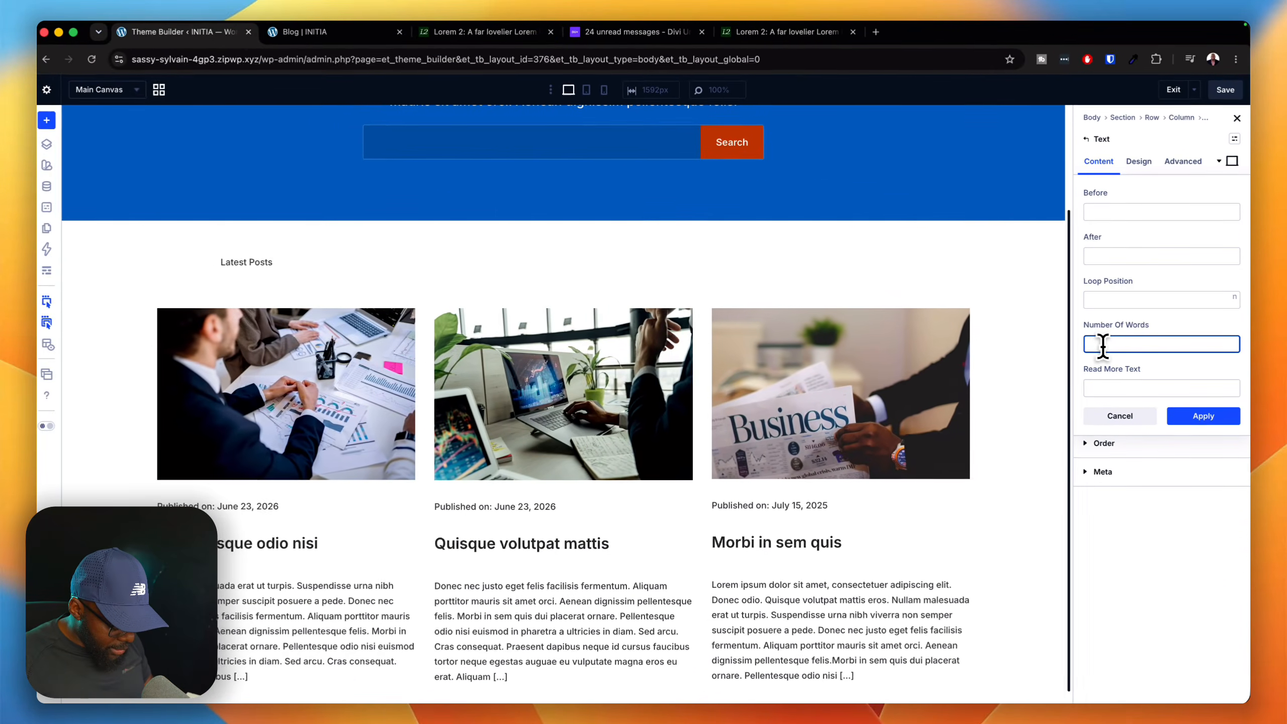
type("20")
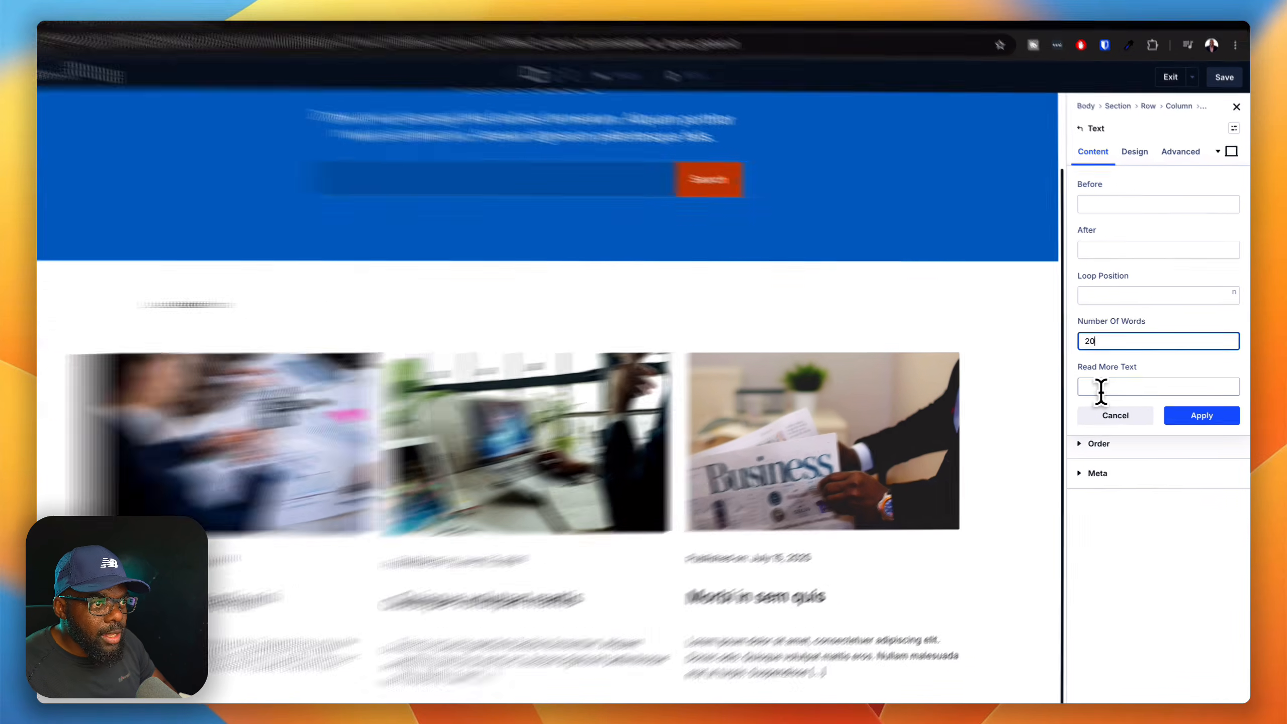
left_click(1111, 387)
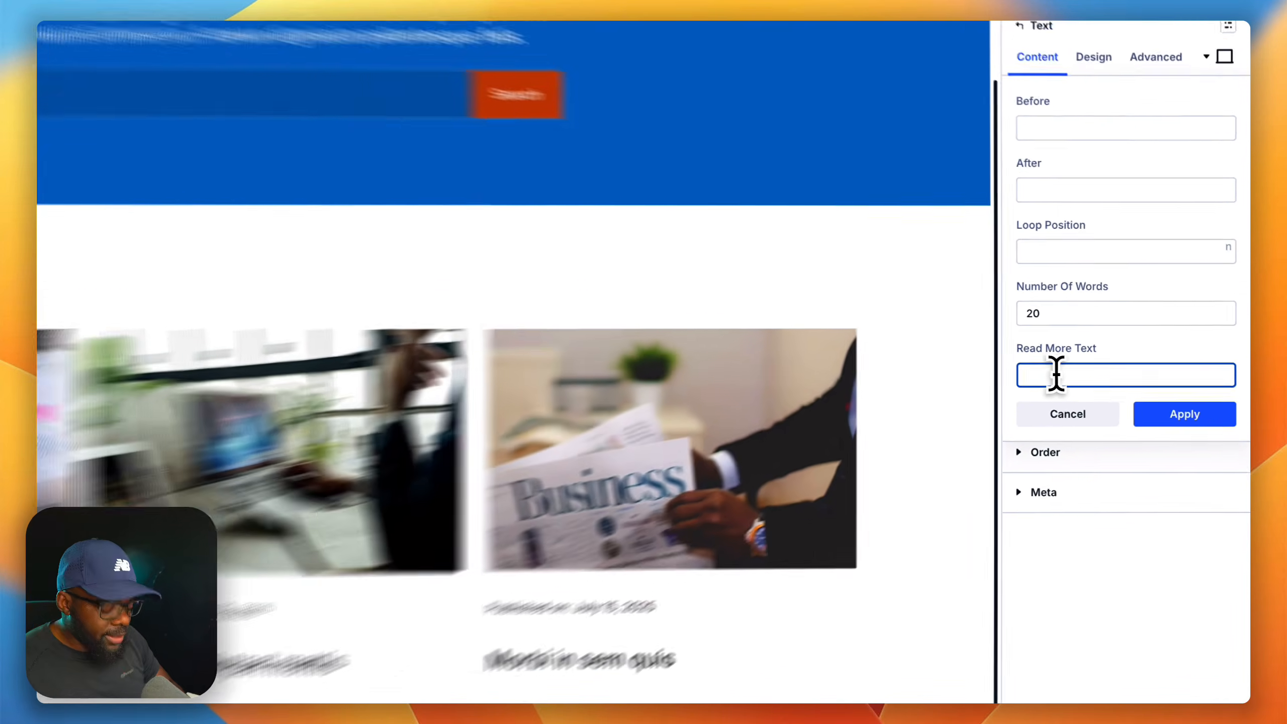
type("Read more")
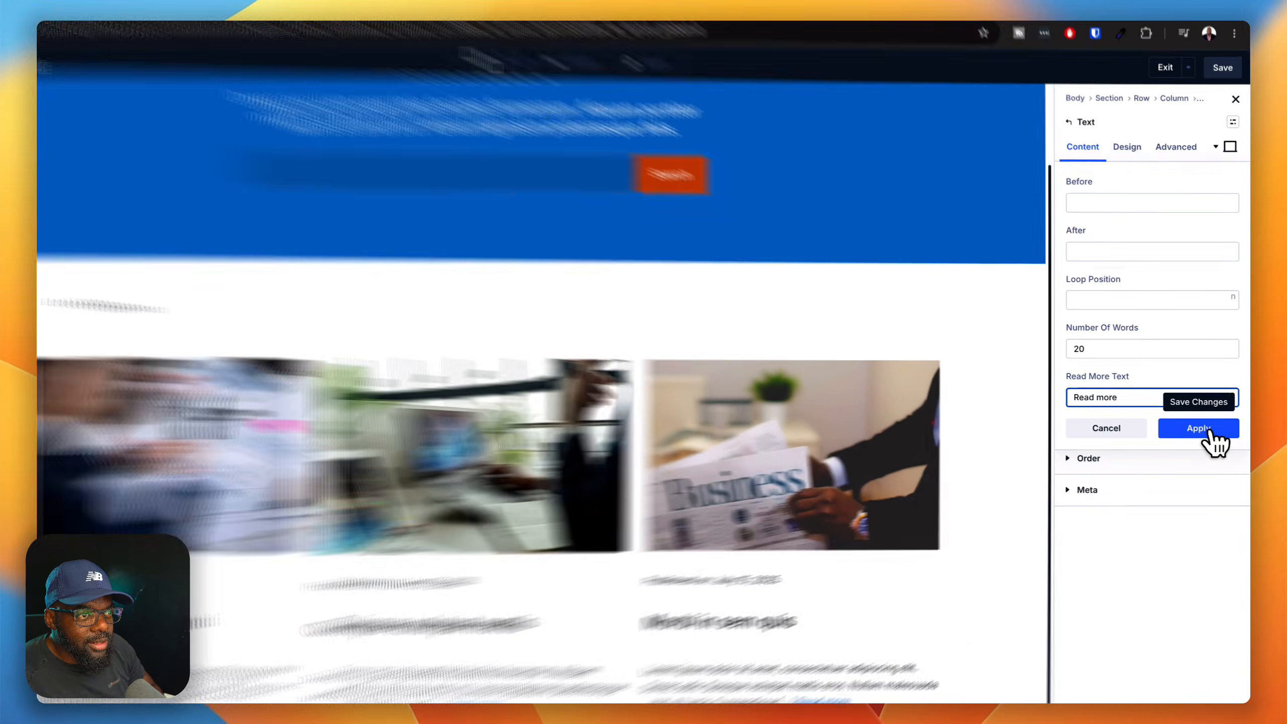
left_click(1214, 419)
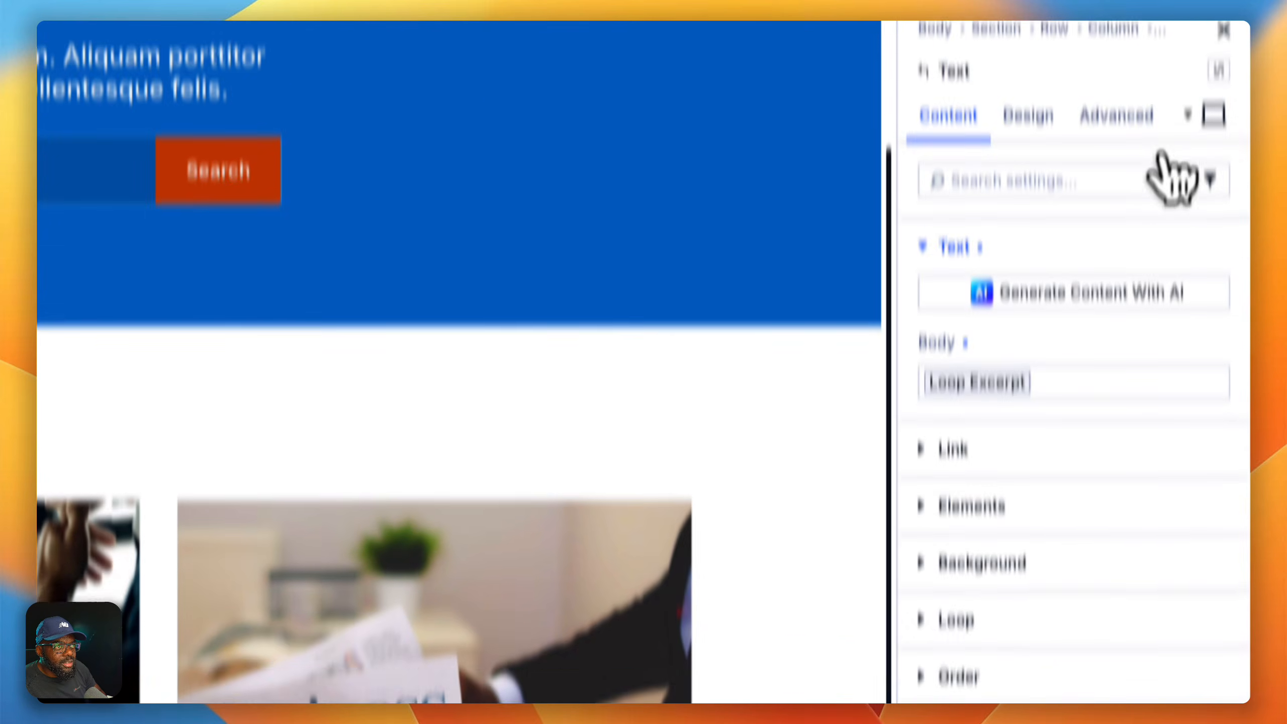
left_click(1202, 139)
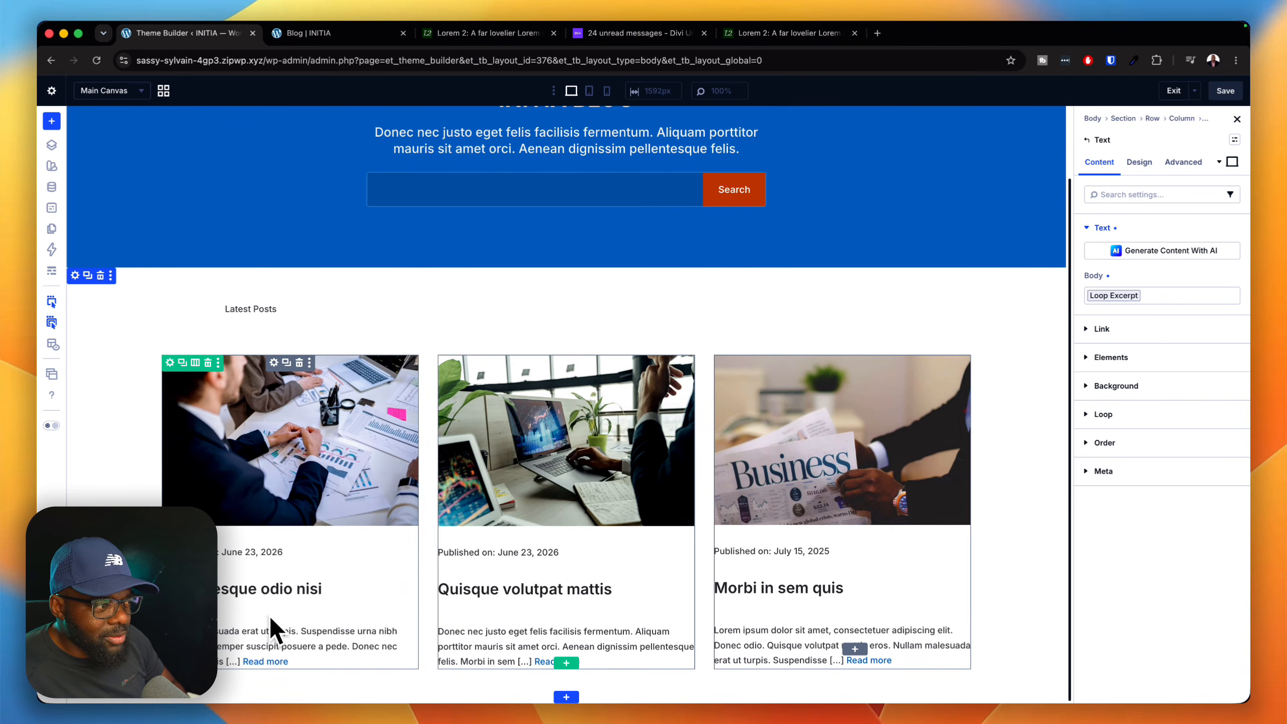
- Apply the k-gap-0 Layout preset to the post card Group
left_click(274, 362)
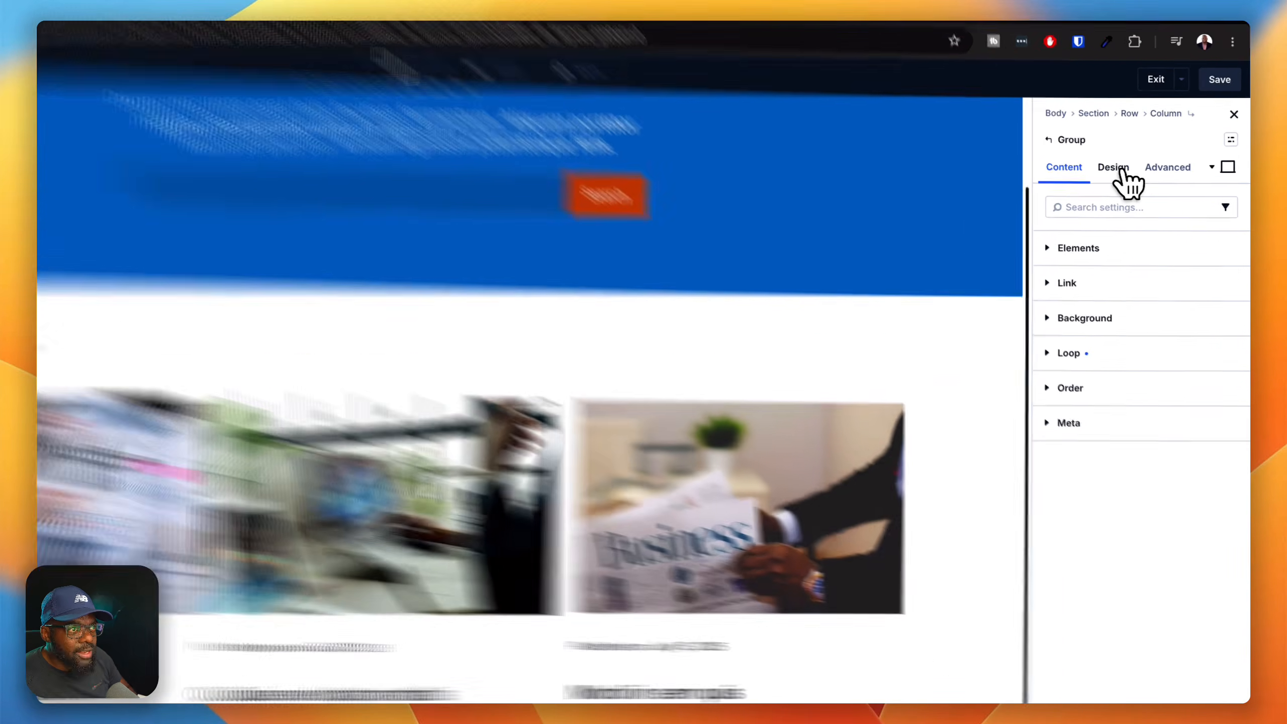
left_click(1146, 168)
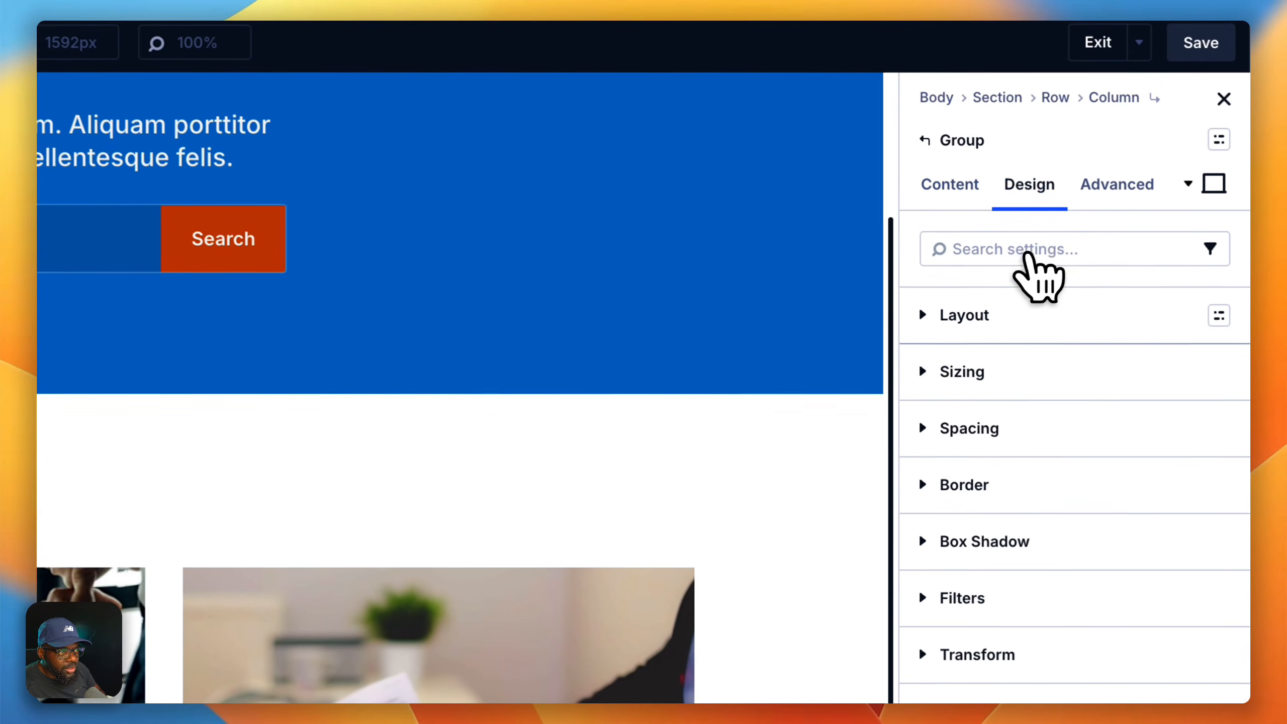
left_click(1219, 317)
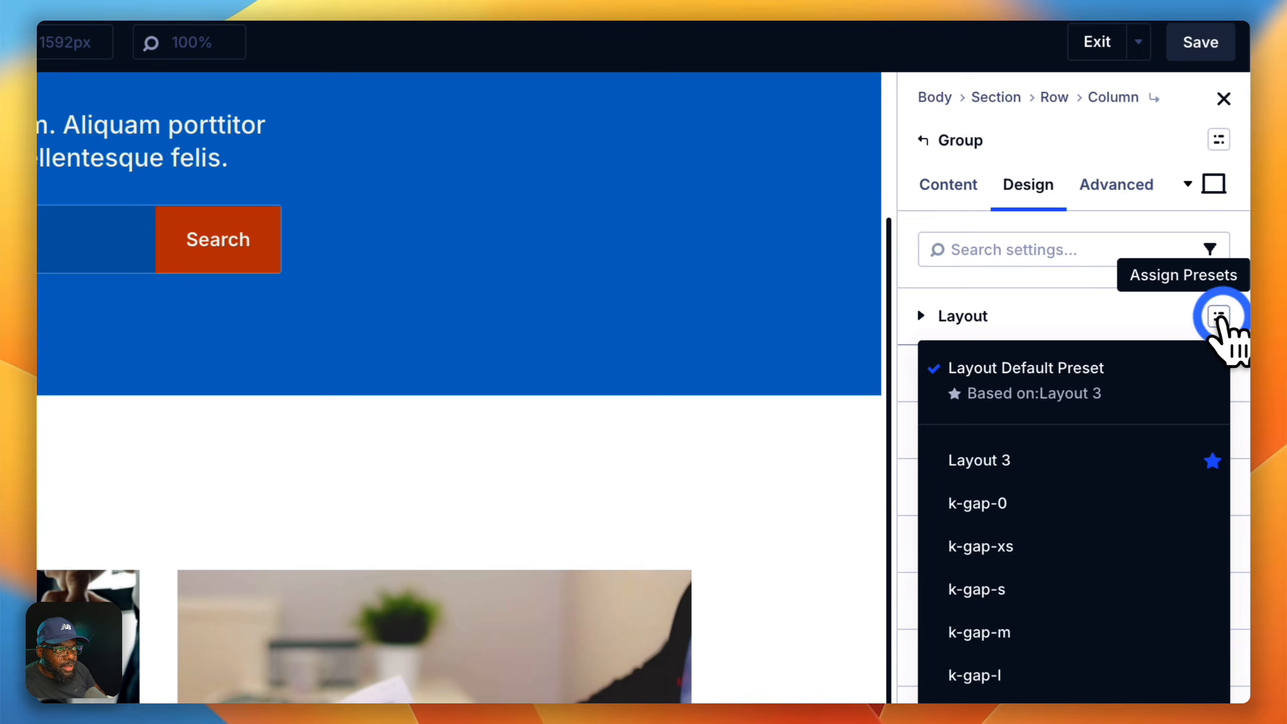
left_click(1075, 507)
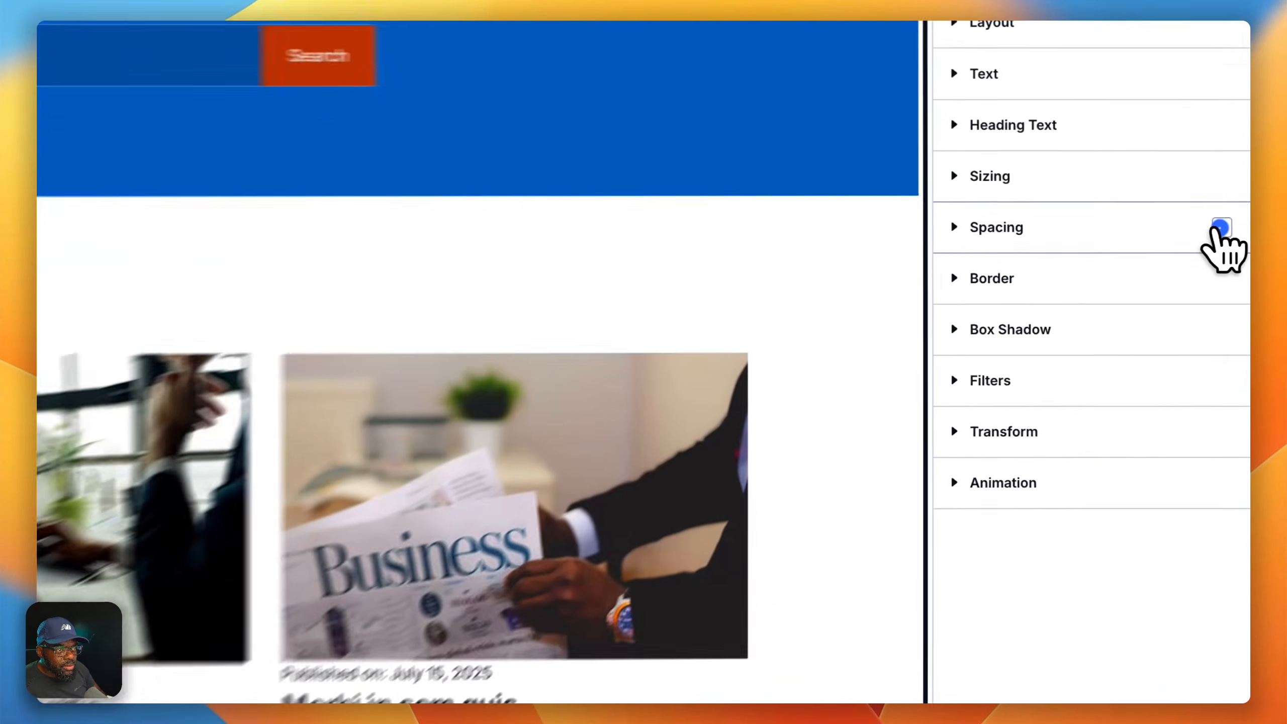
- Apply the k-margin-top-xs Spacing preset to the post card's published date text and a top-margin Spacing preset to its heading
left_click(1235, 343)
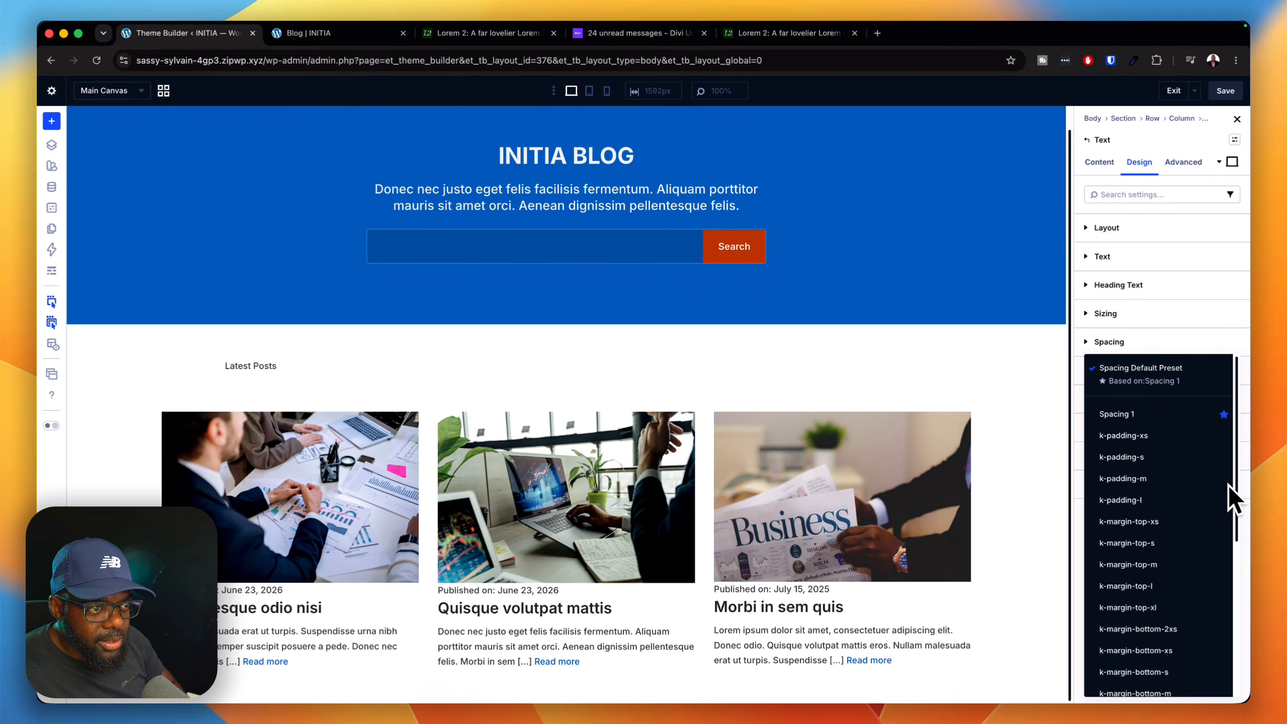
left_click(1156, 523)
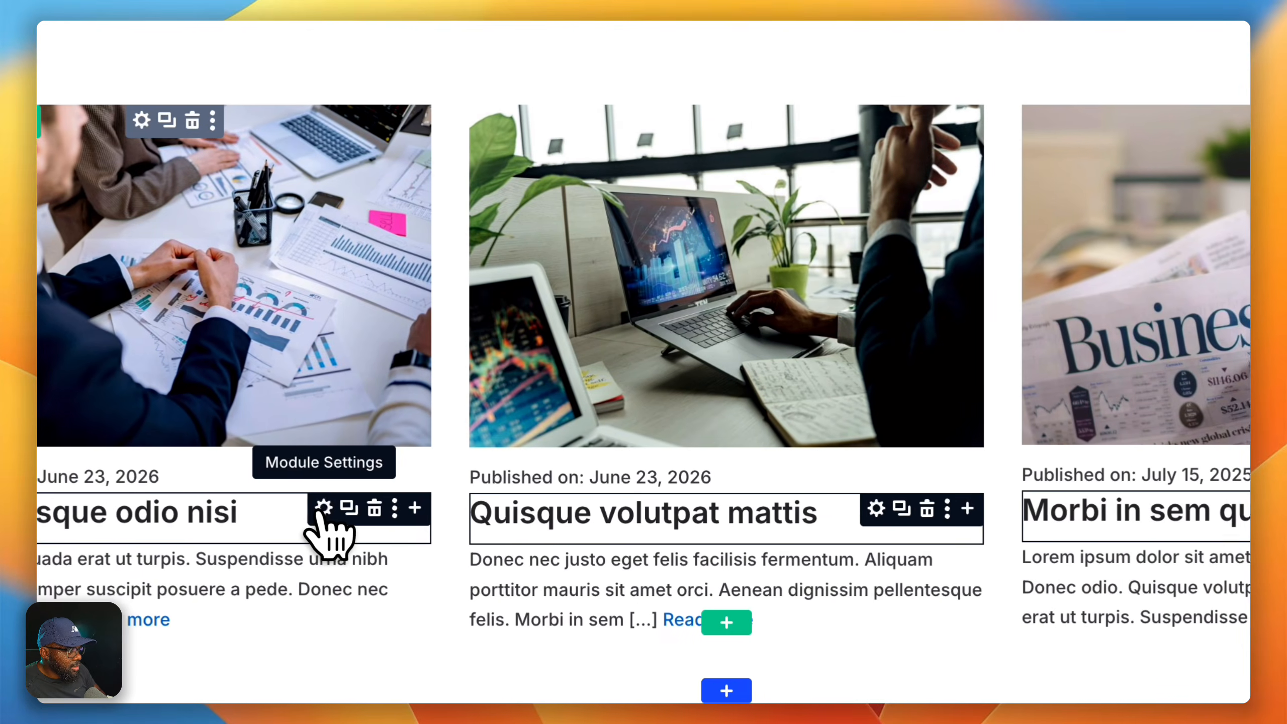
left_click(332, 510)
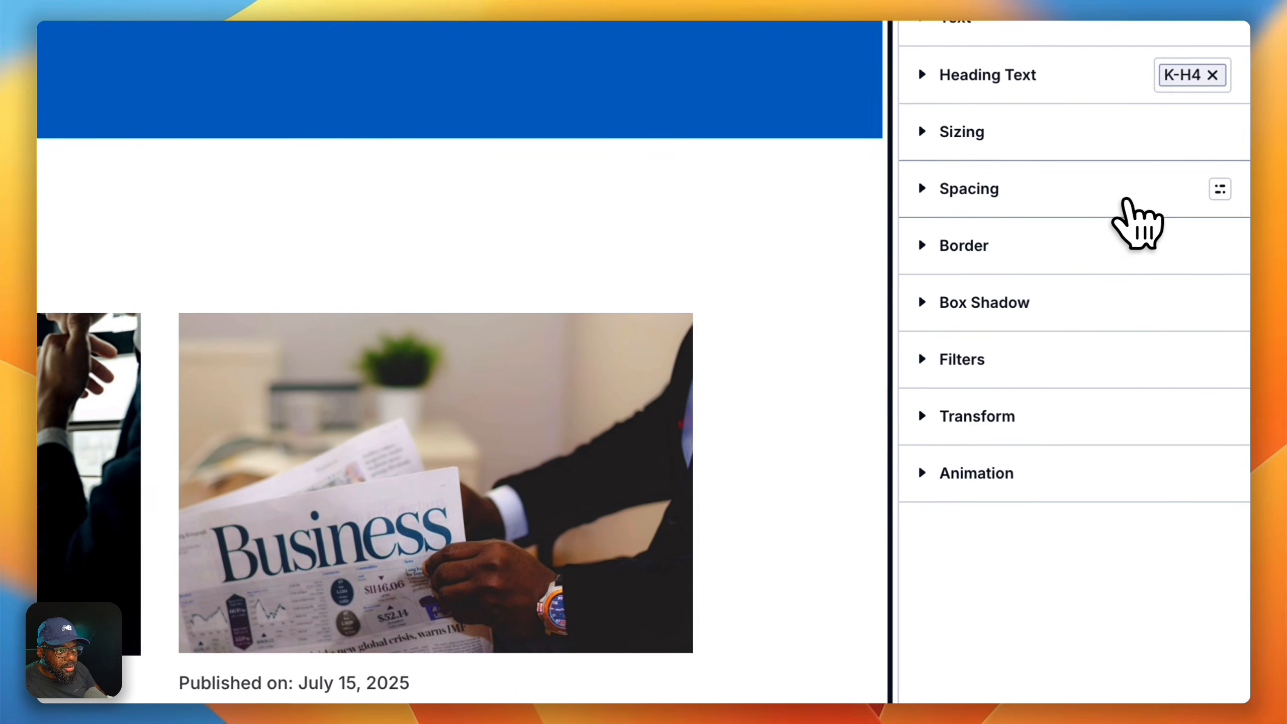
left_click(1219, 188)
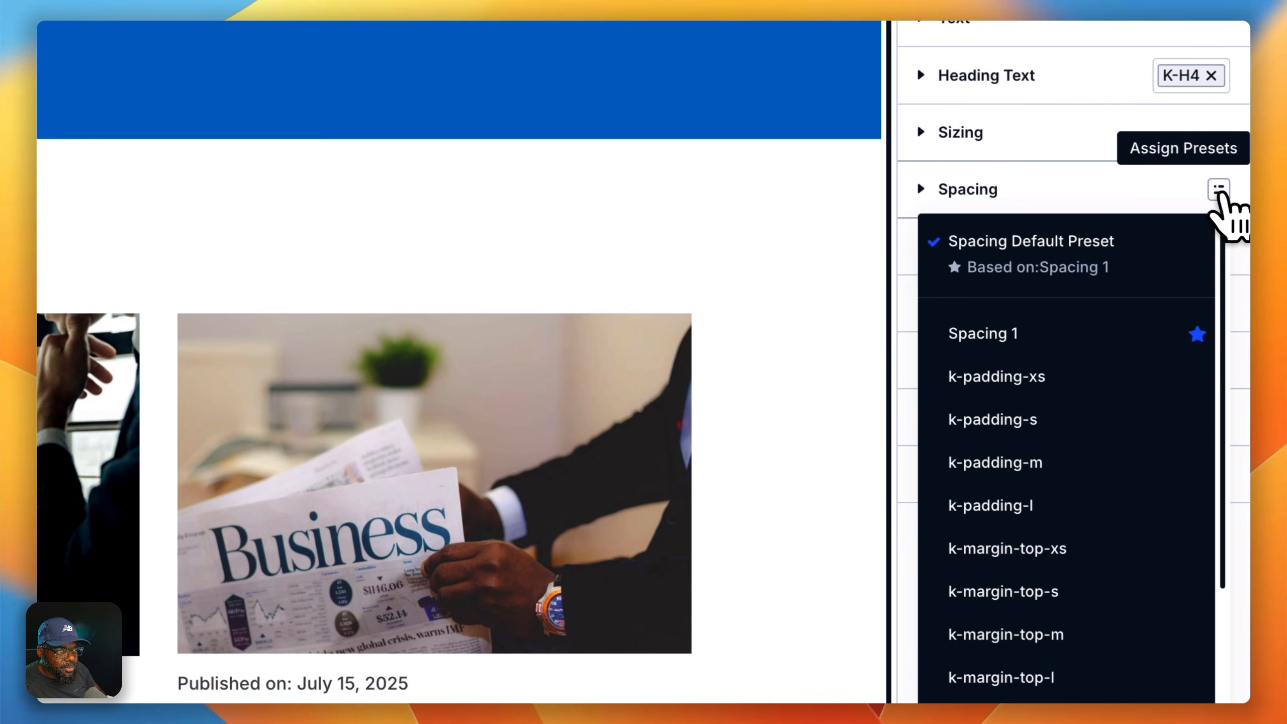
scroll(1115, 546, "down", 5)
left_click(1064, 403)
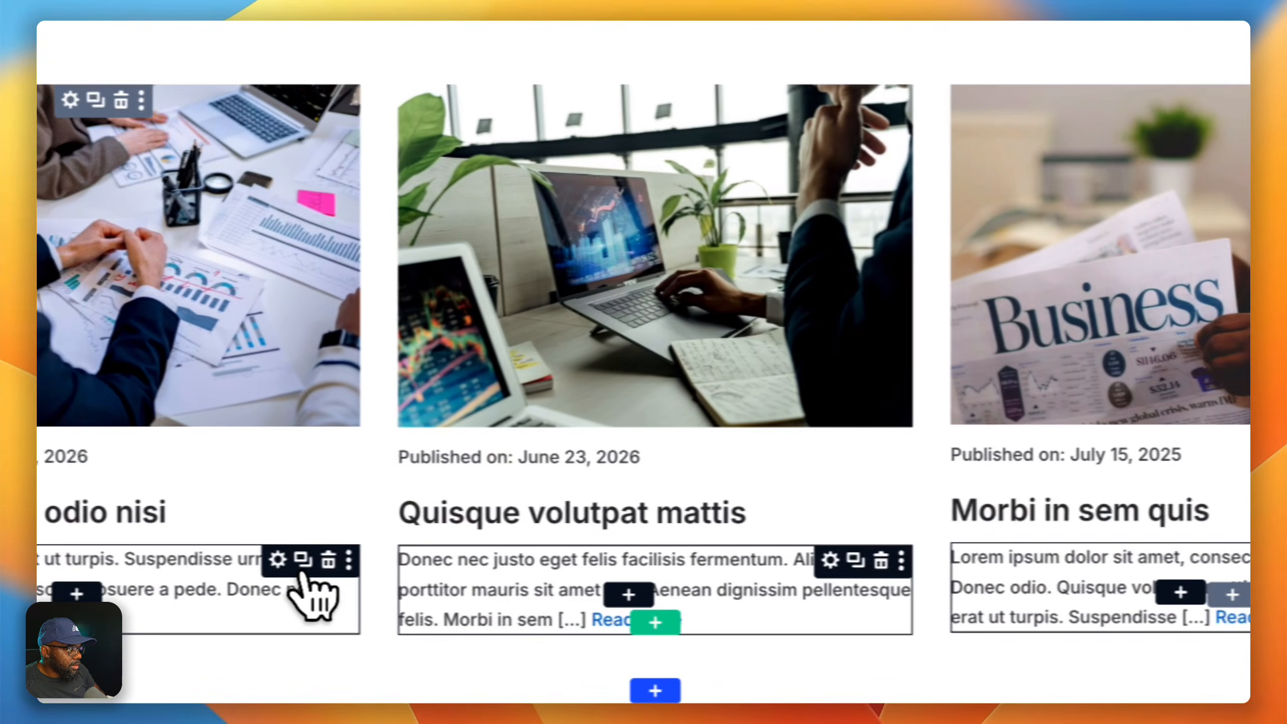
- Try the k-margin-top-xs Spacing preset on the excerpt text under the post card heading
left_click(324, 568)
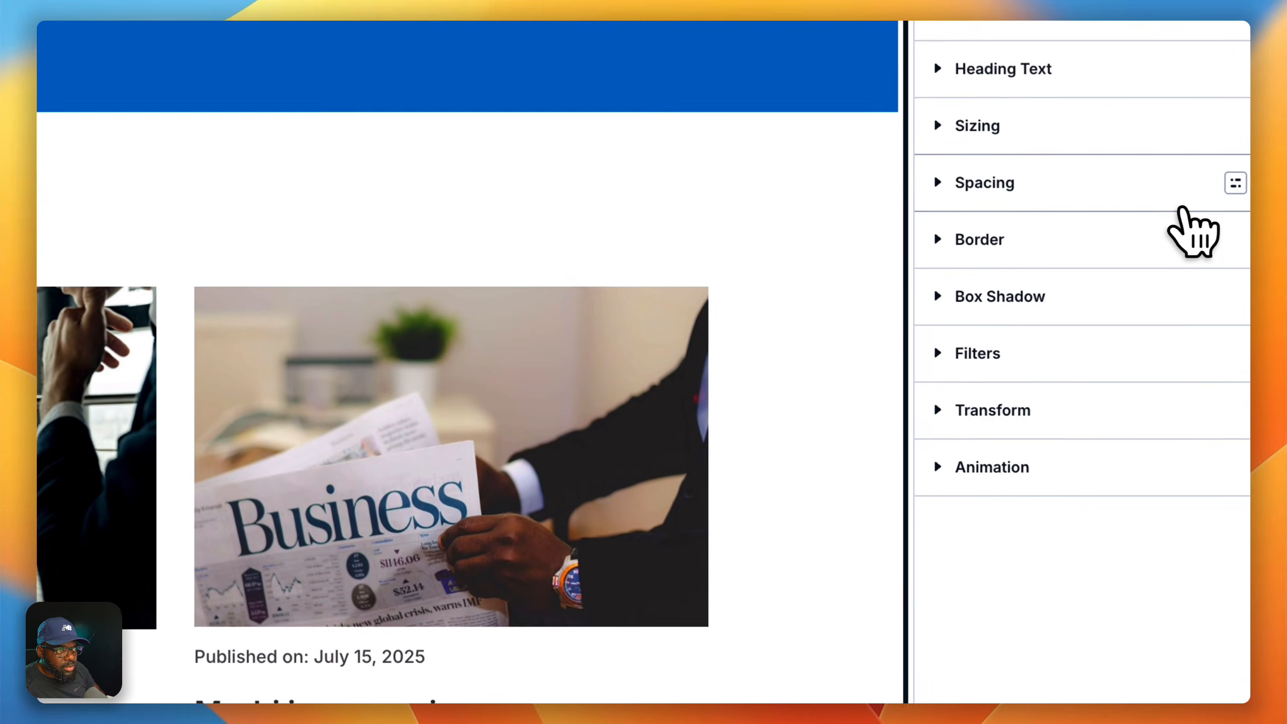
left_click(1219, 192)
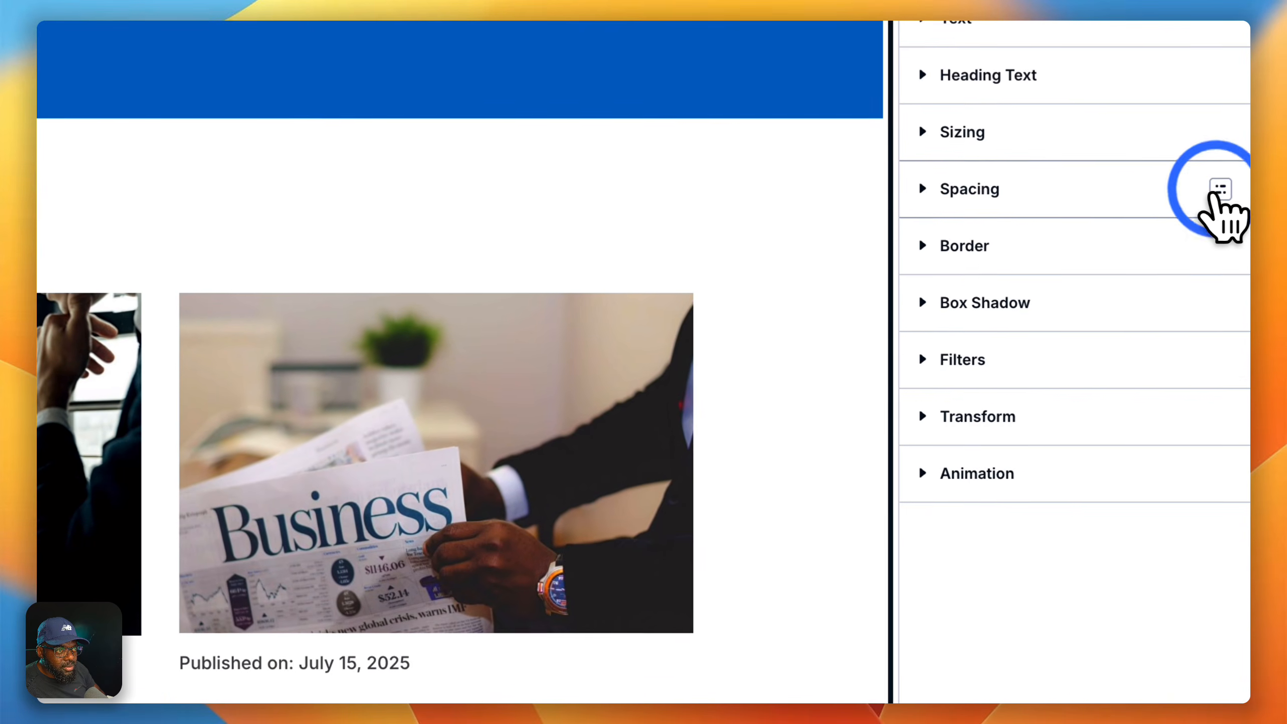
left_click(1053, 543)
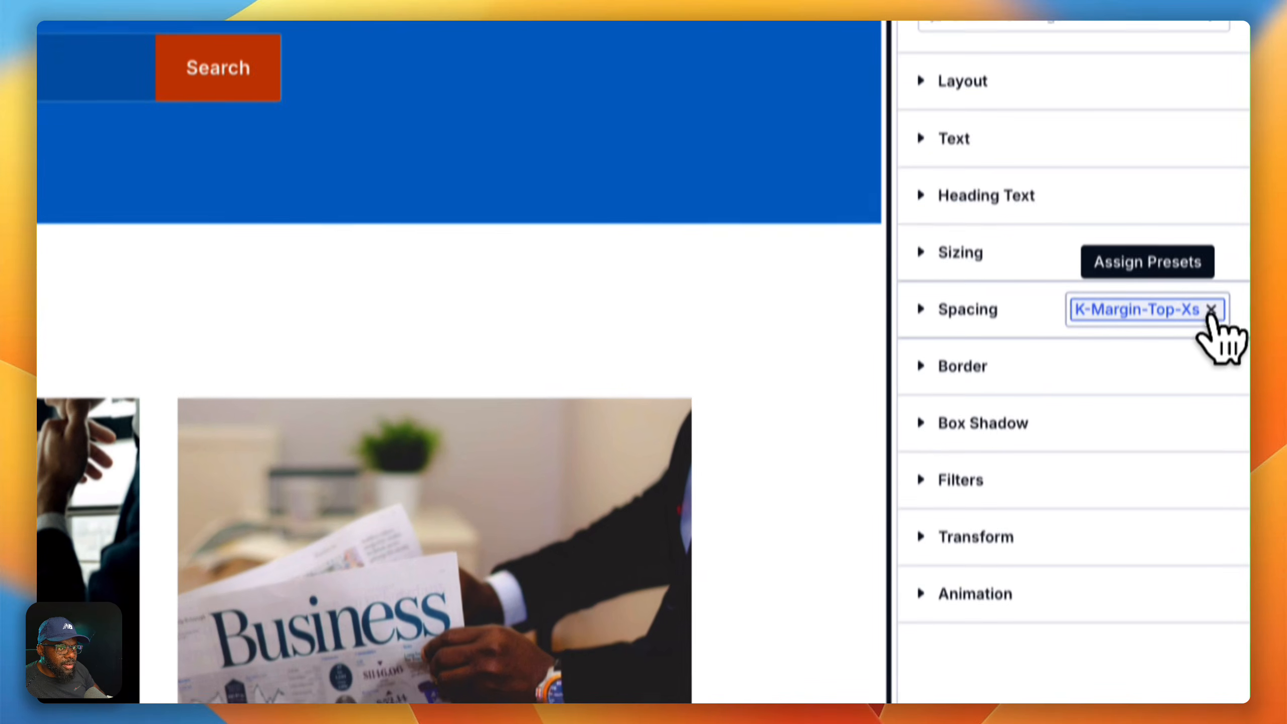
left_click(1212, 175)
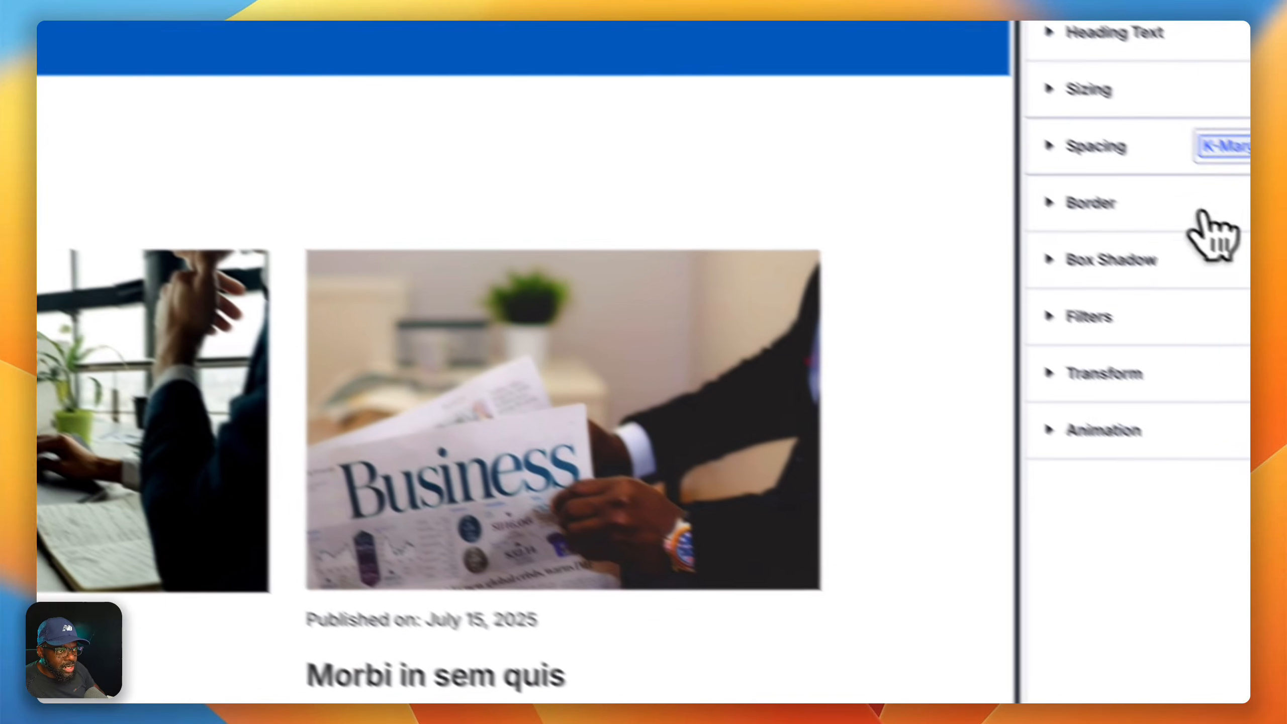
- Replace the published date text's Spacing preset with k-margin-top-s, trying k-padding-s first, and save the layout
left_click(1228, 186)
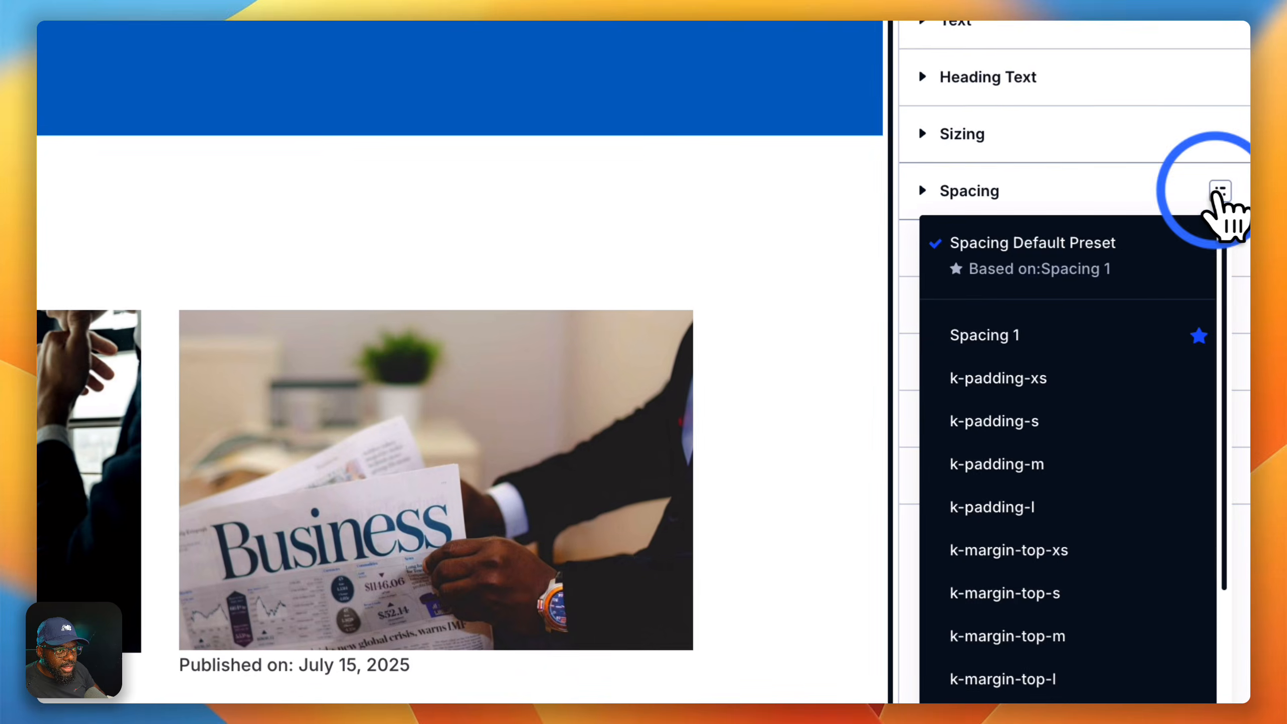
left_click(1078, 410)
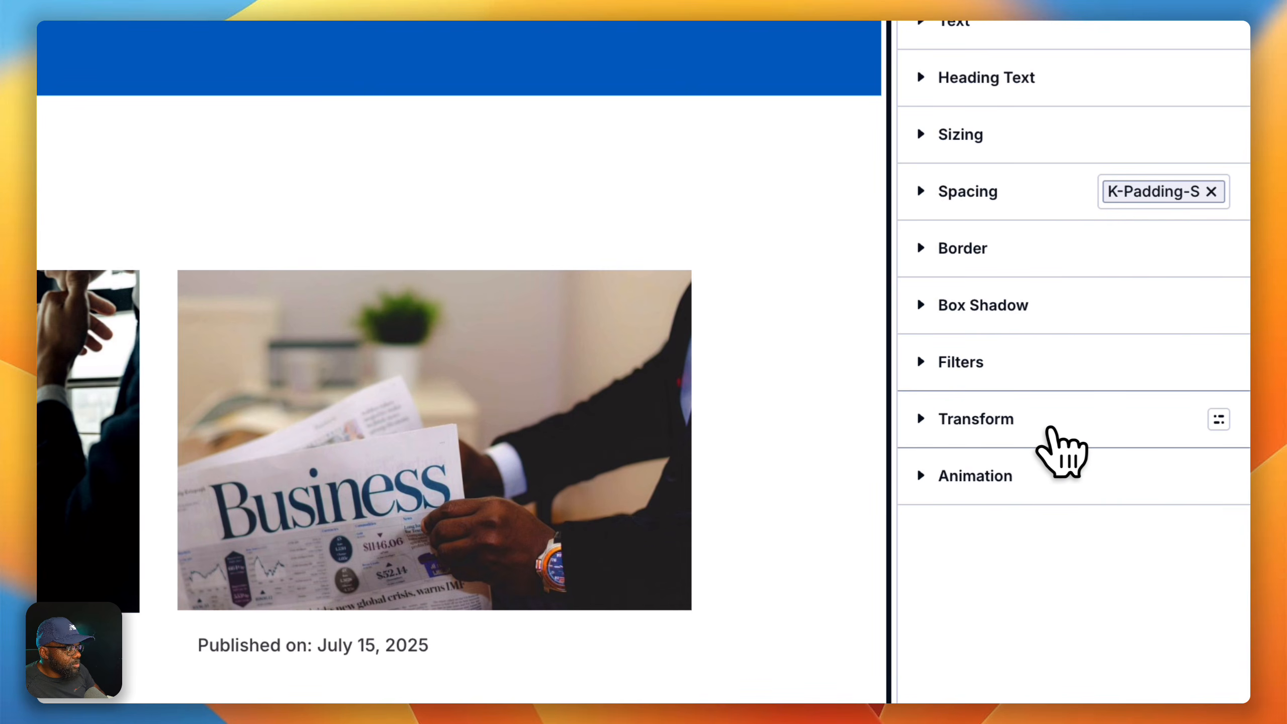
left_click(1212, 191)
left_click(1215, 191)
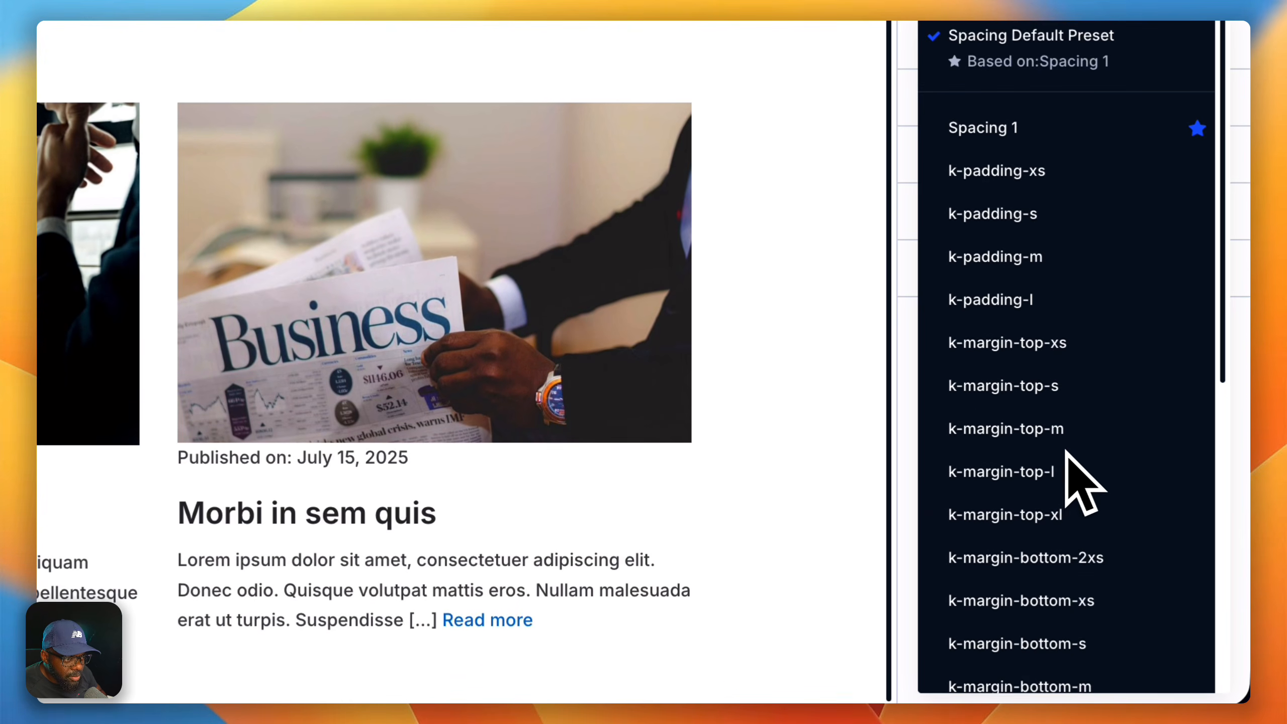
left_click(1037, 396)
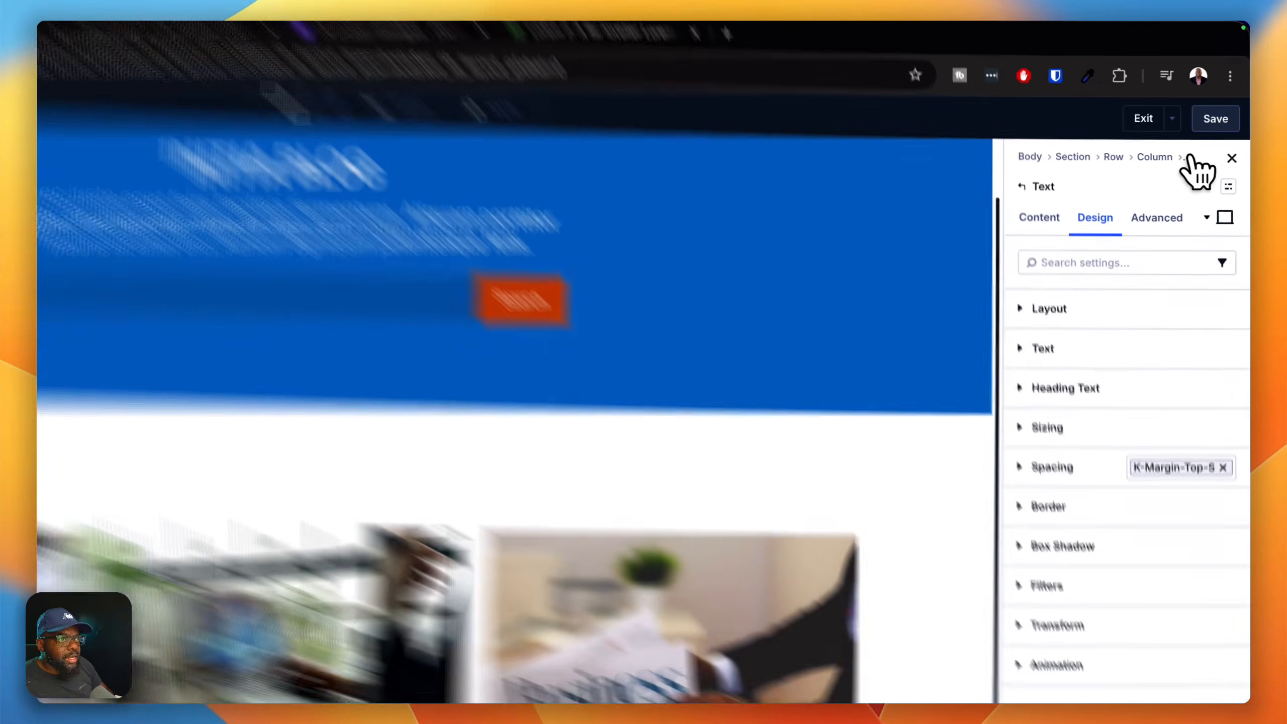
left_click(1225, 90)
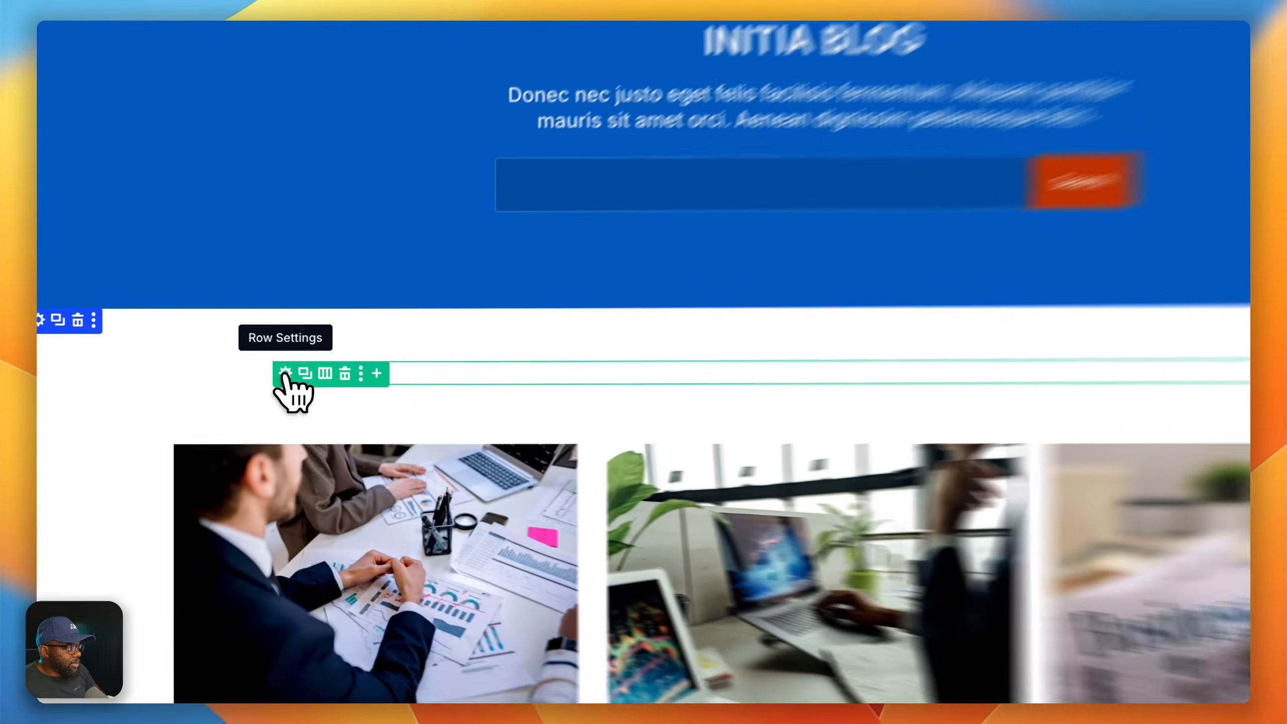
- Apply the k-content-width Row preset to the row holding the Latest Posts label
left_click(234, 346)
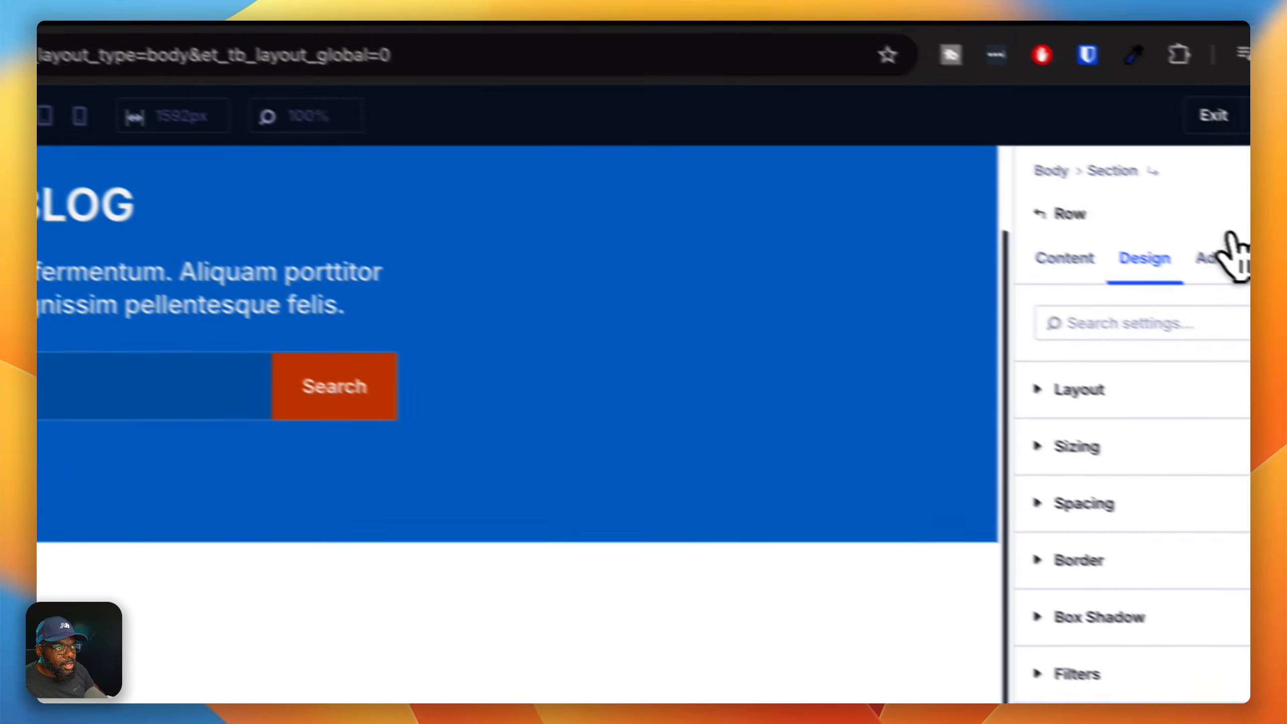
left_click(1221, 223)
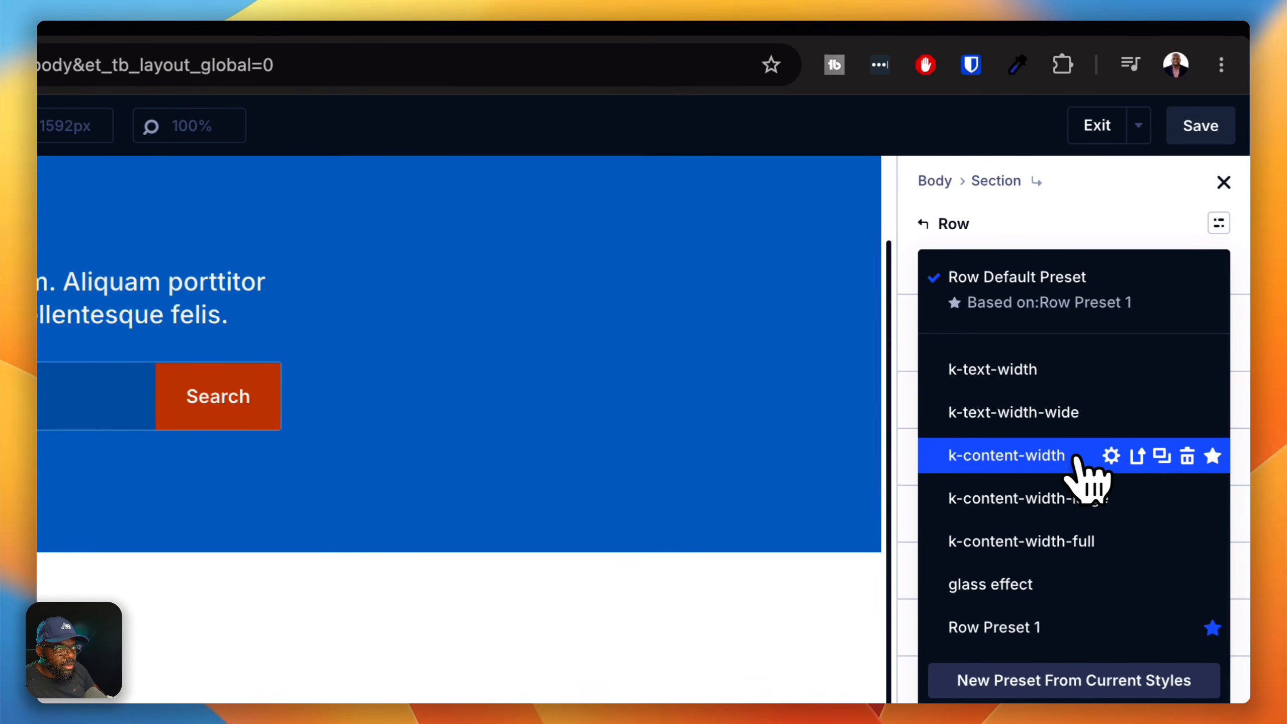
left_click(1013, 455)
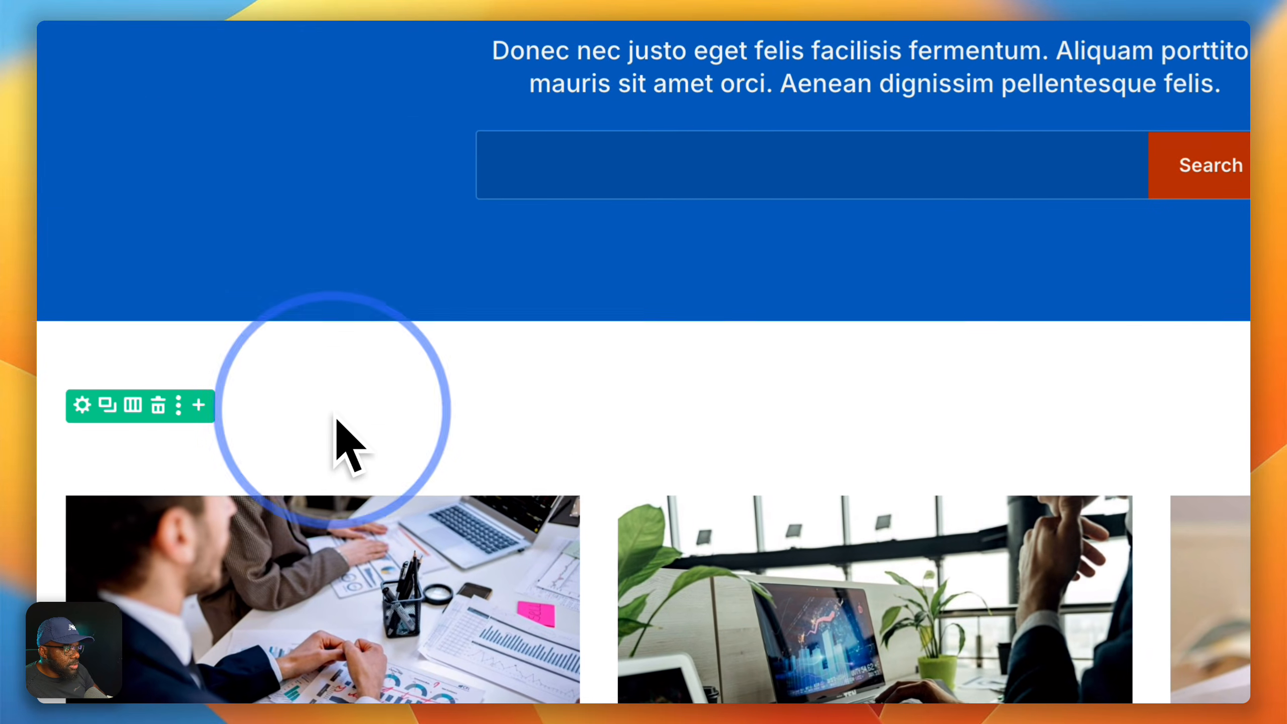
- Assign a bold, letter-spaced uppercase Text preset to the Latest Posts label
left_click(333, 413)
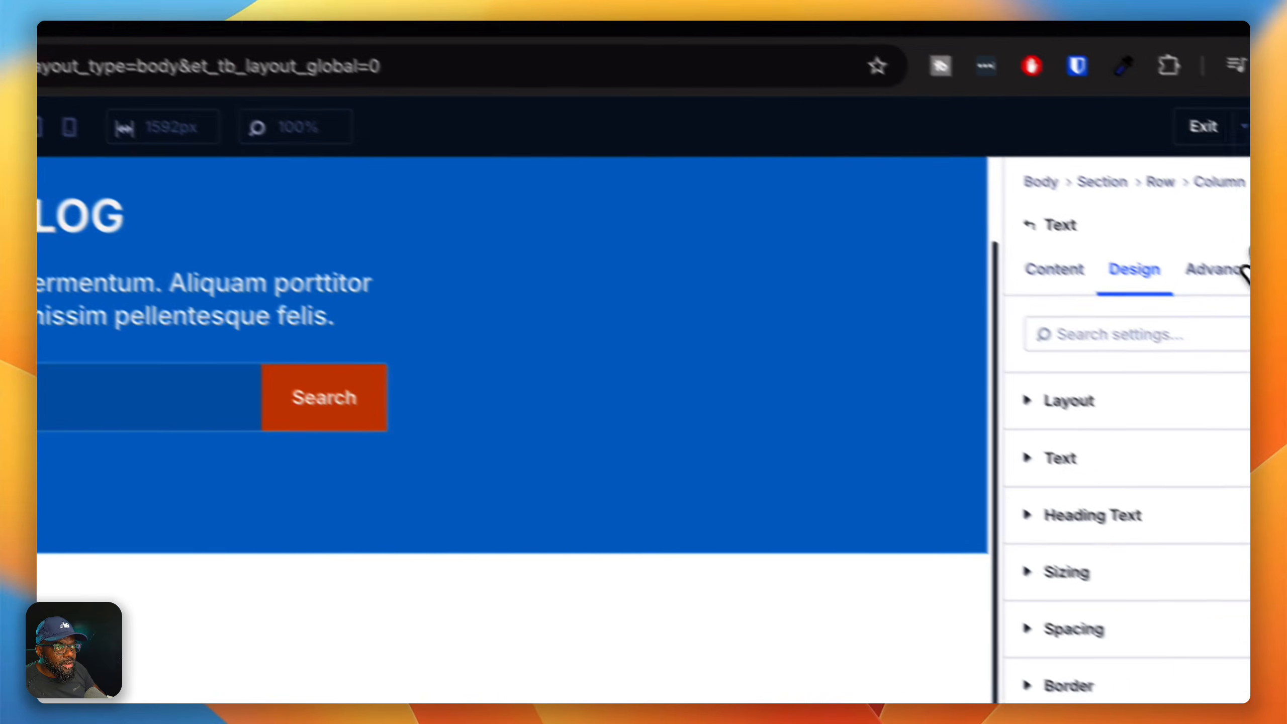
left_click(1230, 253)
left_click(1028, 408)
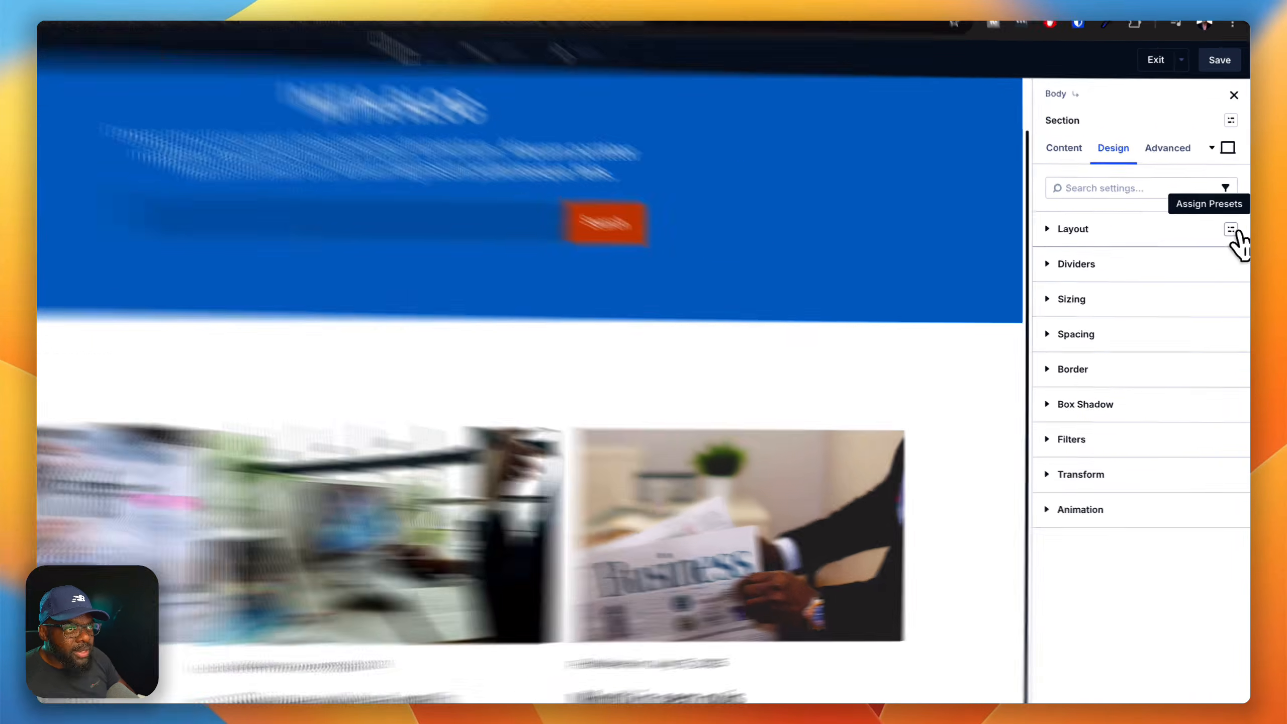
- Apply the k-gap-0 Layout preset to the section and the k-margin-top-m Spacing preset to the post grid row, trying k-margin-top-l first
left_click(1235, 228)
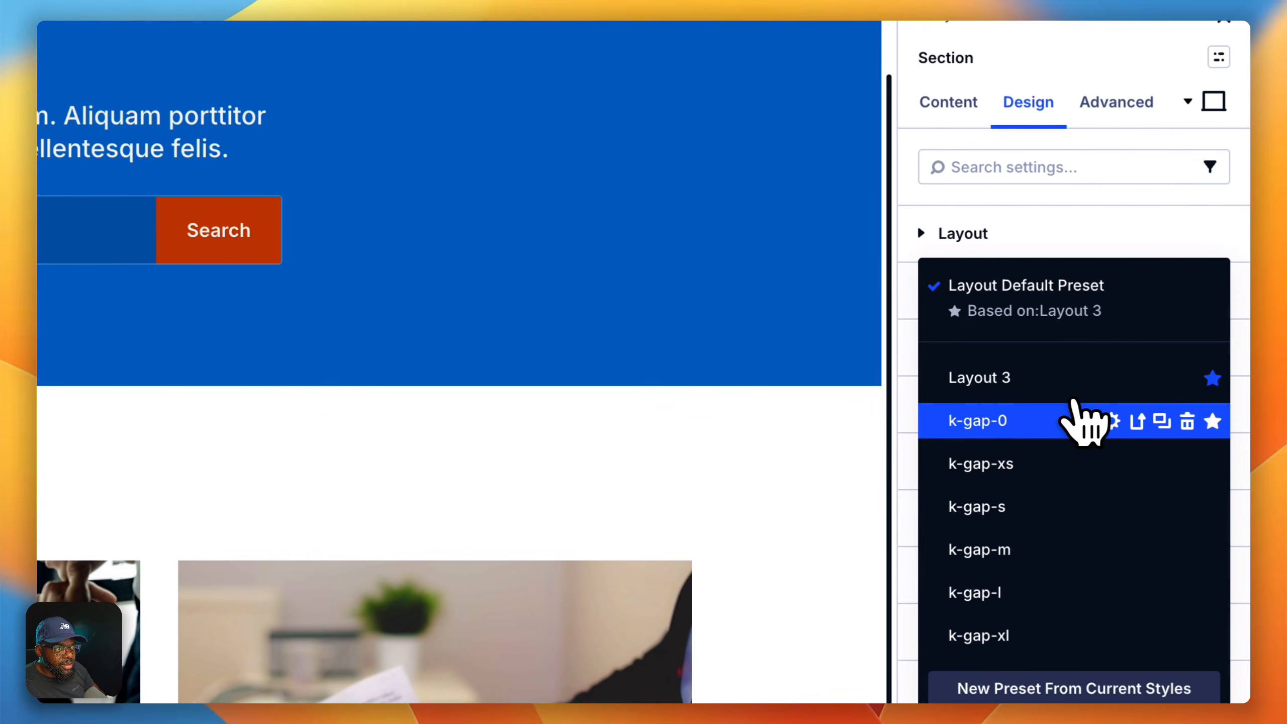
left_click(1051, 421)
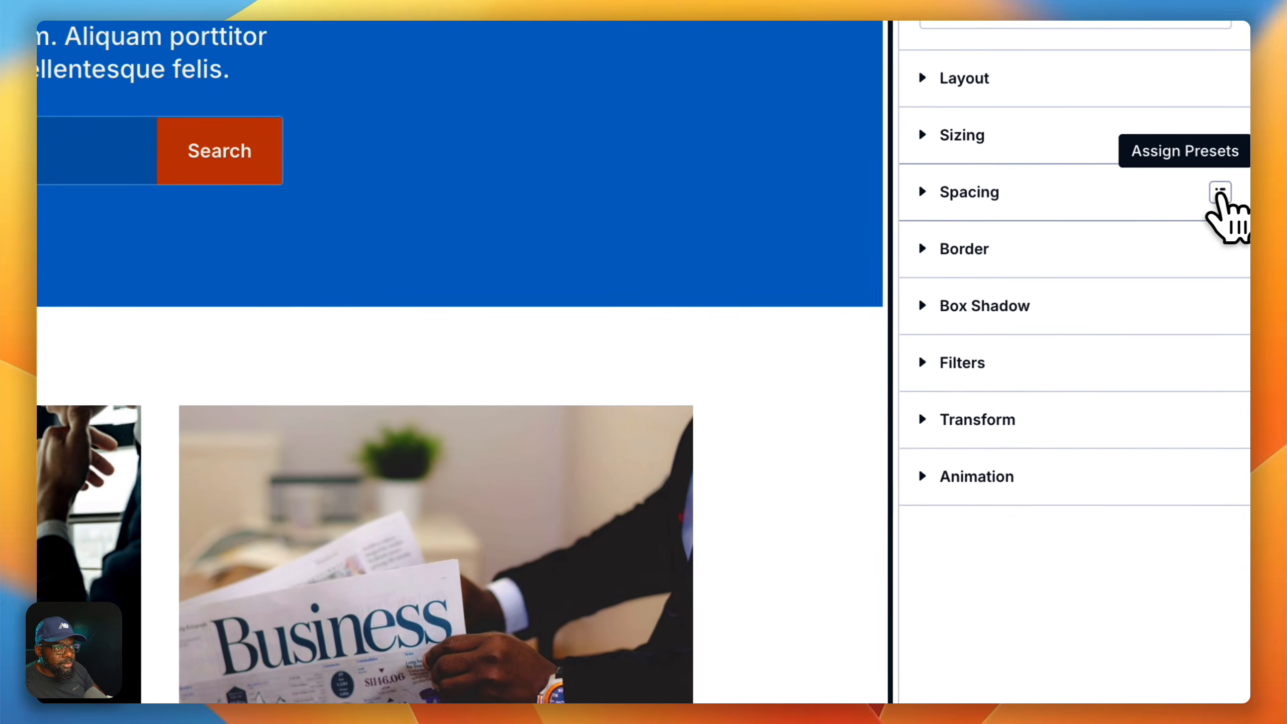
left_click(1204, 236)
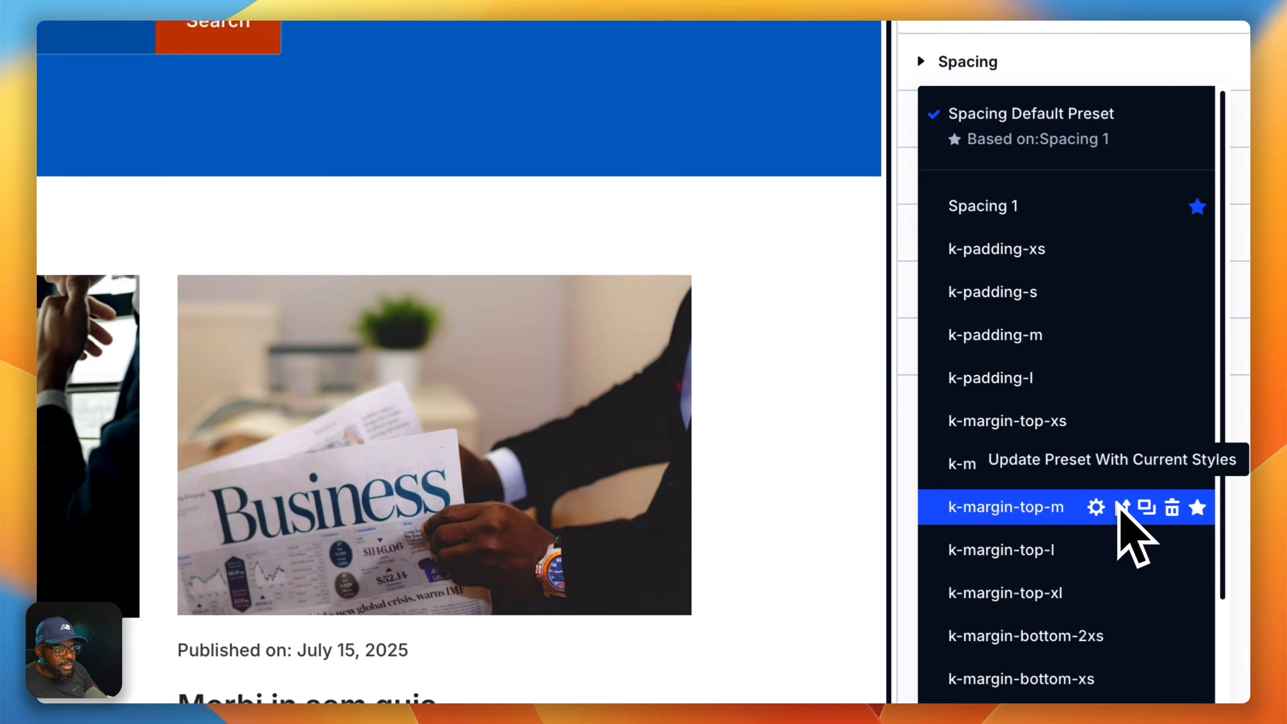
left_click(1112, 552)
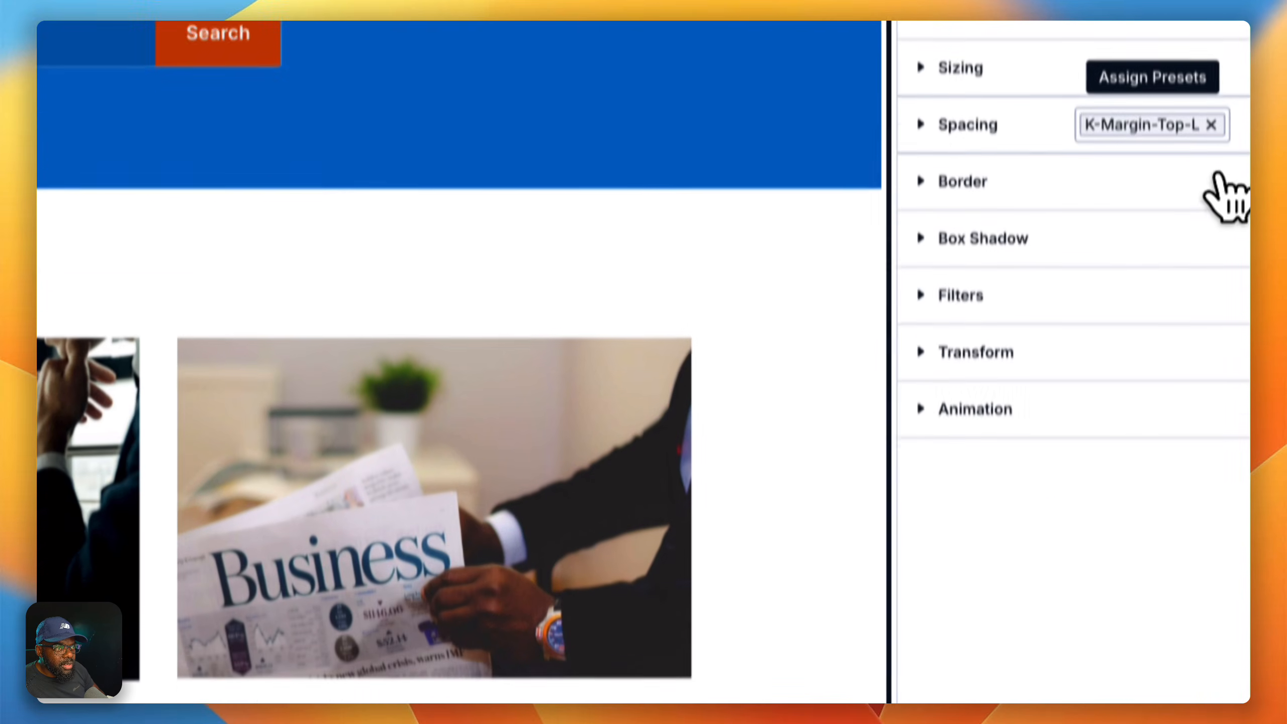
left_click(1218, 46)
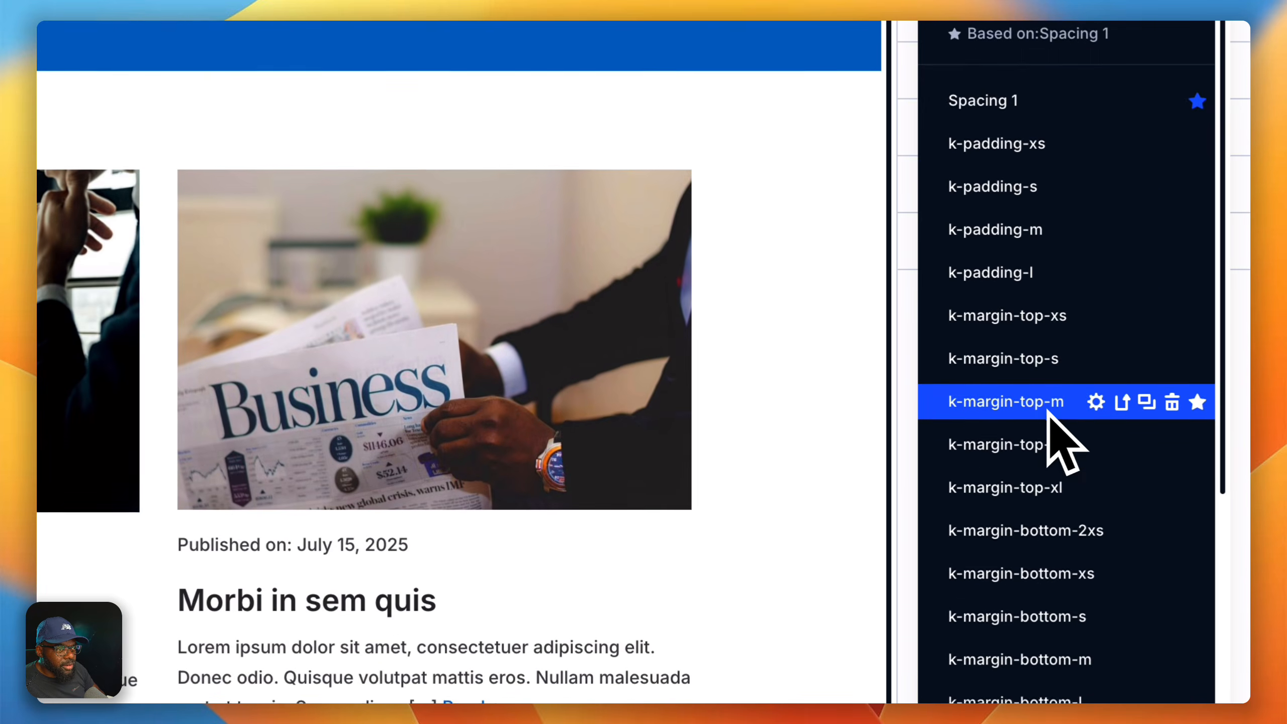
left_click(1047, 631)
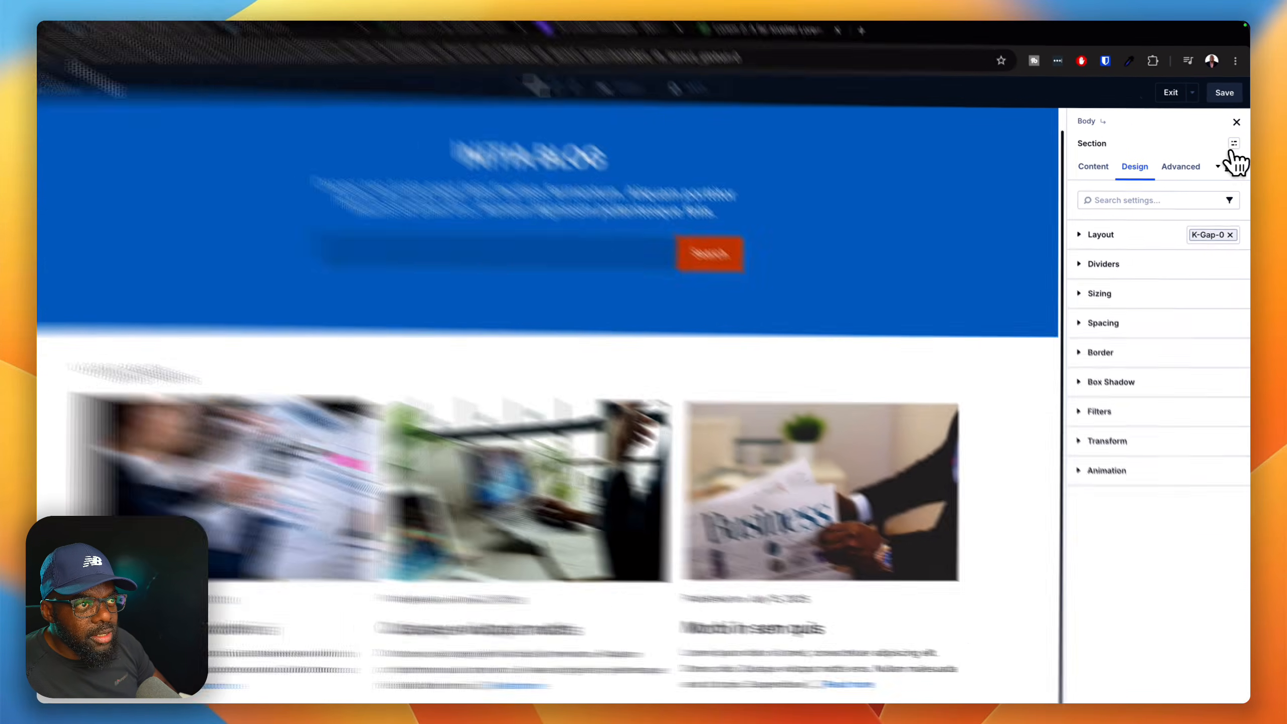
- Apply the k-section-m preset to the Latest Posts section
left_click(1235, 139)
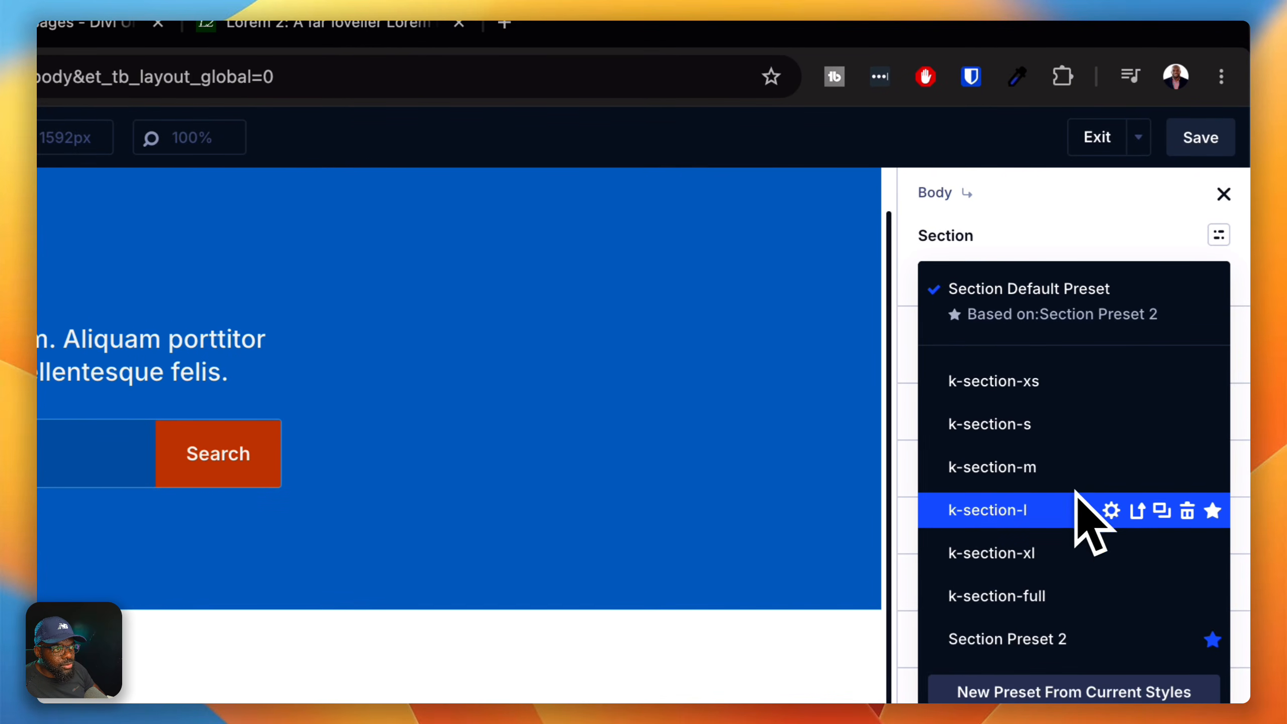
left_click(1065, 468)
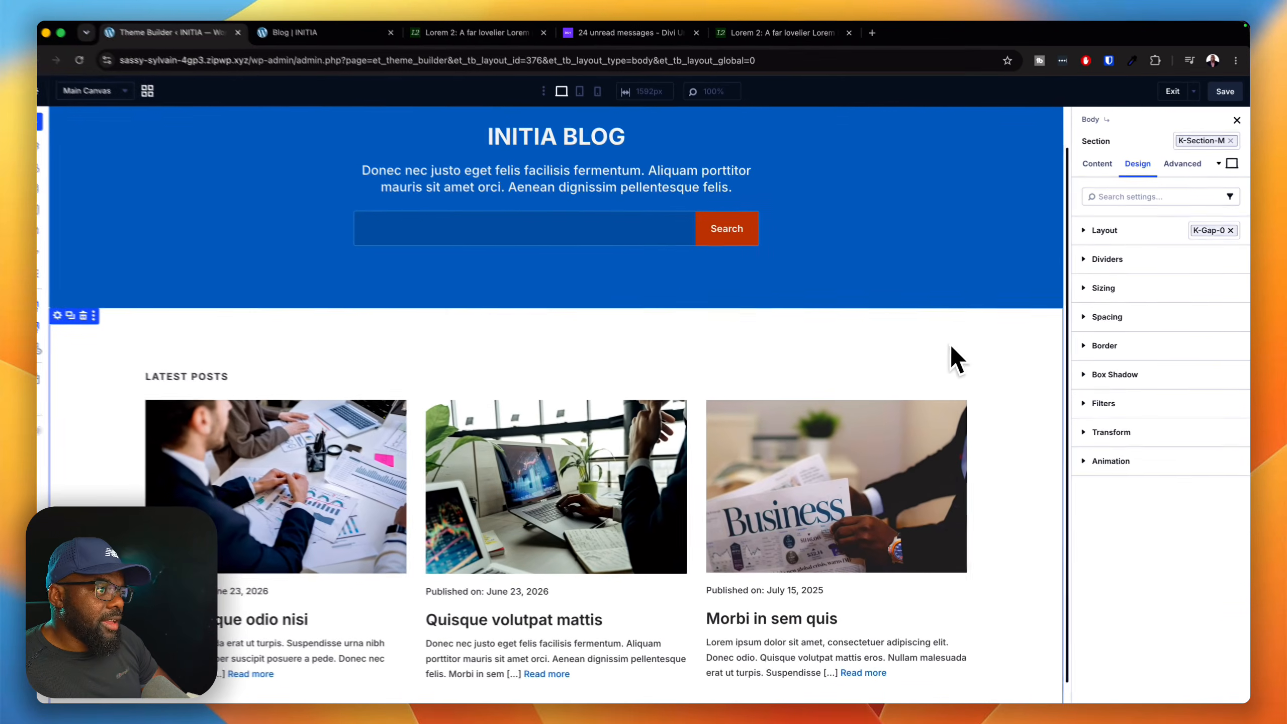
scroll(942, 349, "down", 1)
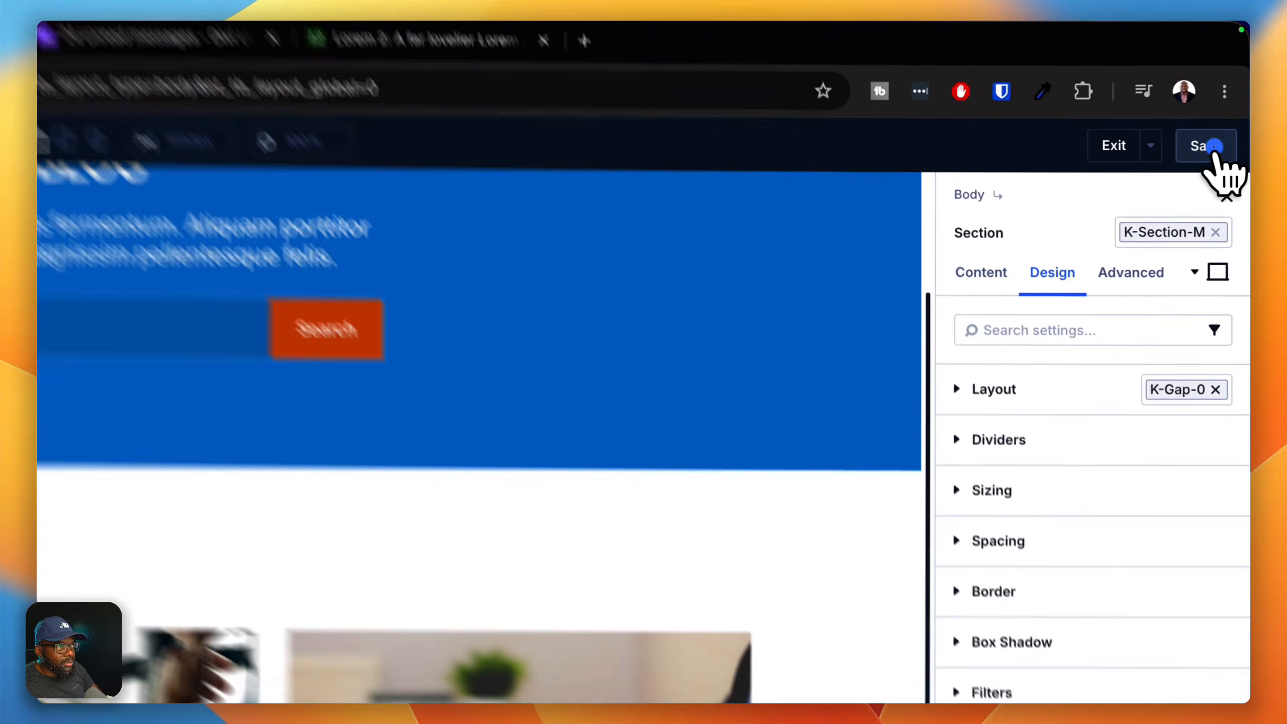
- Save the blog template body, exit to the Theme Builder overview, and make sure its changes are saved
left_click(1226, 91)
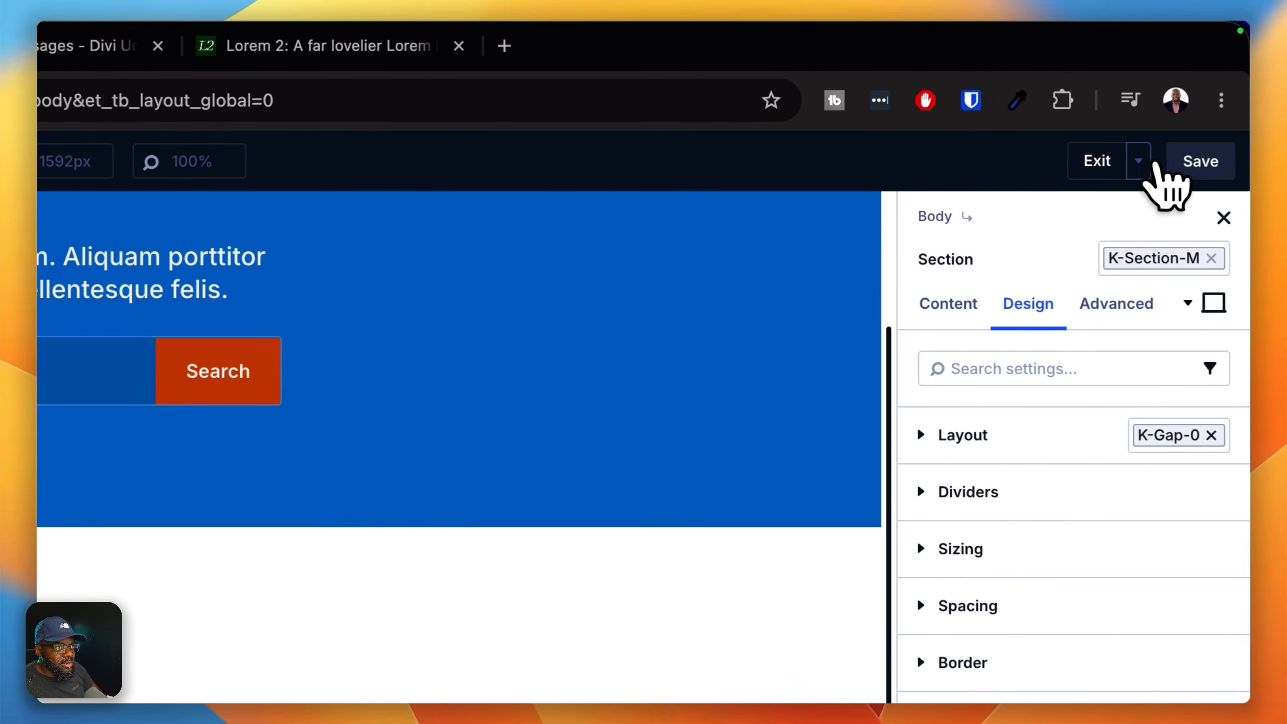
left_click(1102, 162)
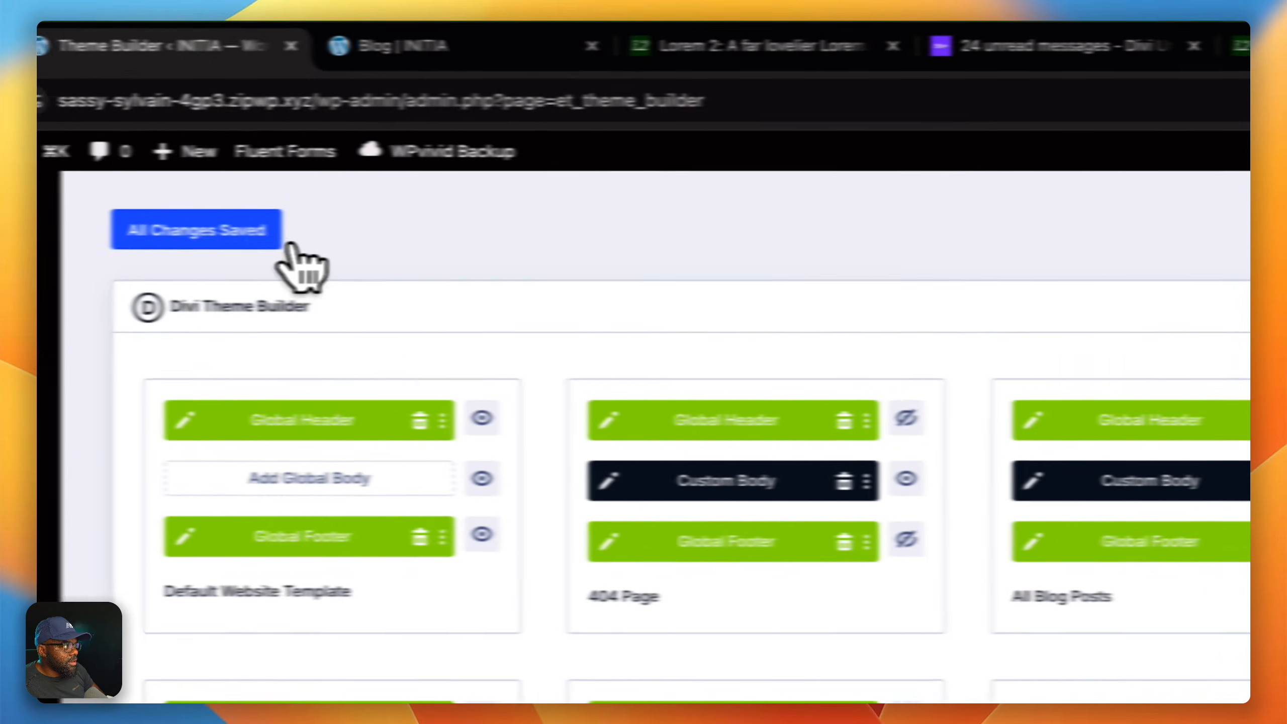
left_click(254, 238)
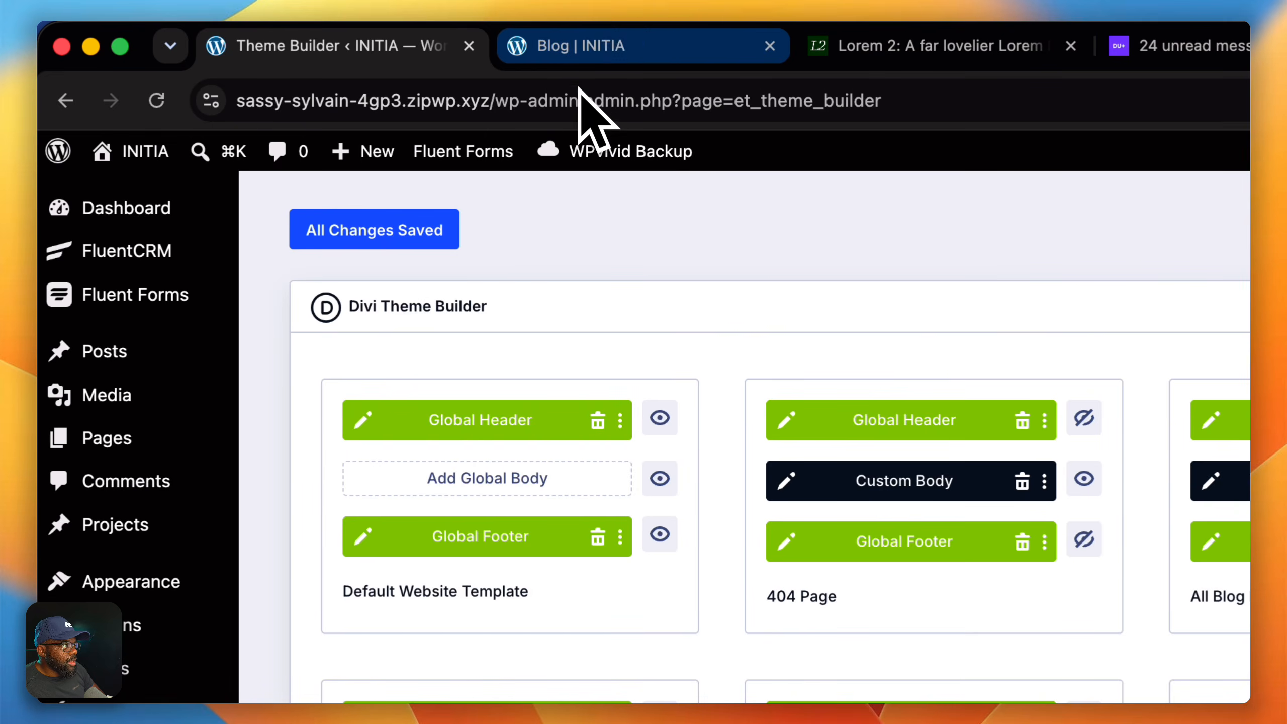
- Reload the live Blog page and check its hero and Latest Posts grid
left_click(608, 51)
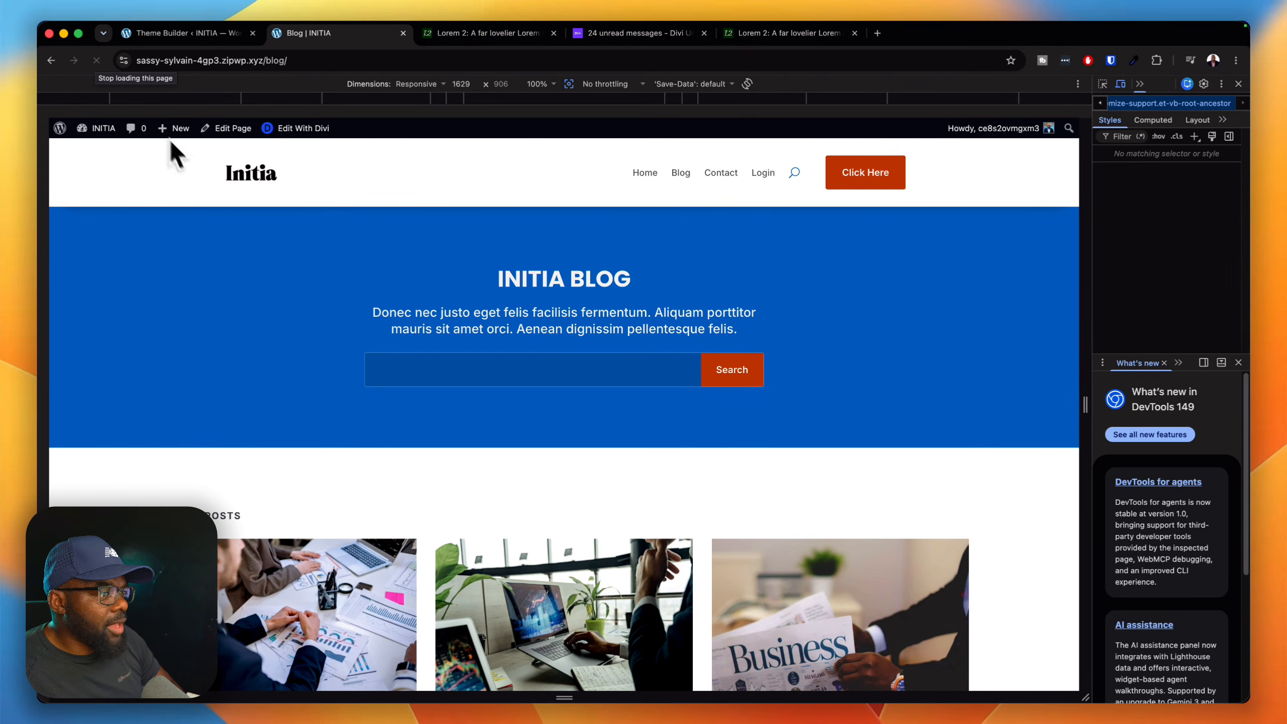
scroll(144, 371, "down", 10)
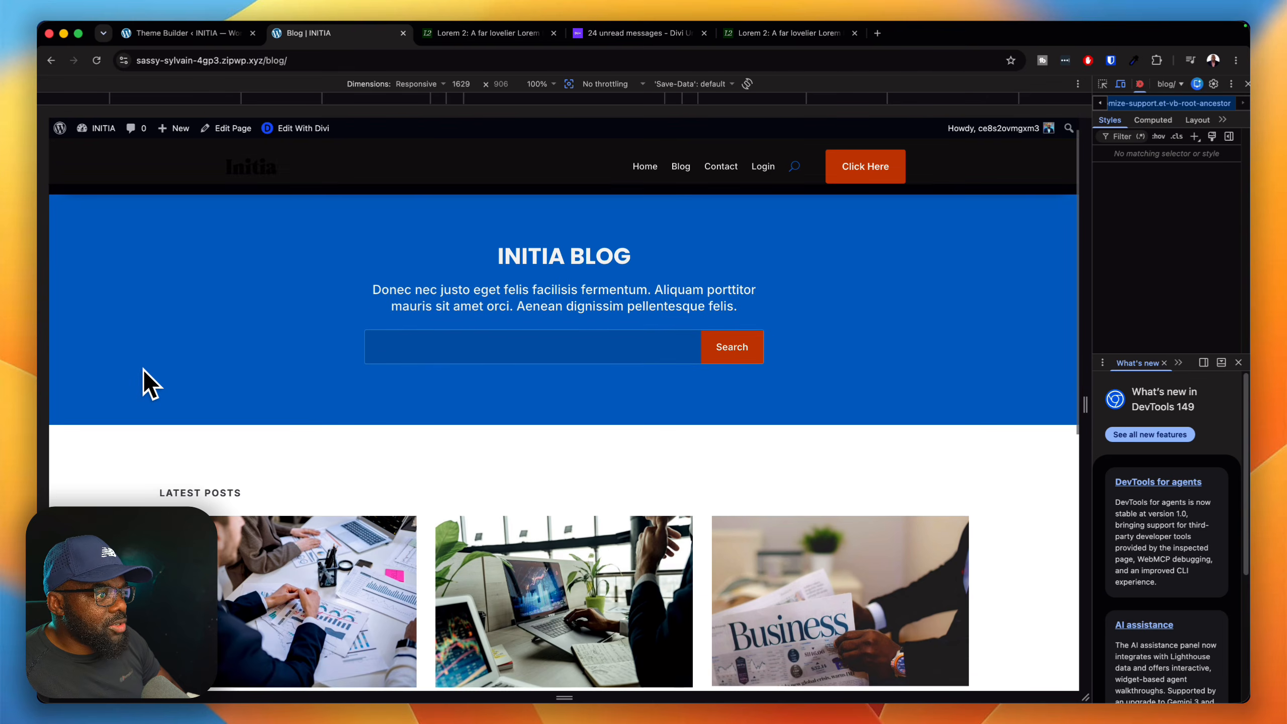
scroll(144, 371, "up", 6)
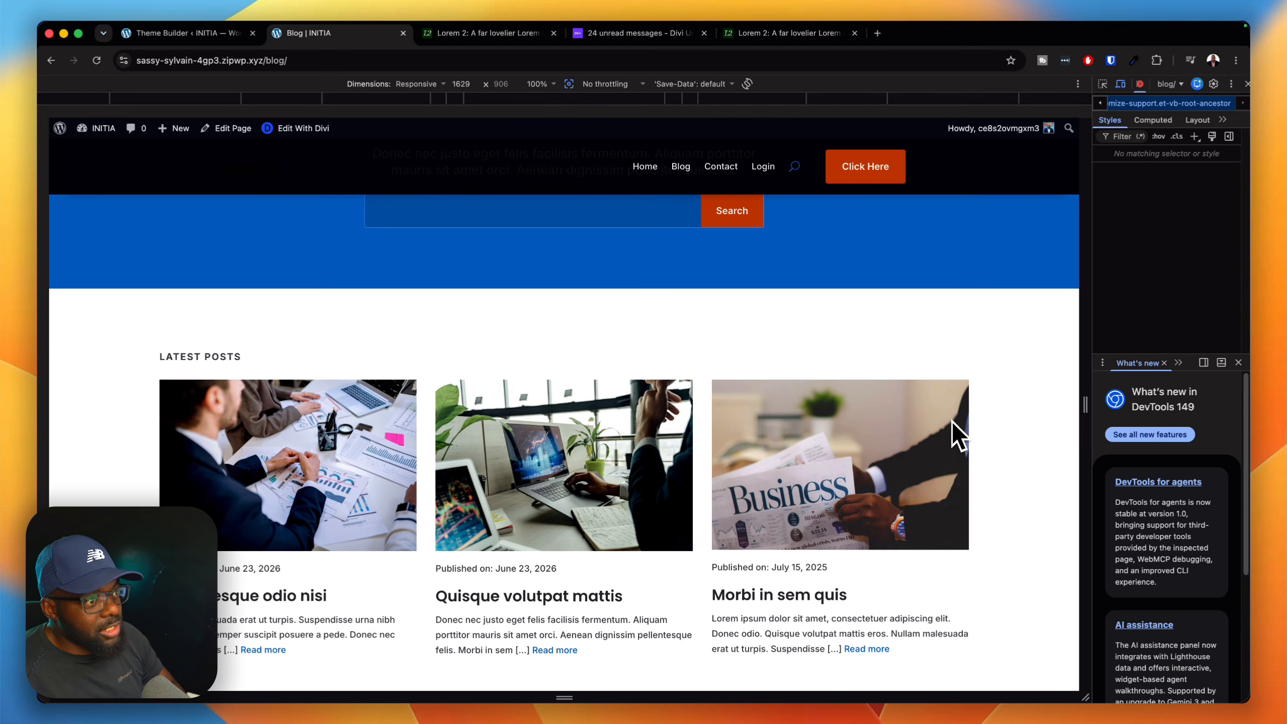
scroll(963, 421, "down", 1)
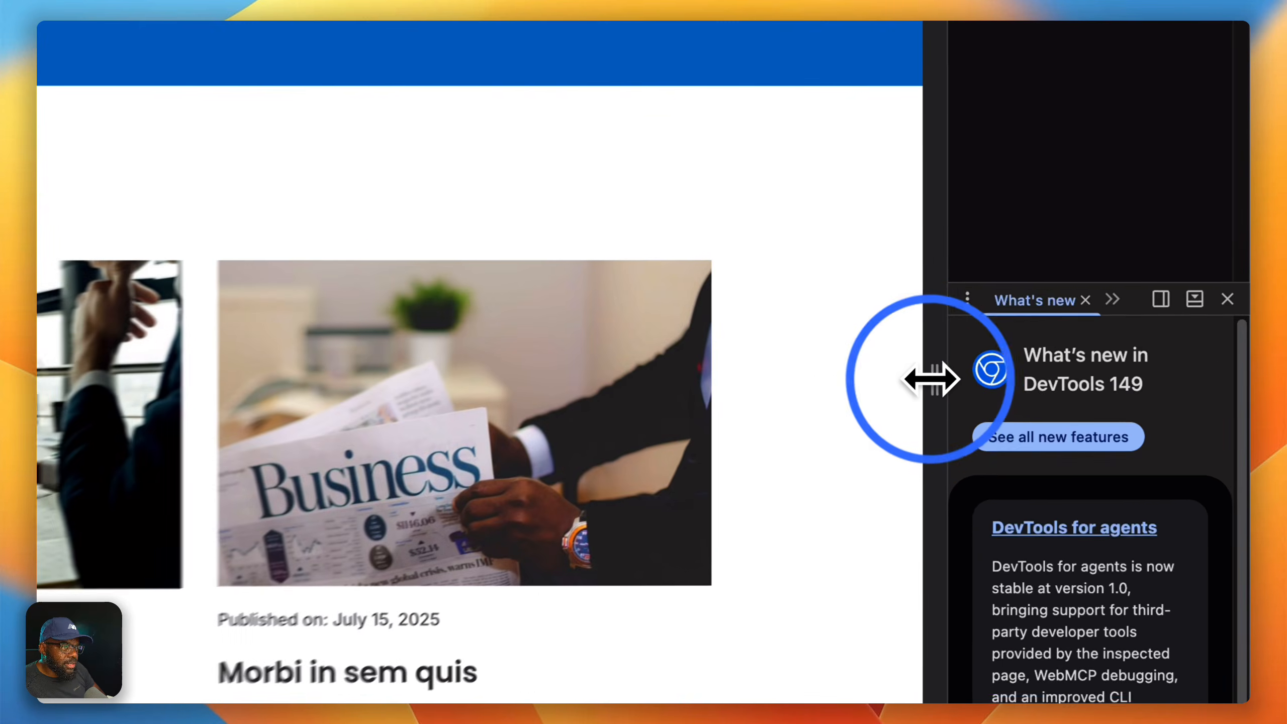
- Check the Blog page's responsive layout down to mobile width, restore the preview to 1629 wide, and review the page down to its footer
left_click_drag(1080, 406, 1031, 405)
left_click_drag(811, 376, 802, 404)
scroll(633, 375, "up", 5)
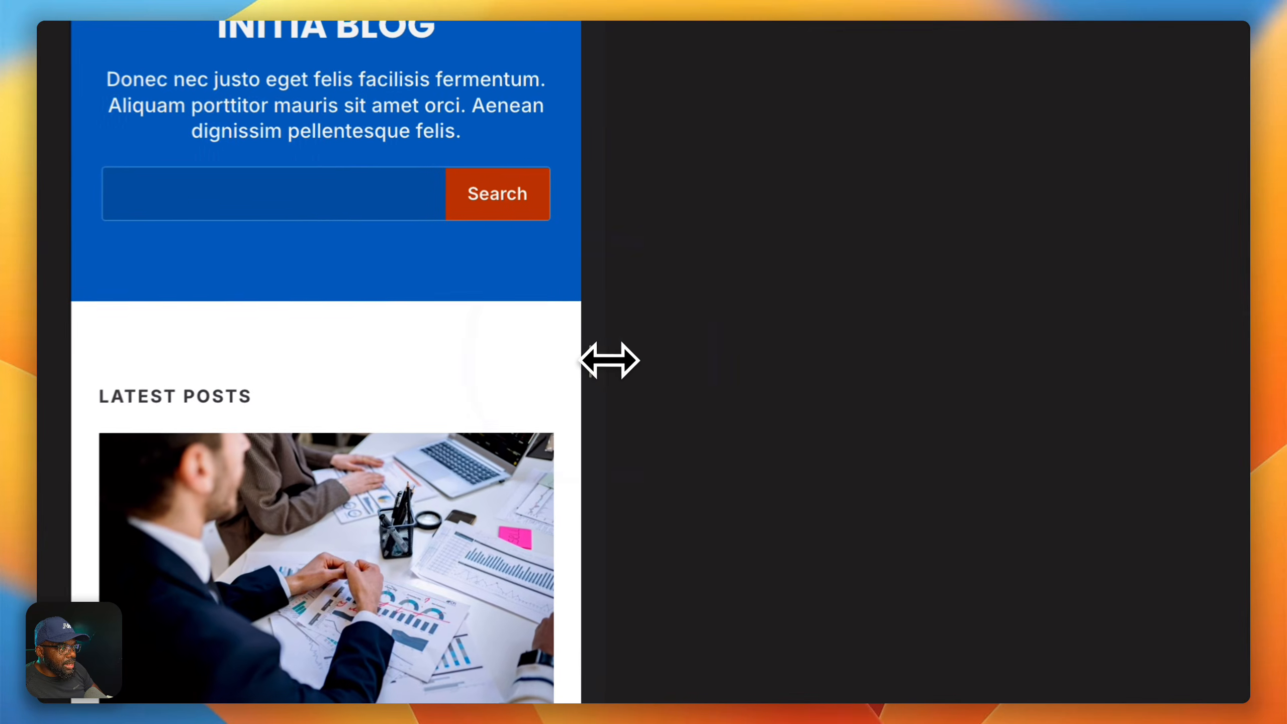
left_click_drag(699, 404, 1086, 422)
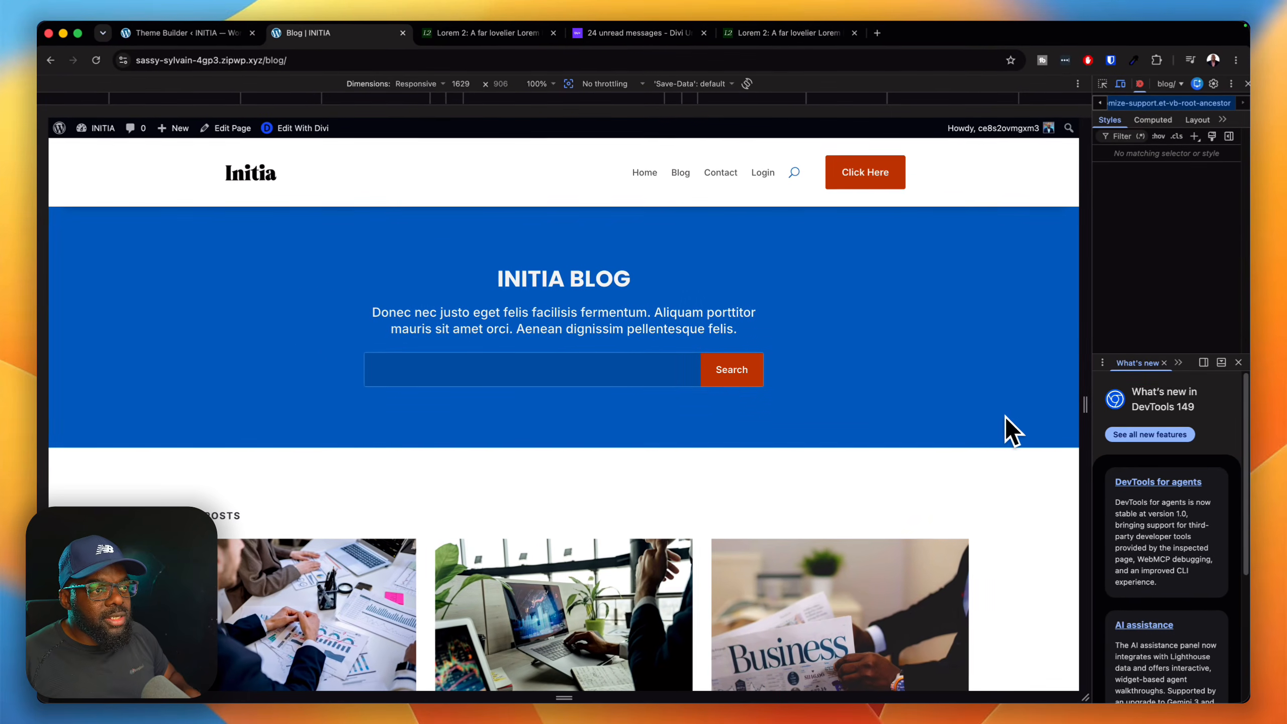
scroll(969, 408, "down", 10)
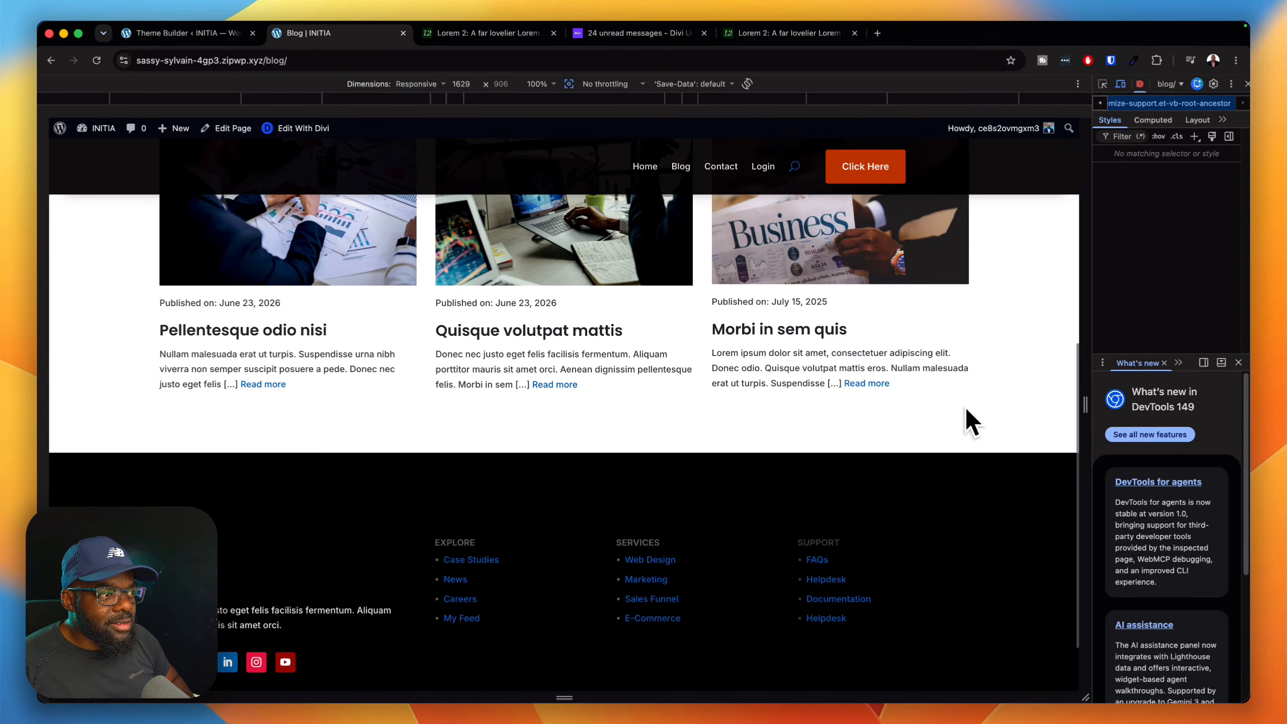
scroll(967, 410, "up", 10)
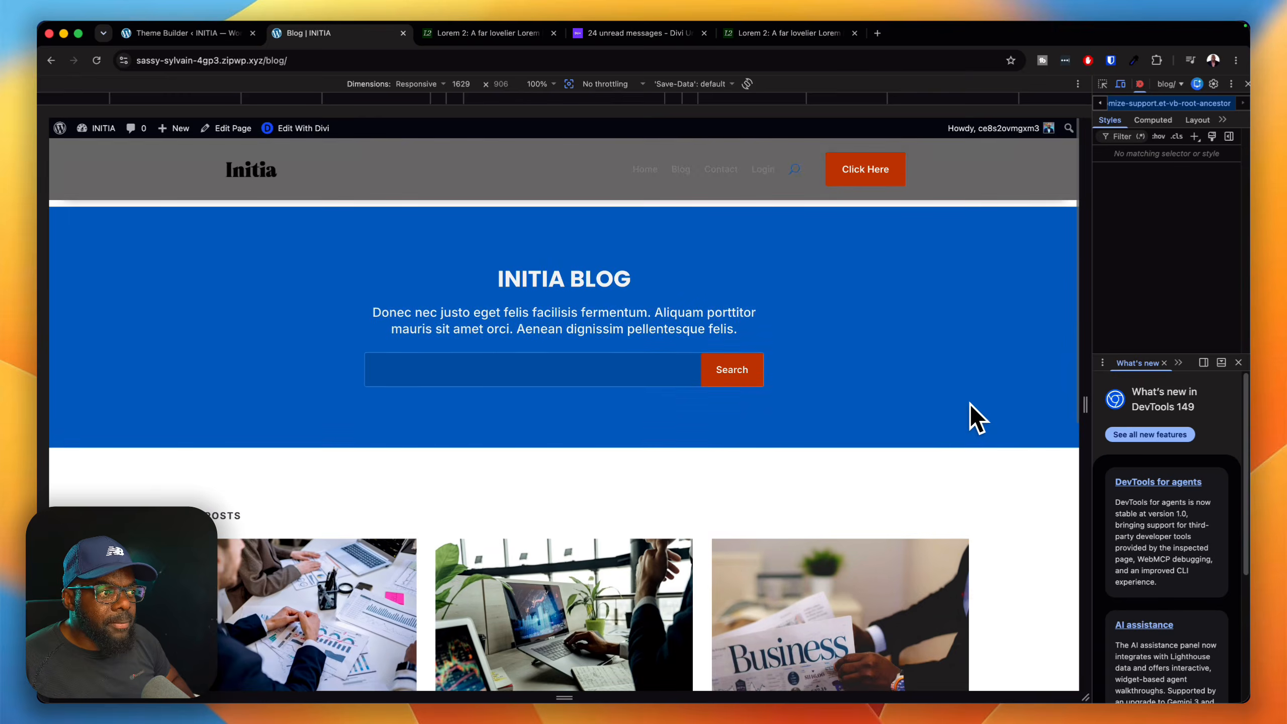